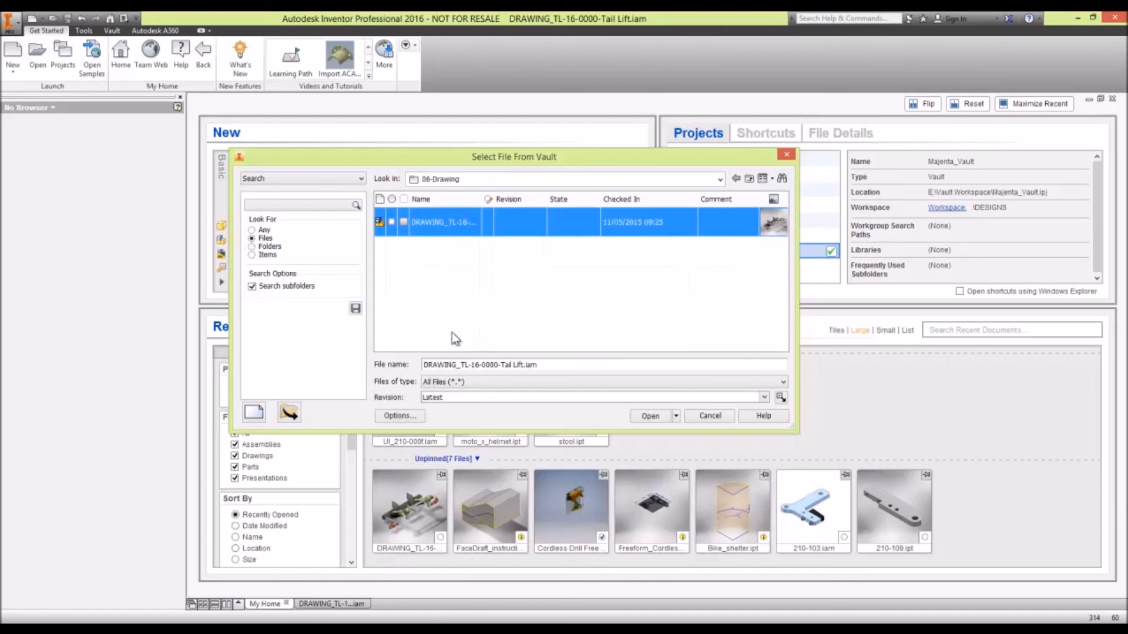
# - Open ASSEMBLY_210-110.IAM from the vault's 05-Assembly folder
pyautogui.click(749, 178)
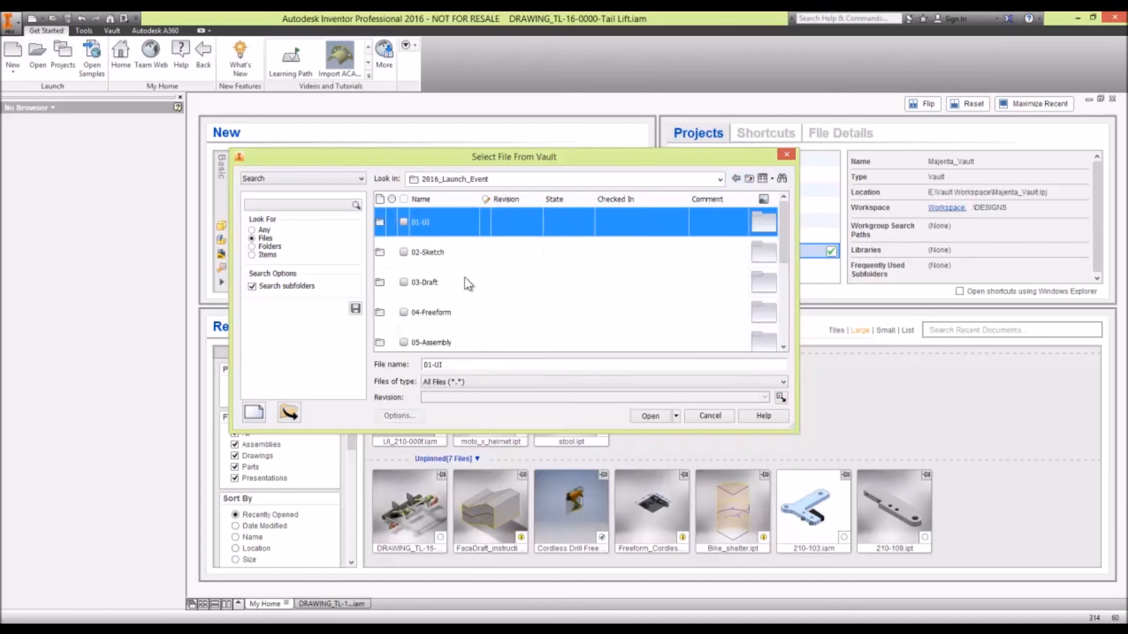
pyautogui.scroll(-2, 464, 294)
pyautogui.doubleClick(457, 281)
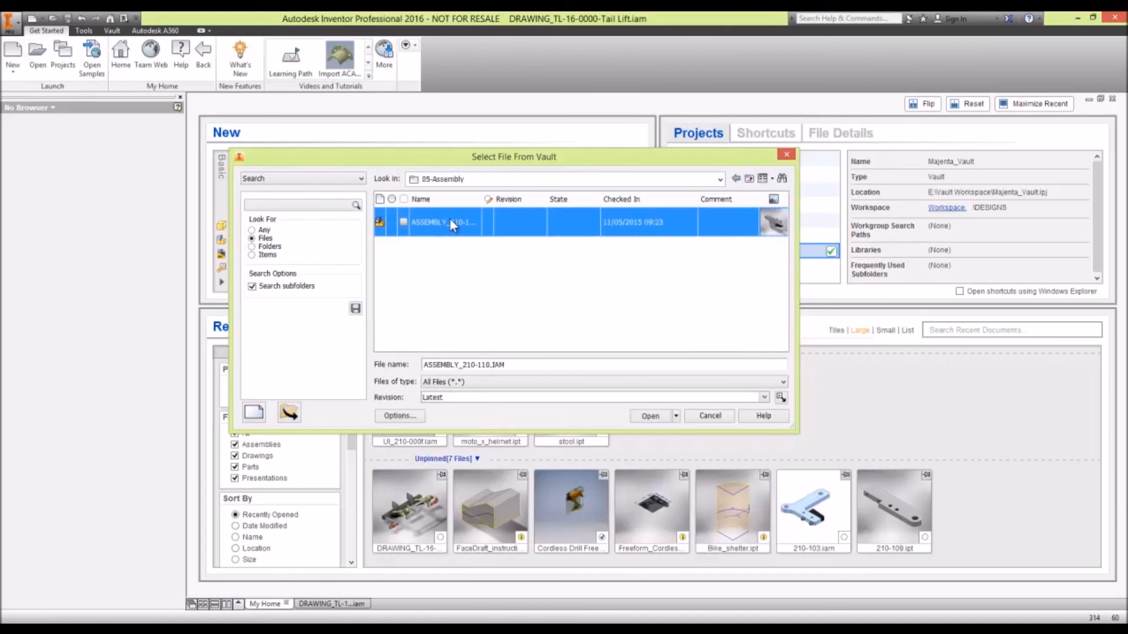
pyautogui.doubleClick(449, 218)
pyautogui.click(588, 420)
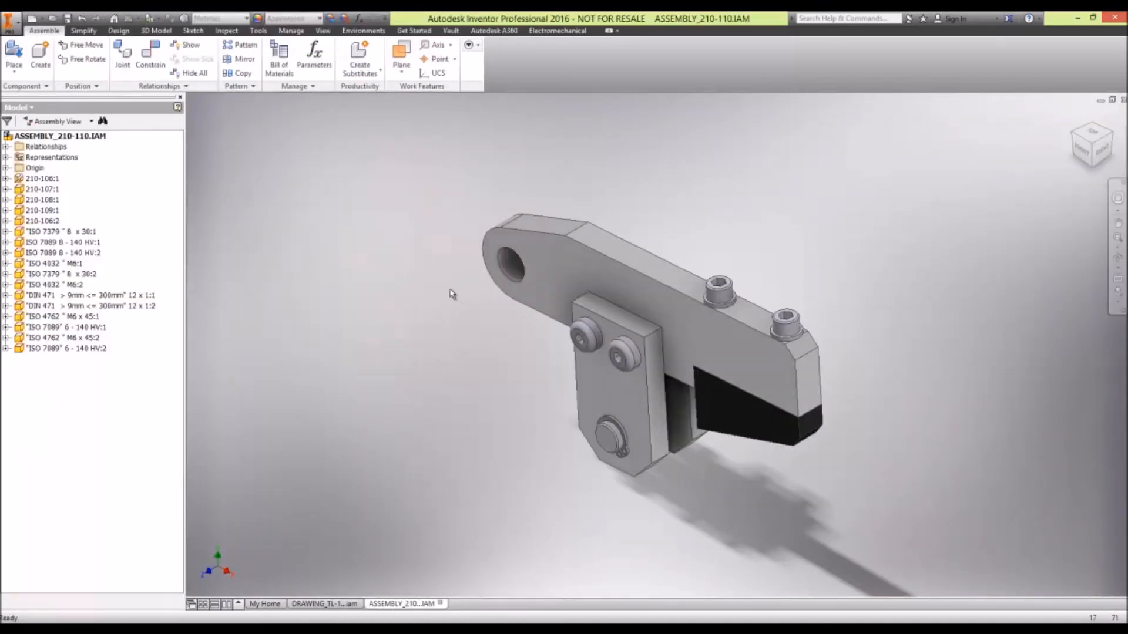
# - Run an interference analysis with all components of the clamp arm assembly in set 1
pyautogui.keyDown('shift'); pyautogui.moveTo(625, 368); pyautogui.dragTo(614, 374, button='middle'); pyautogui.keyUp('shift')
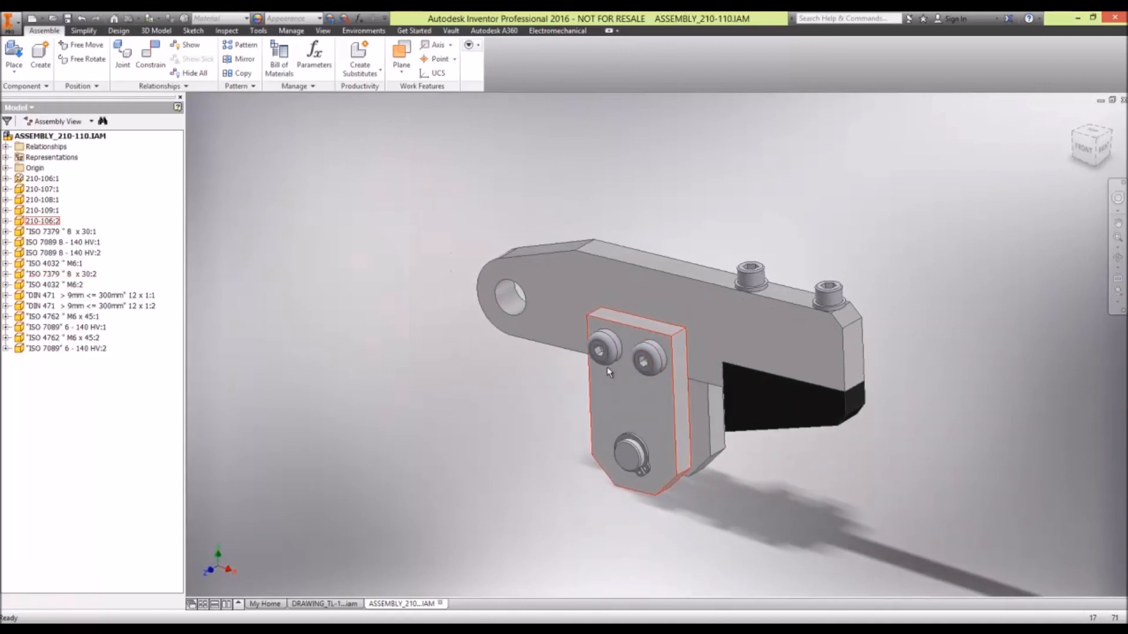
pyautogui.scroll(3, 607, 367)
pyautogui.moveTo(608, 367); pyautogui.dragTo(605, 364, button='middle')
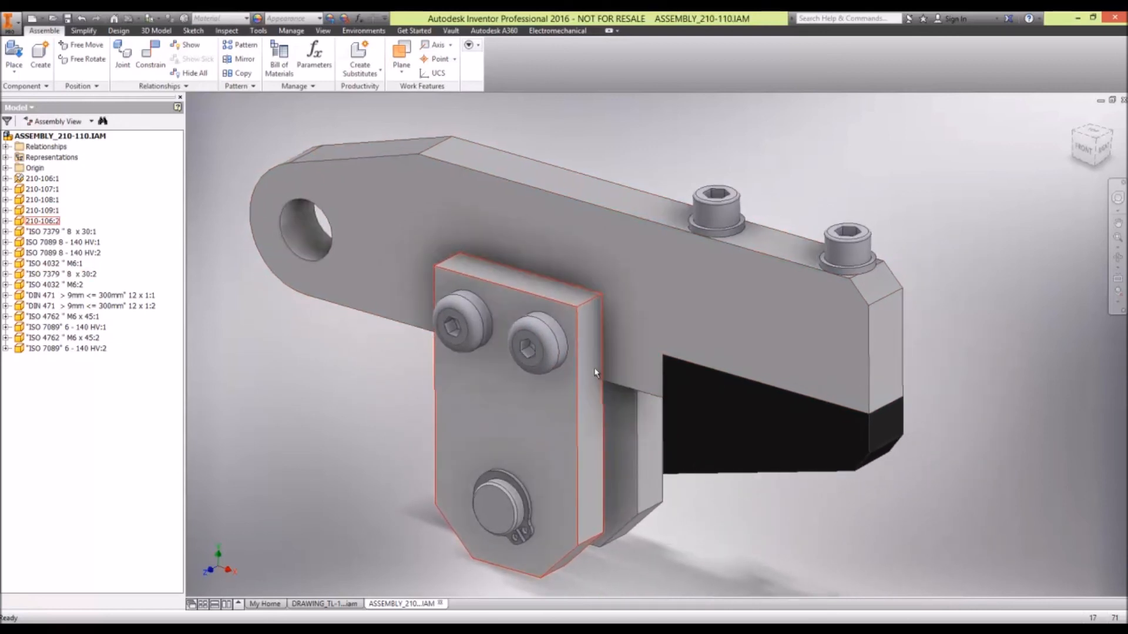
pyautogui.click(260, 32)
pyautogui.click(284, 30)
pyautogui.click(234, 31)
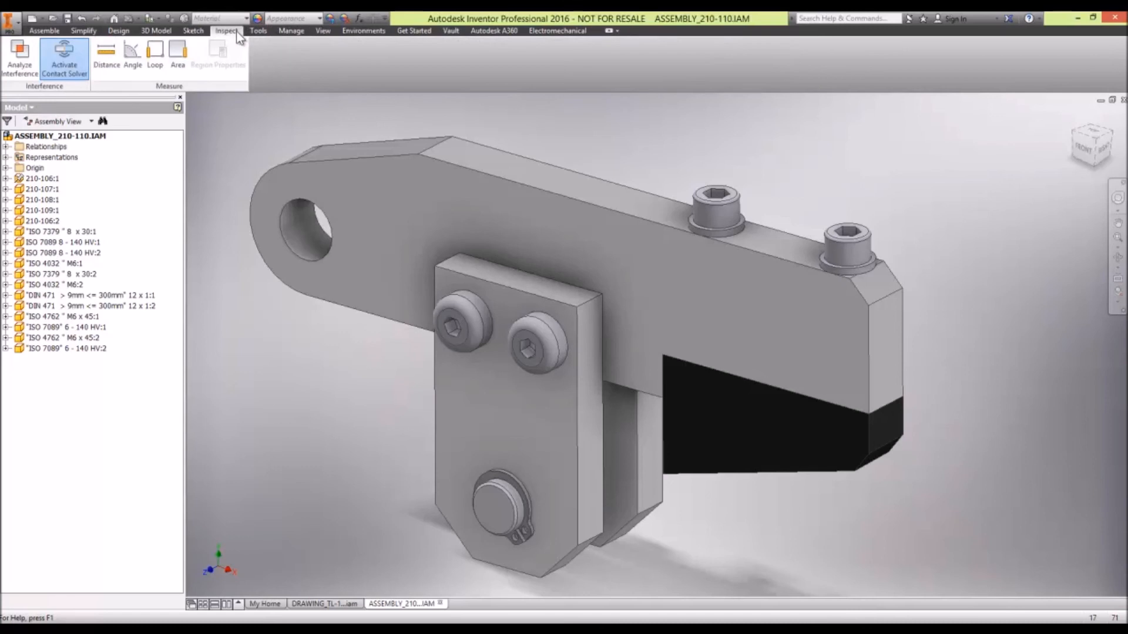
pyautogui.click(20, 58)
pyautogui.moveTo(508, 356); pyautogui.dragTo(611, 351, button='middle')
pyautogui.click(582, 375)
pyautogui.scroll(-3, 582, 374)
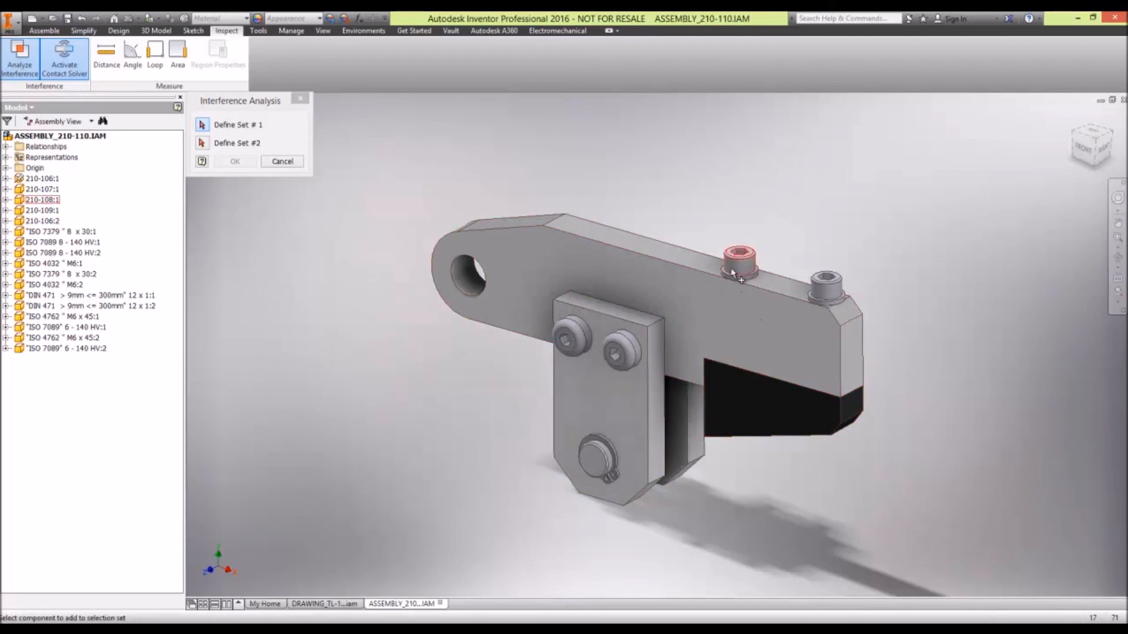
pyautogui.moveTo(919, 529); pyautogui.dragTo(388, 161)
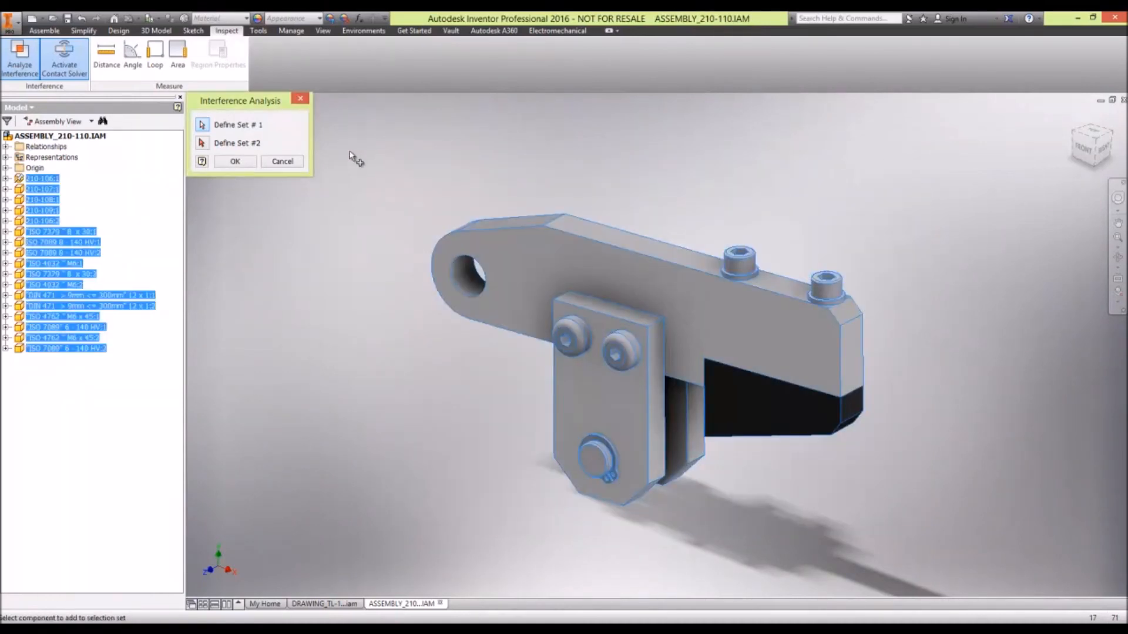
pyautogui.click(241, 166)
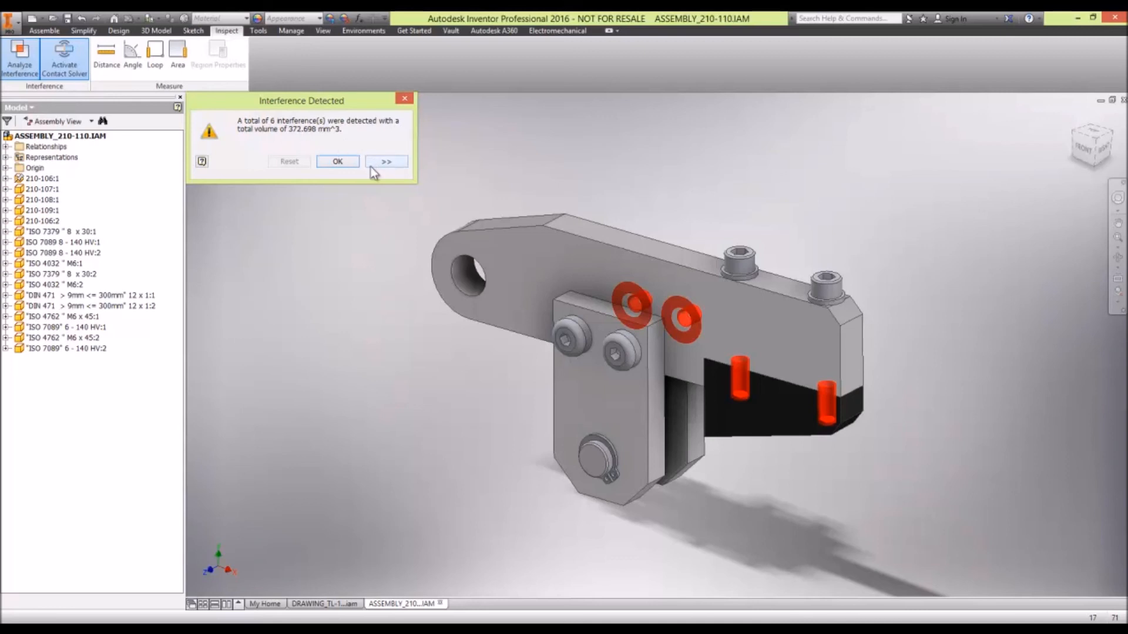
# - Expand the interference report, inspect individual interferences in the model, reset the view and close the report
pyautogui.click(386, 162)
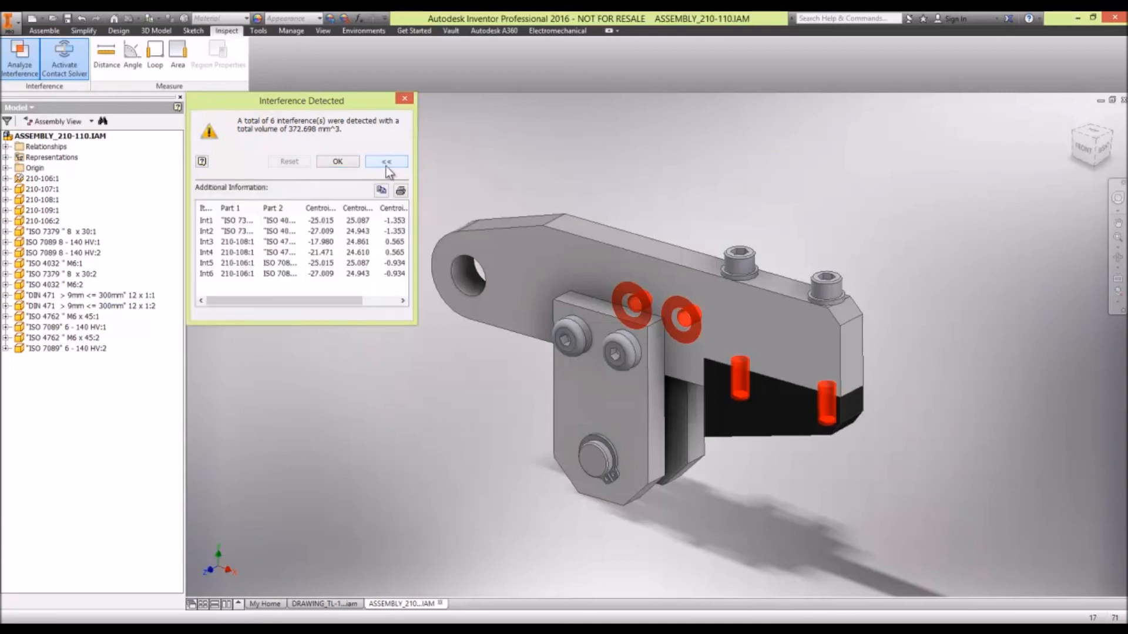
pyautogui.click(229, 220)
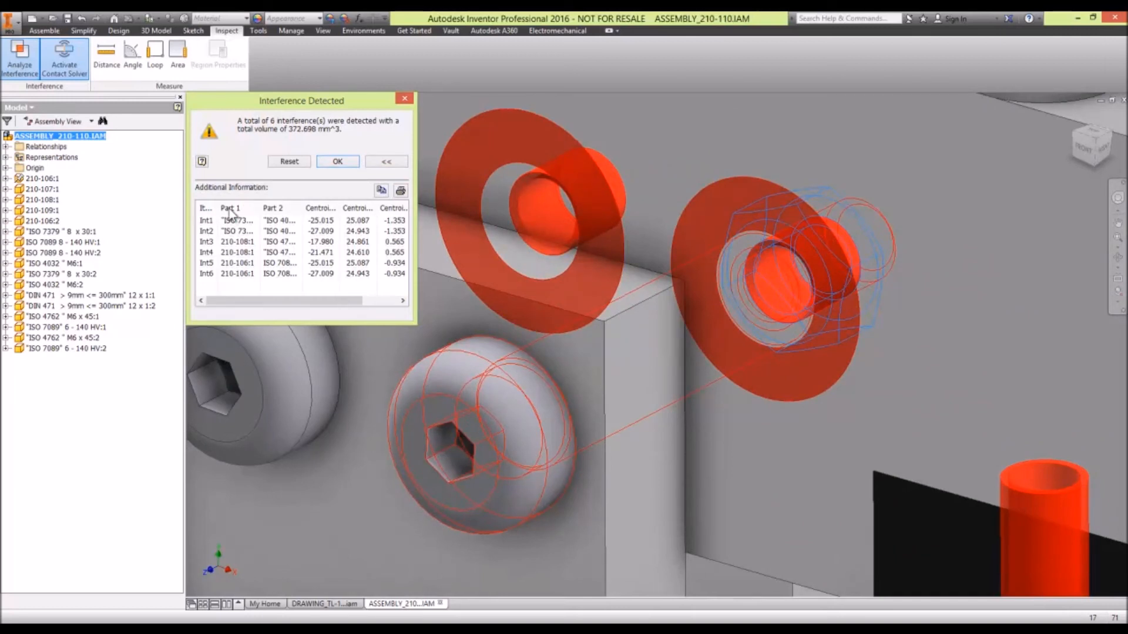
pyautogui.click(241, 273)
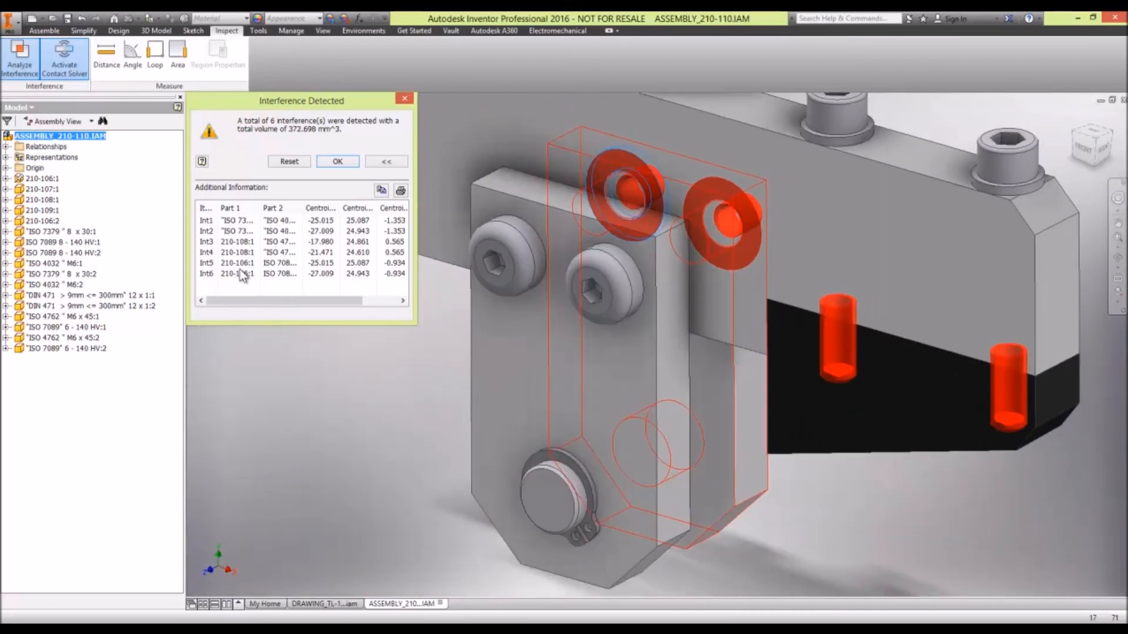
pyautogui.click(242, 263)
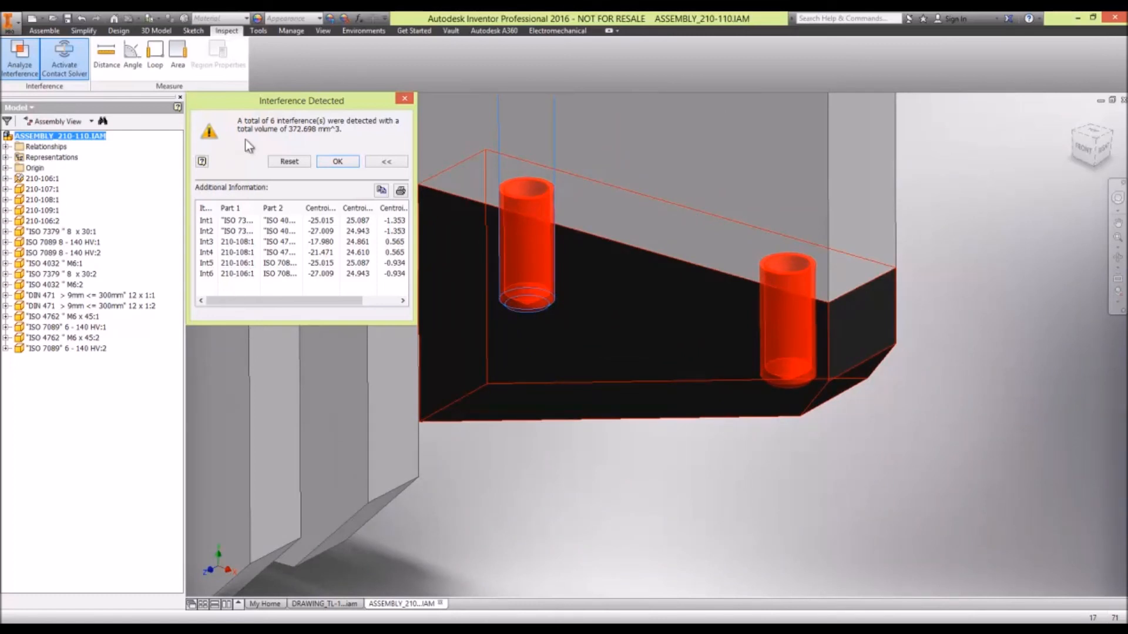
pyautogui.click(287, 162)
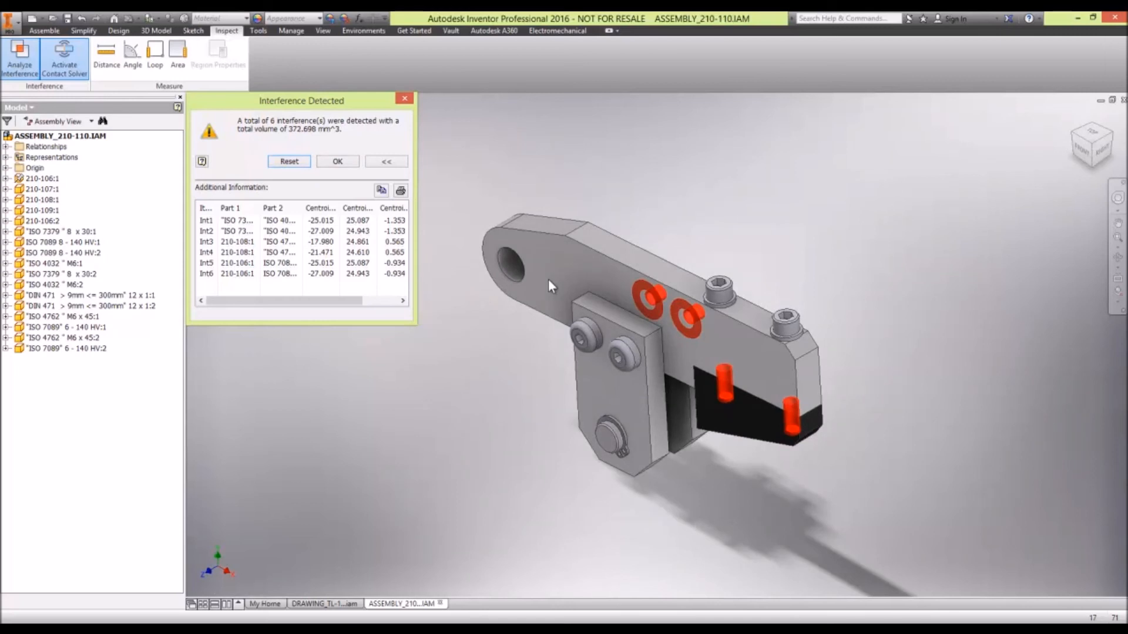
pyautogui.click(334, 160)
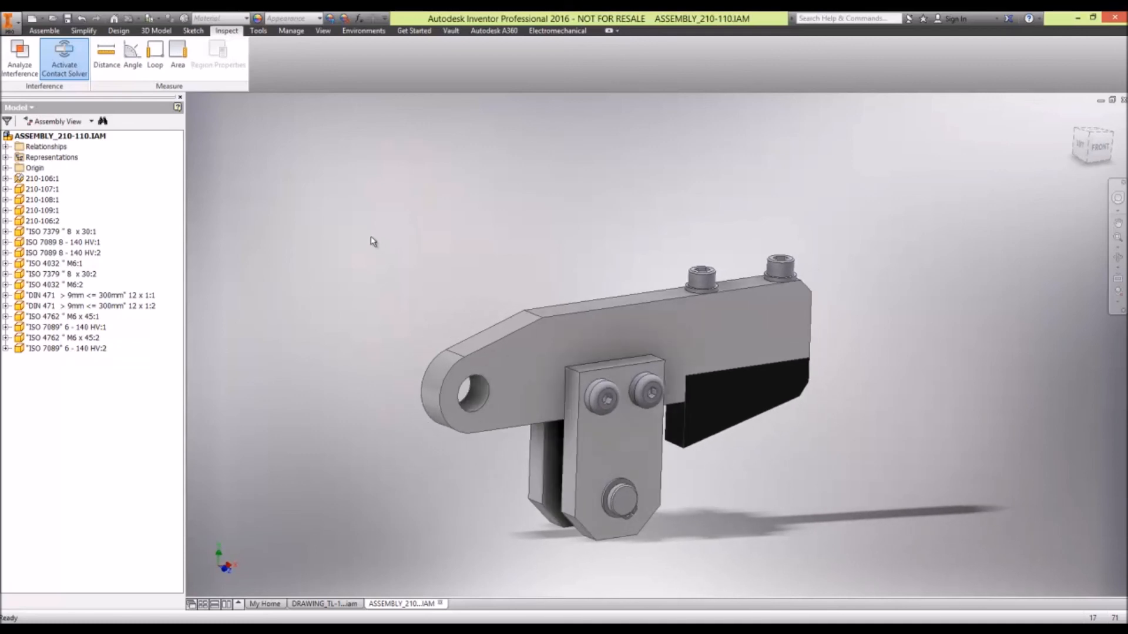
# - Try a rectangular component pattern of the ISO 4762 M6 x 45 screw along the arm's upper edge, with 5 midplane instances spaced 50 mm
pyautogui.click(703, 280)
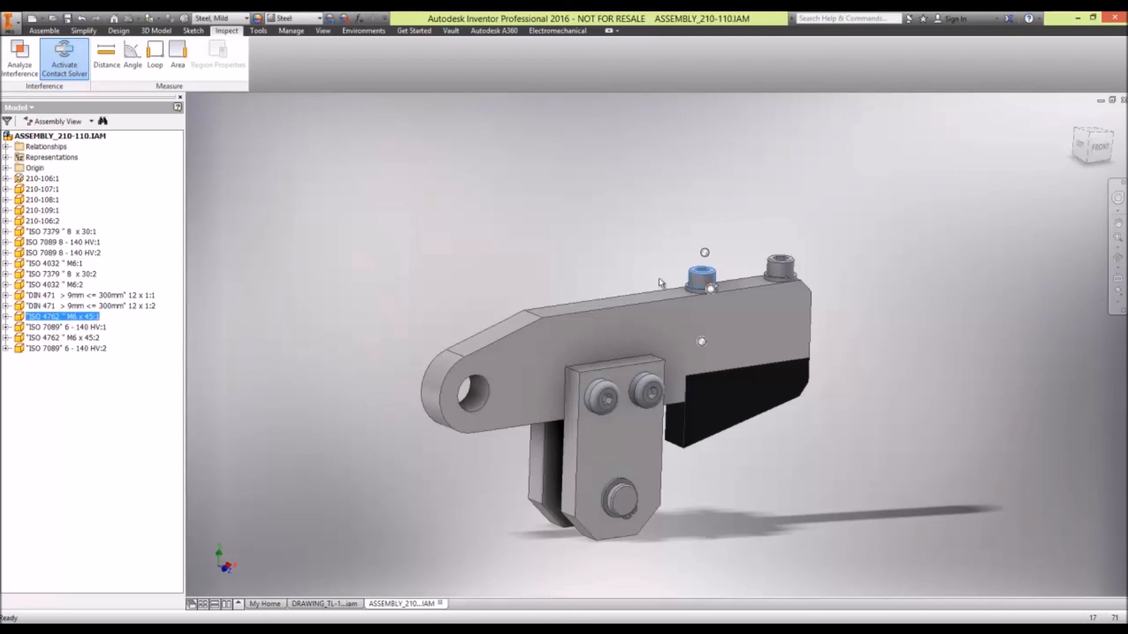
pyautogui.click(44, 31)
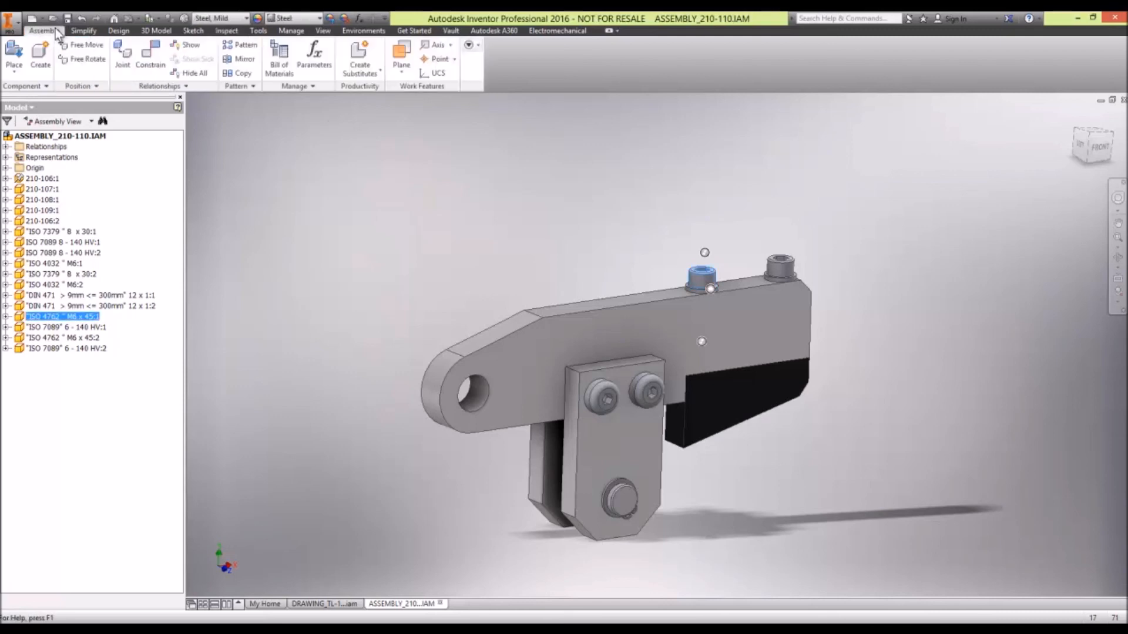
pyautogui.click(239, 45)
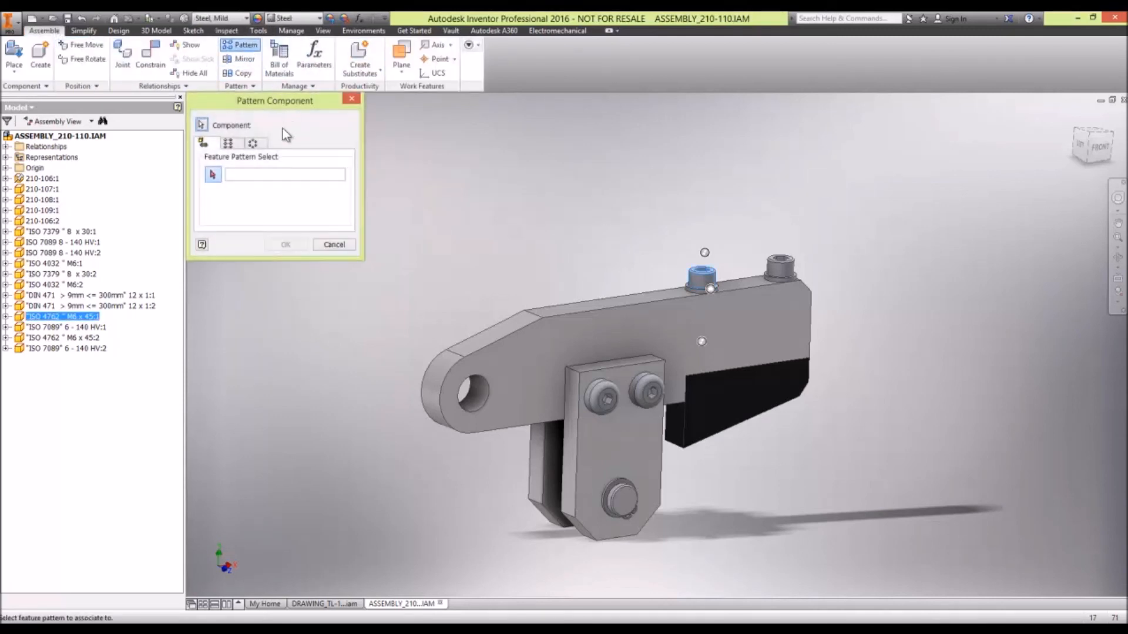
pyautogui.click(228, 142)
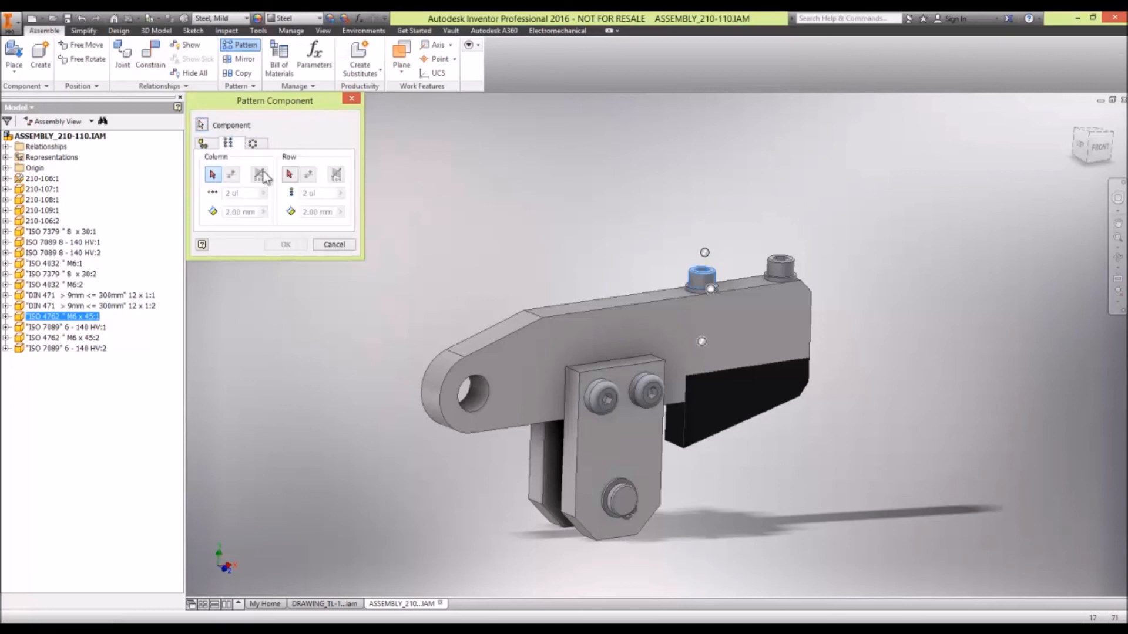
pyautogui.click(212, 174)
pyautogui.click(656, 300)
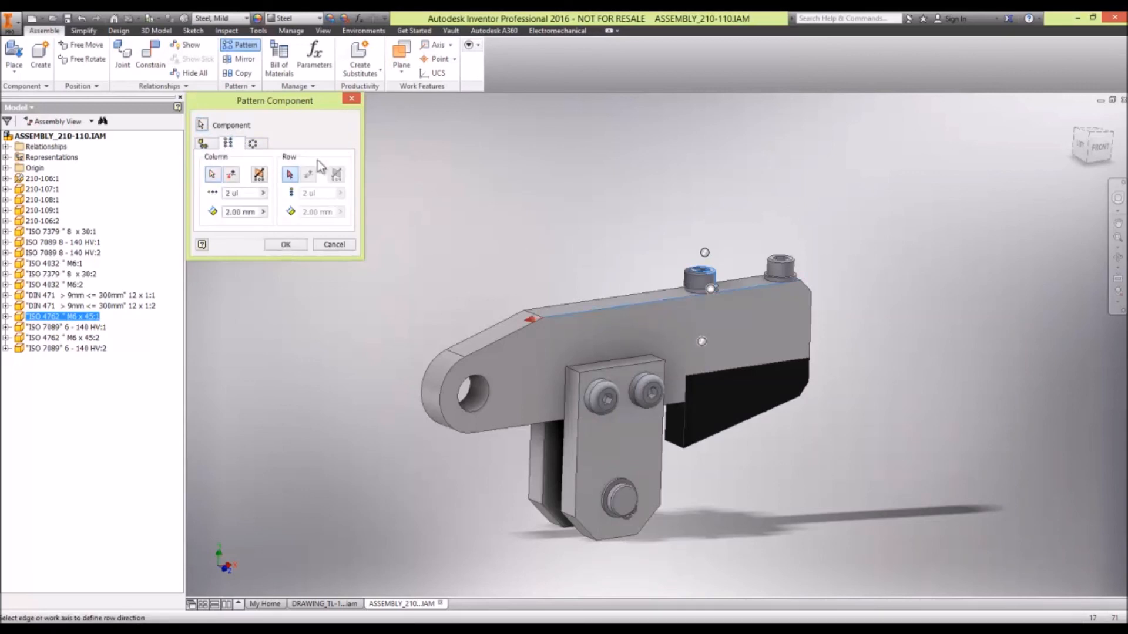
pyautogui.click(250, 192)
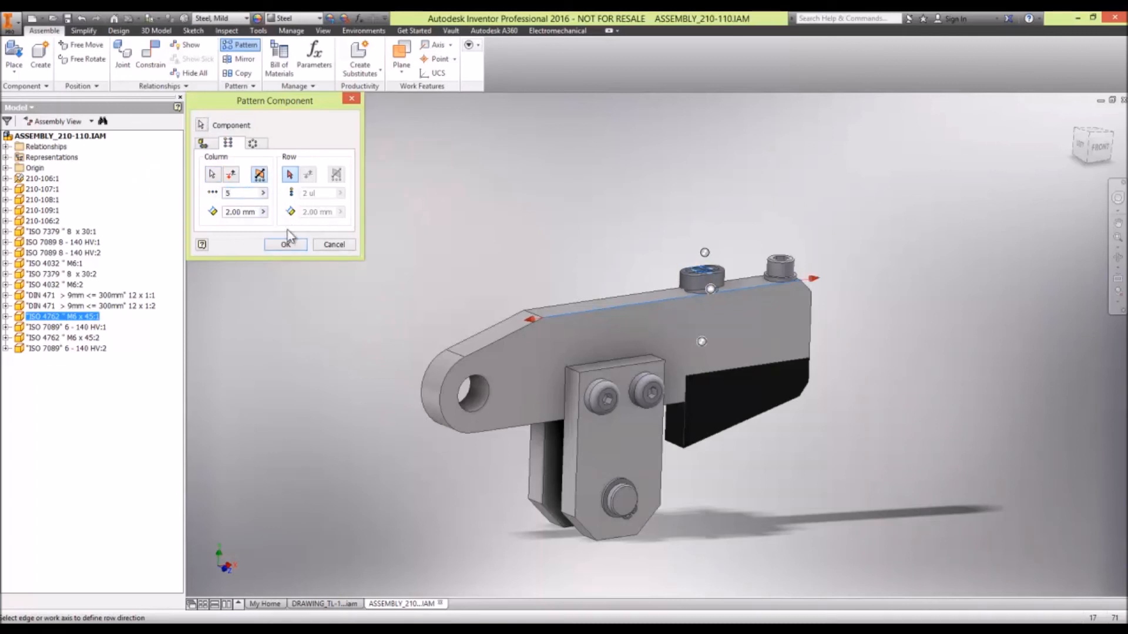
pyautogui.doubleClick(234, 212)
pyautogui.write('5')
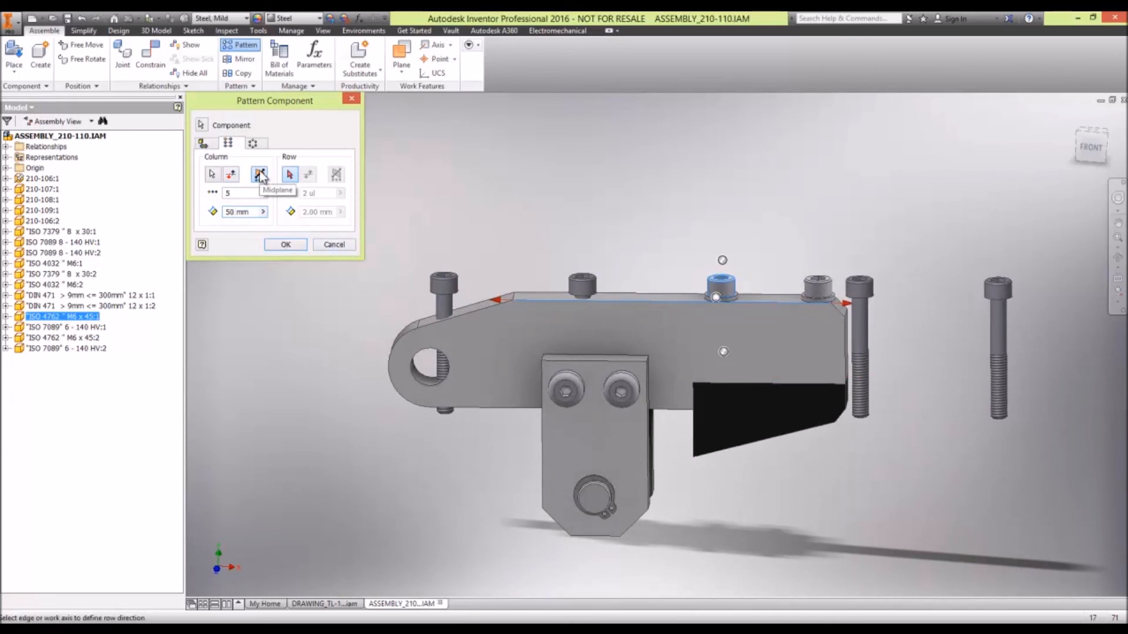
pyautogui.click(344, 246)
pyautogui.moveTo(390, 191)
pyautogui.keyDown('shift'); pyautogui.mouseDown(button='middle')
pyautogui.moveTo(391, 178)
pyautogui.moveTo(382, 202)
pyautogui.mouseUp(button='middle'); pyautogui.keyUp('shift')
pyautogui.click(382, 201)
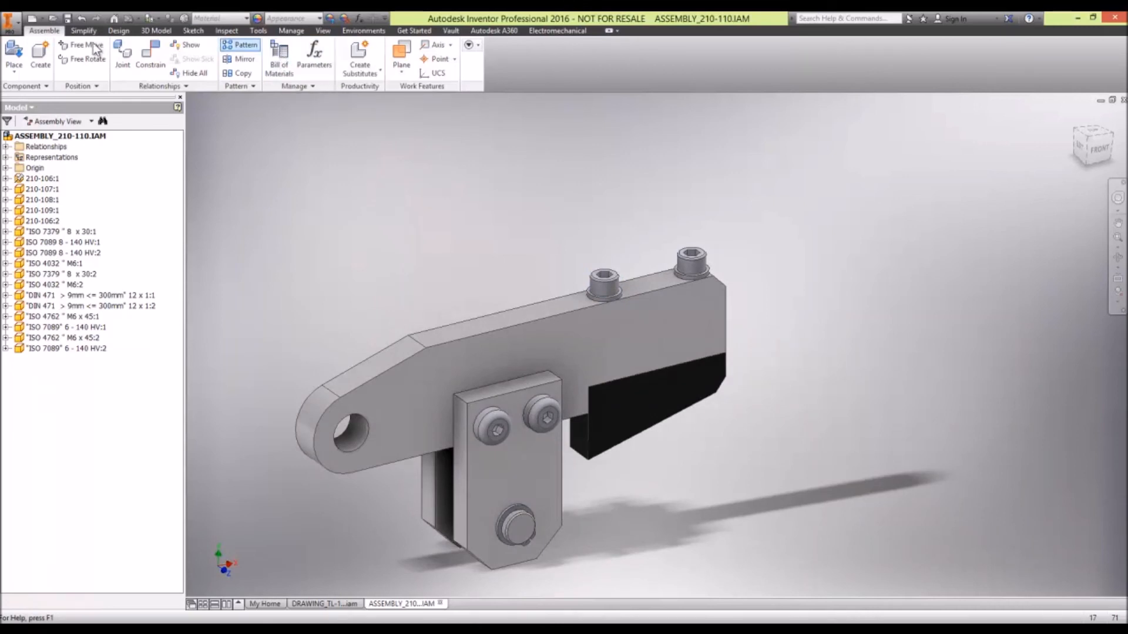
pyautogui.click(290, 32)
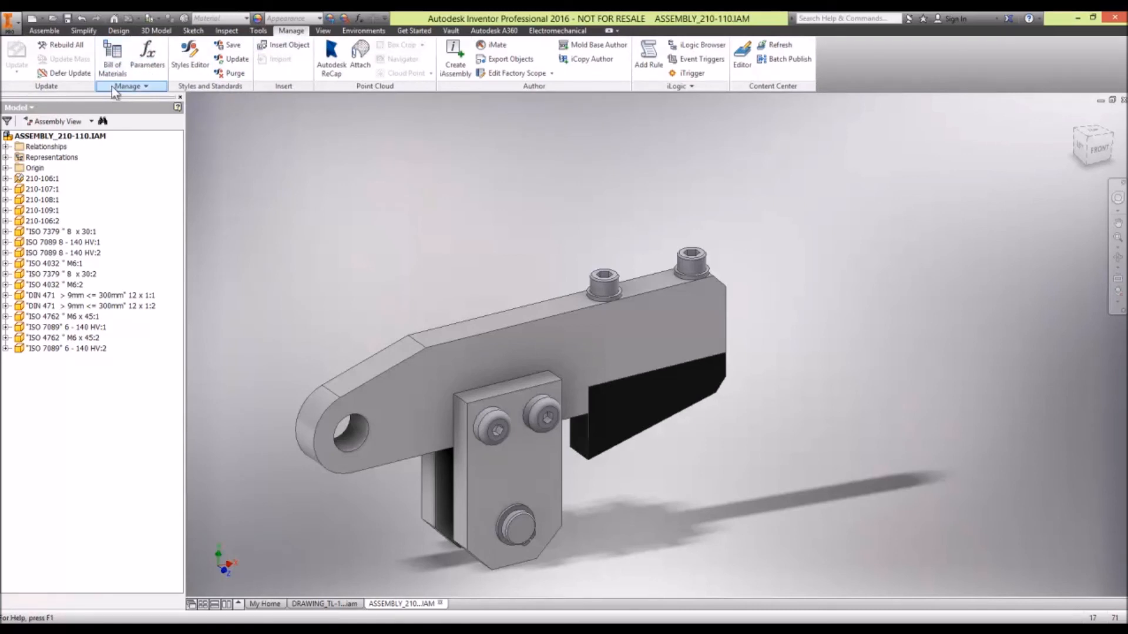
pyautogui.click(44, 31)
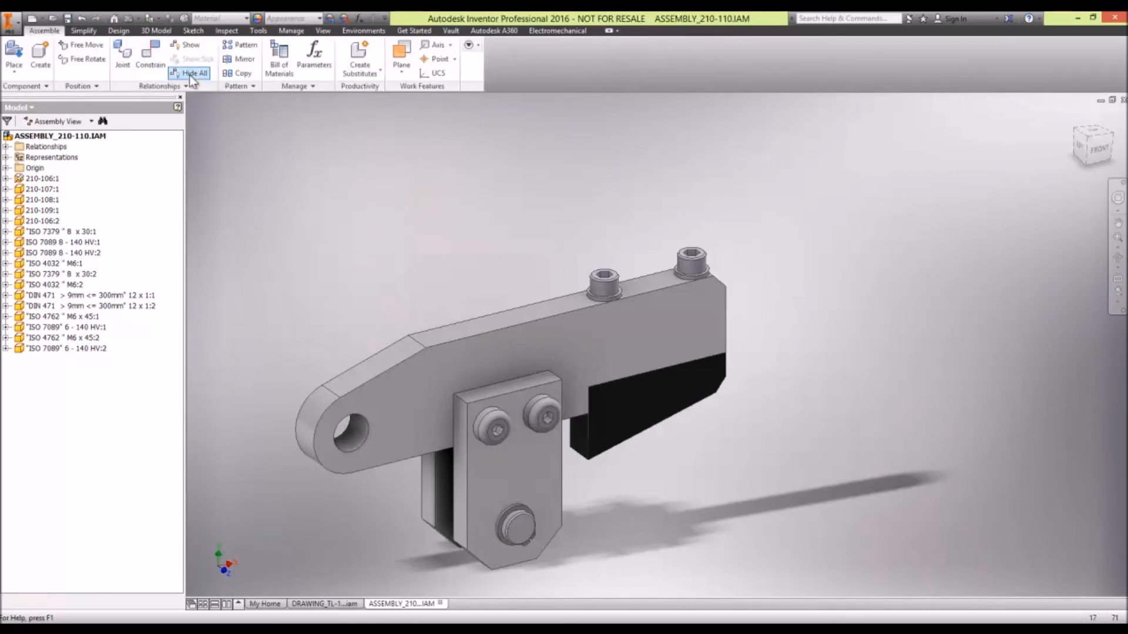
pyautogui.click(290, 32)
pyautogui.click(44, 30)
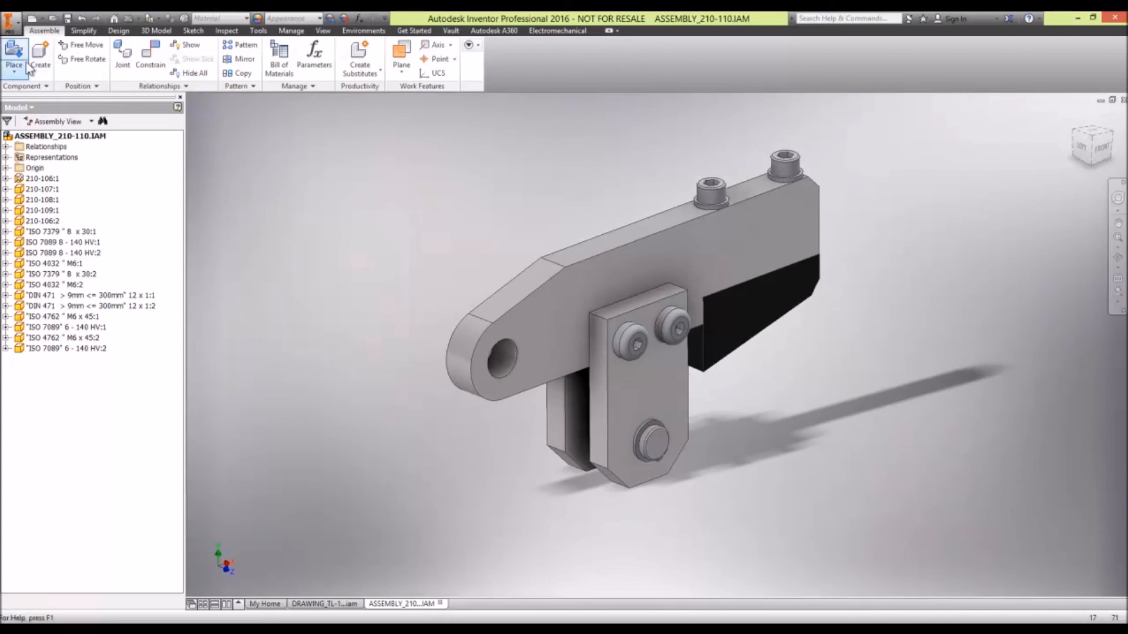
# - Create a new presentation file and choose ASSEMBLY_210-110.IAM as the source assembly for its view
pyautogui.click(42, 18)
pyautogui.click(66, 111)
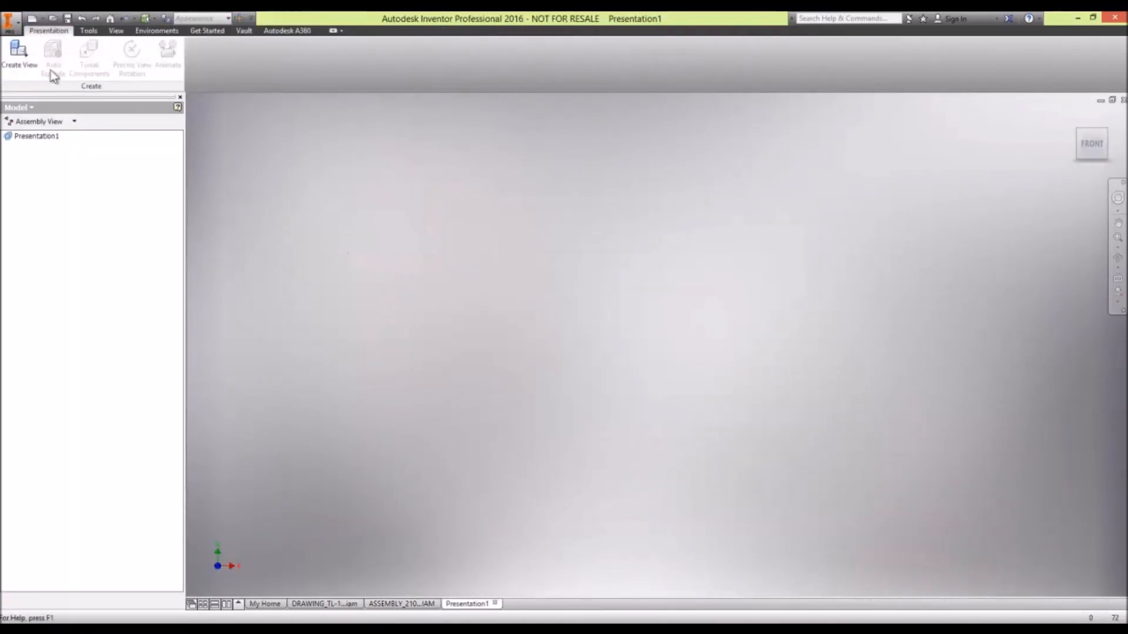
pyautogui.click(27, 61)
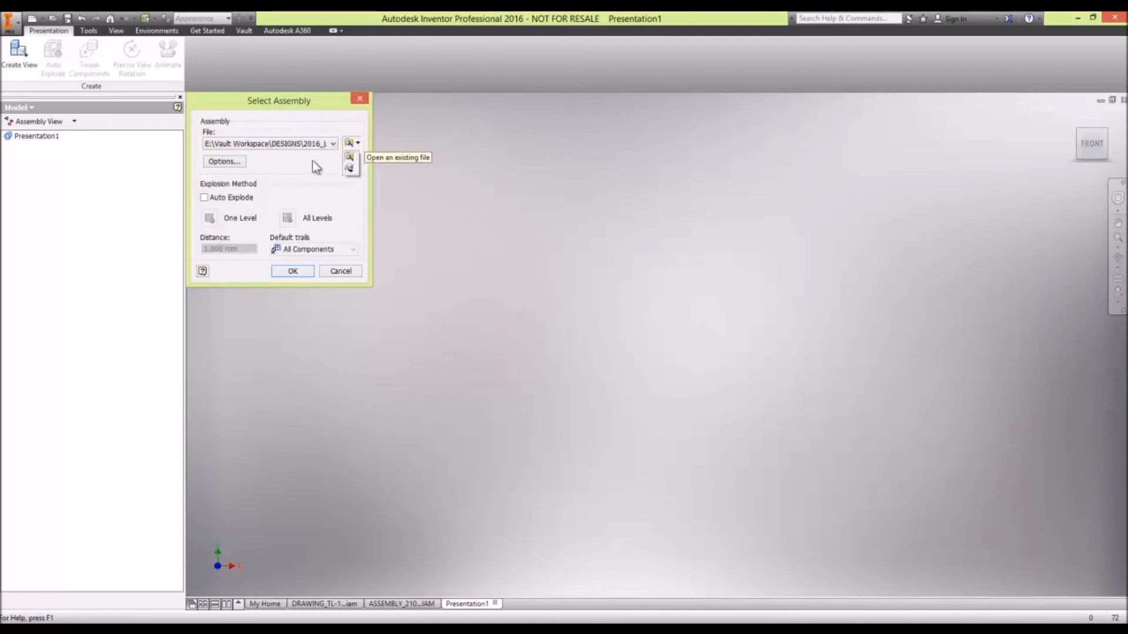
pyautogui.click(330, 144)
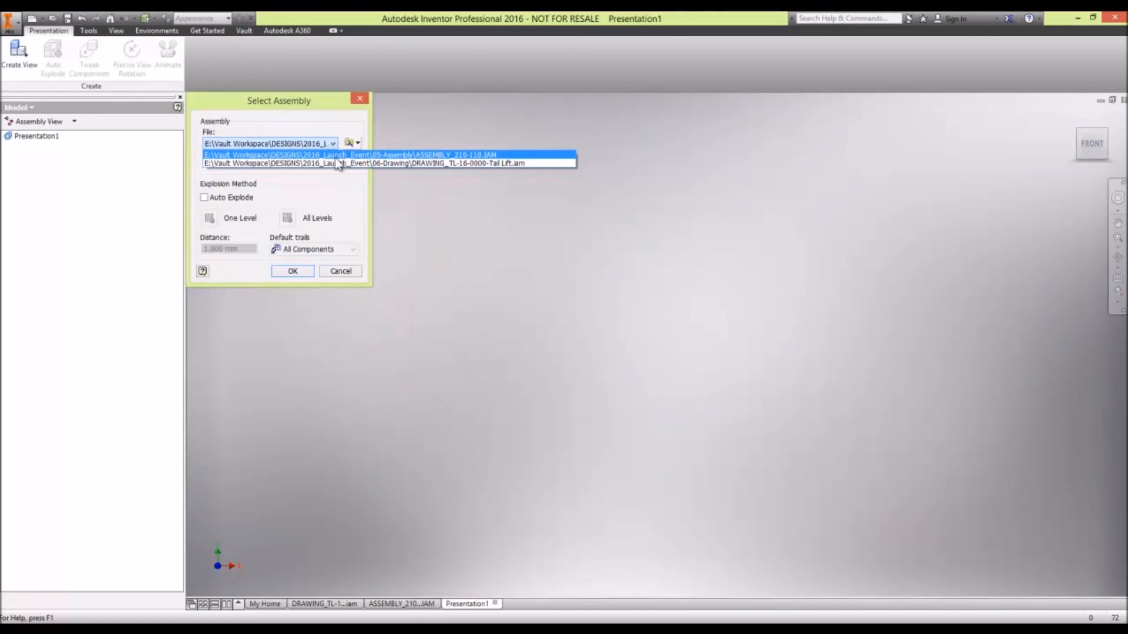
pyautogui.click(337, 156)
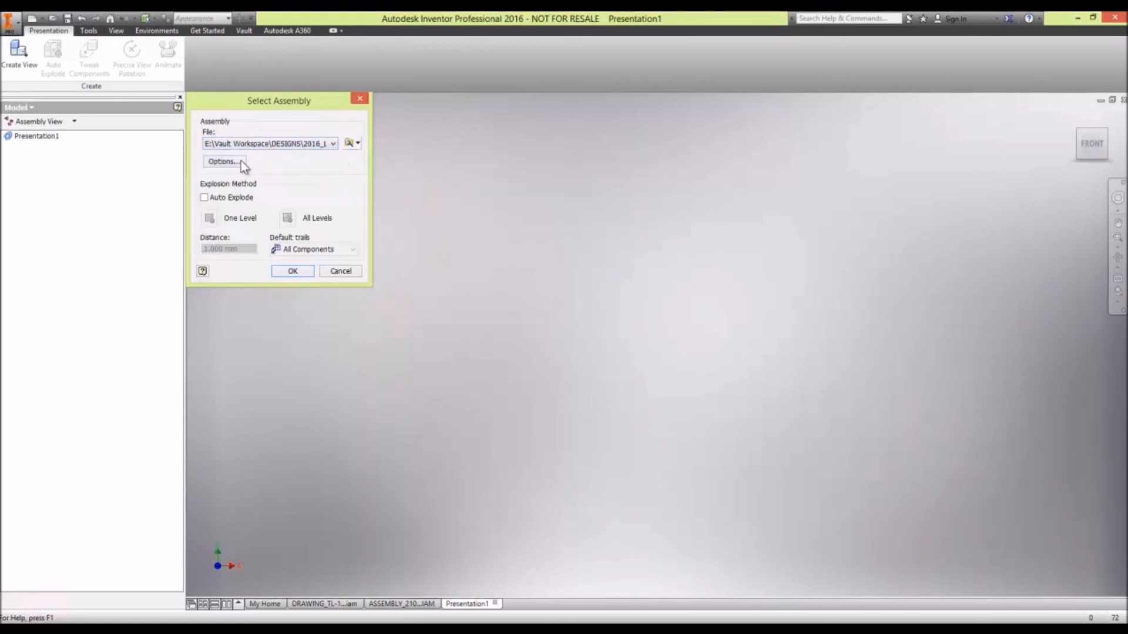
# - Accept the Master design view, positional and level of detail representations in the assembly's file open options
pyautogui.click(222, 162)
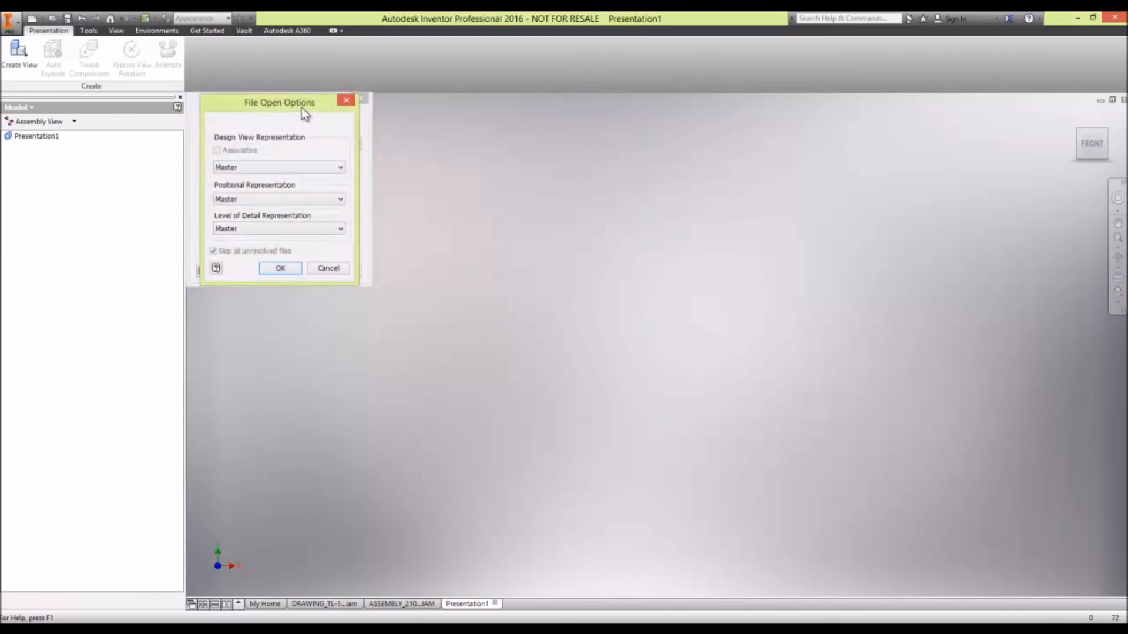
pyautogui.moveTo(302, 110); pyautogui.dragTo(512, 124)
pyautogui.click(457, 177)
pyautogui.click(458, 188)
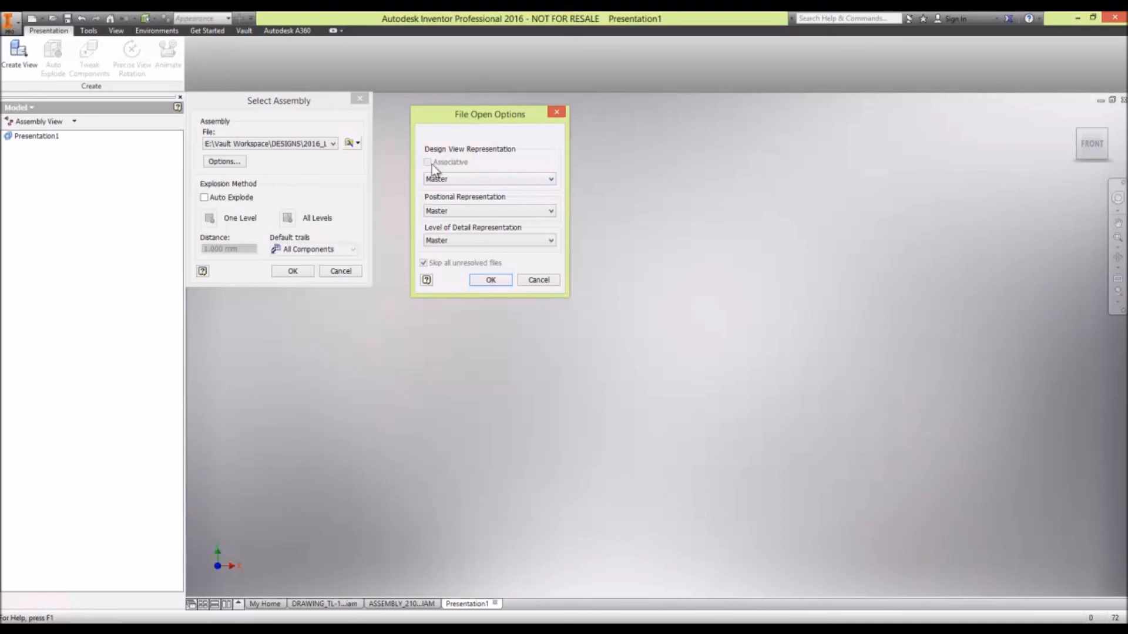
pyautogui.click(491, 280)
# - Create the presentation view with Auto Explode at one level, a 10 mm distance and default trails for all components
pyautogui.click(234, 198)
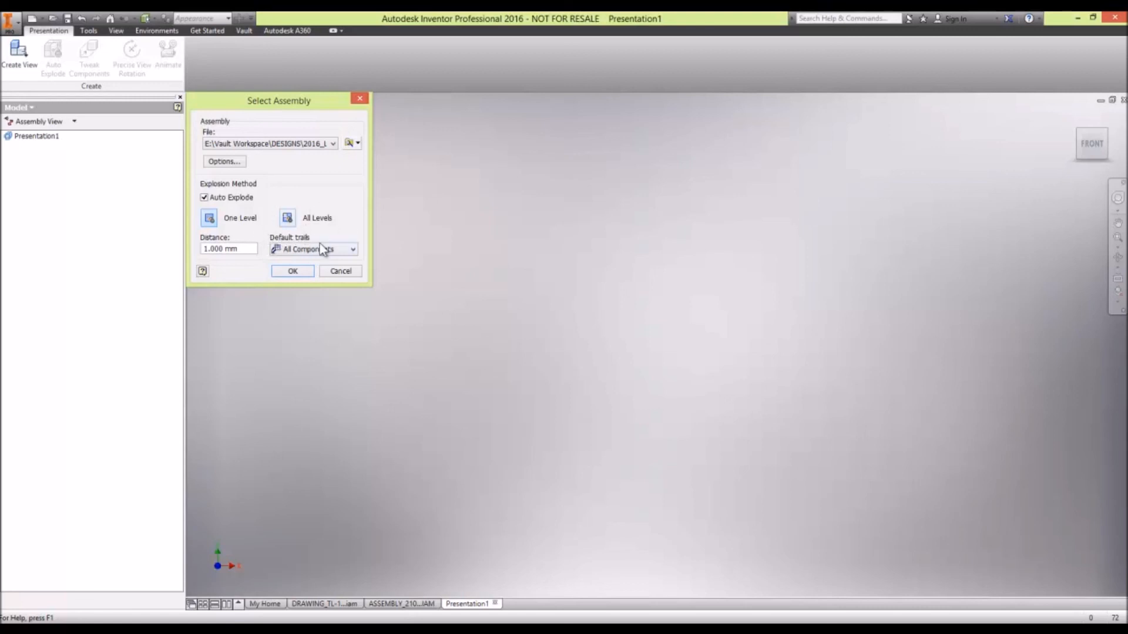
pyautogui.click(334, 254)
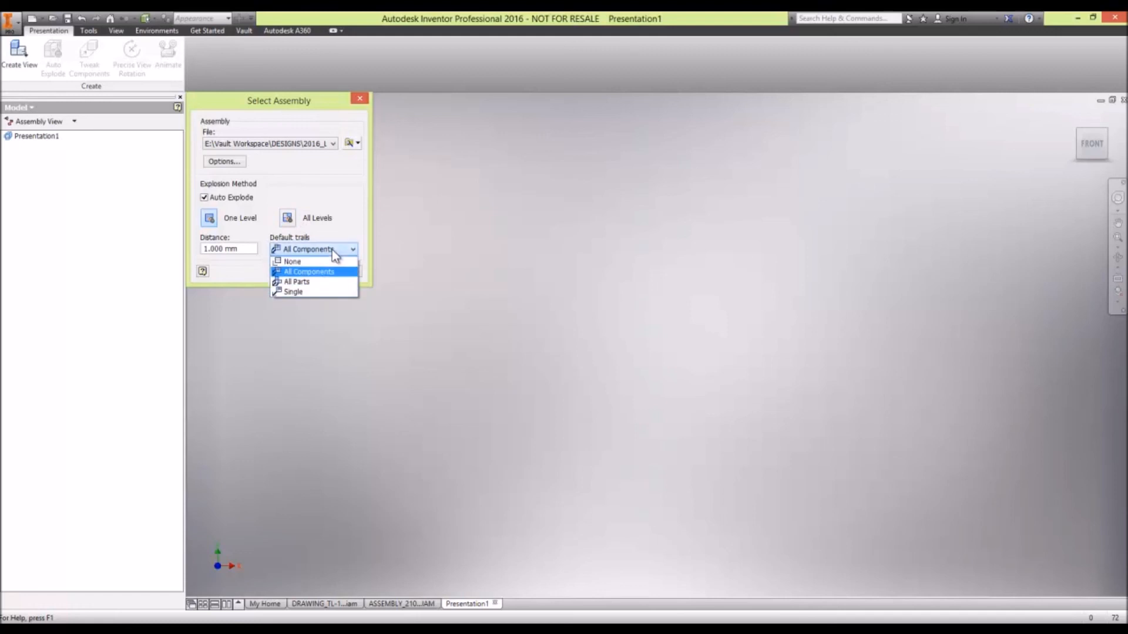
pyautogui.click(235, 248)
pyautogui.moveTo(225, 249); pyautogui.dragTo(183, 249)
pyautogui.write('10')
pyautogui.click(293, 270)
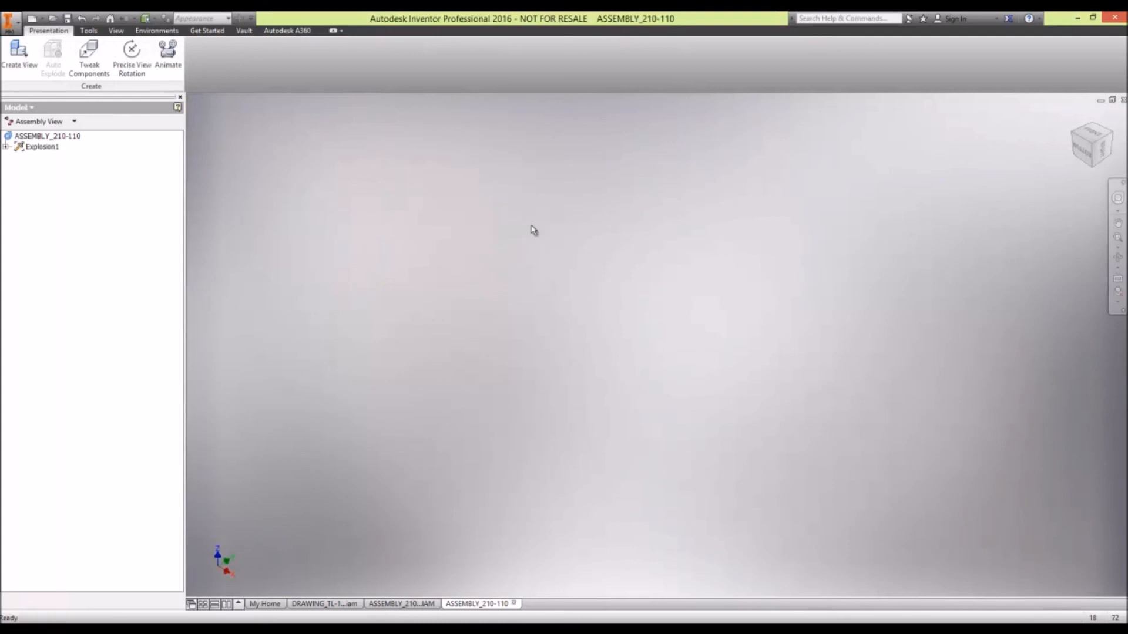
# - Delete the auto-exploded view and create a new presentation view of the same assembly with Auto Explode switched off
pyautogui.keyDown('shift'); pyautogui.moveTo(527, 226); pyautogui.dragTo(509, 202, button='middle'); pyautogui.keyUp('shift')
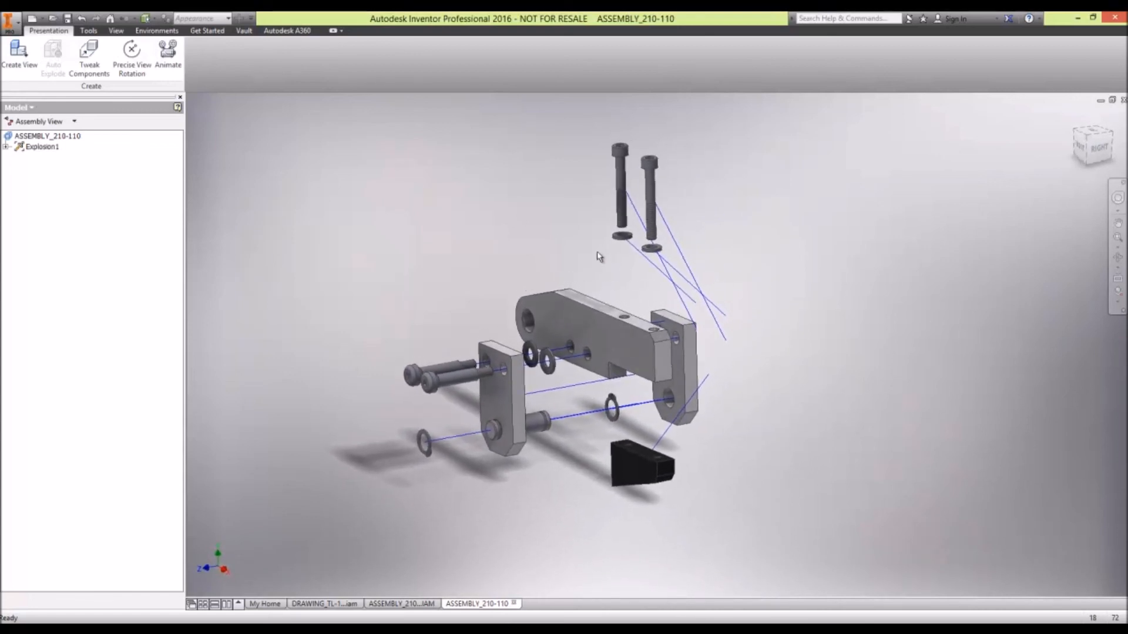
pyautogui.rightClick(36, 148)
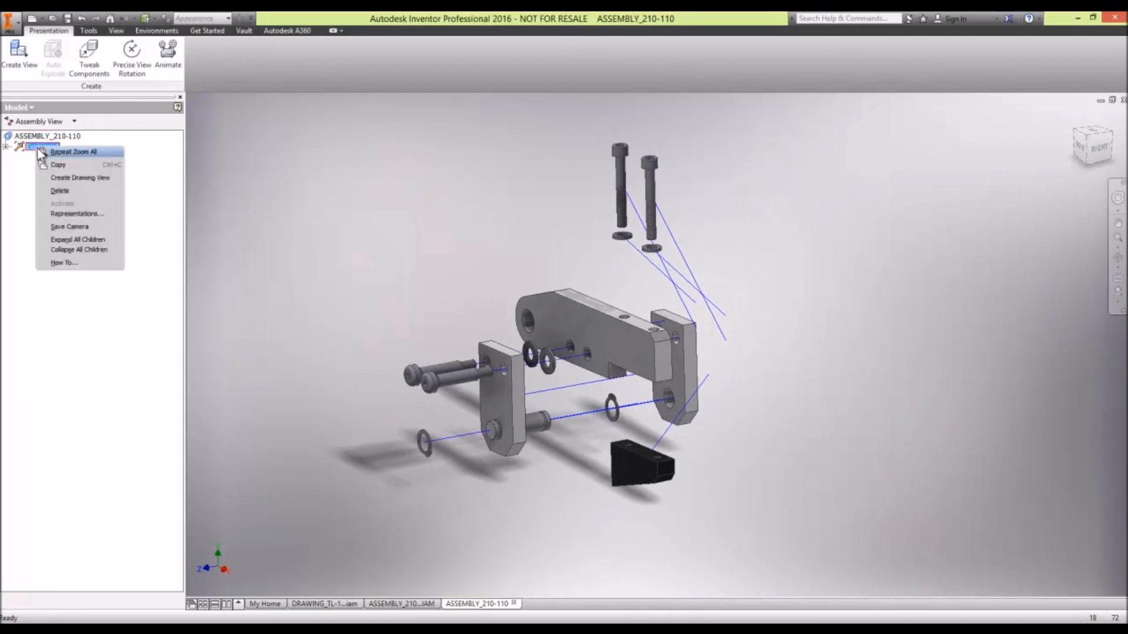
pyautogui.click(59, 191)
pyautogui.click(18, 52)
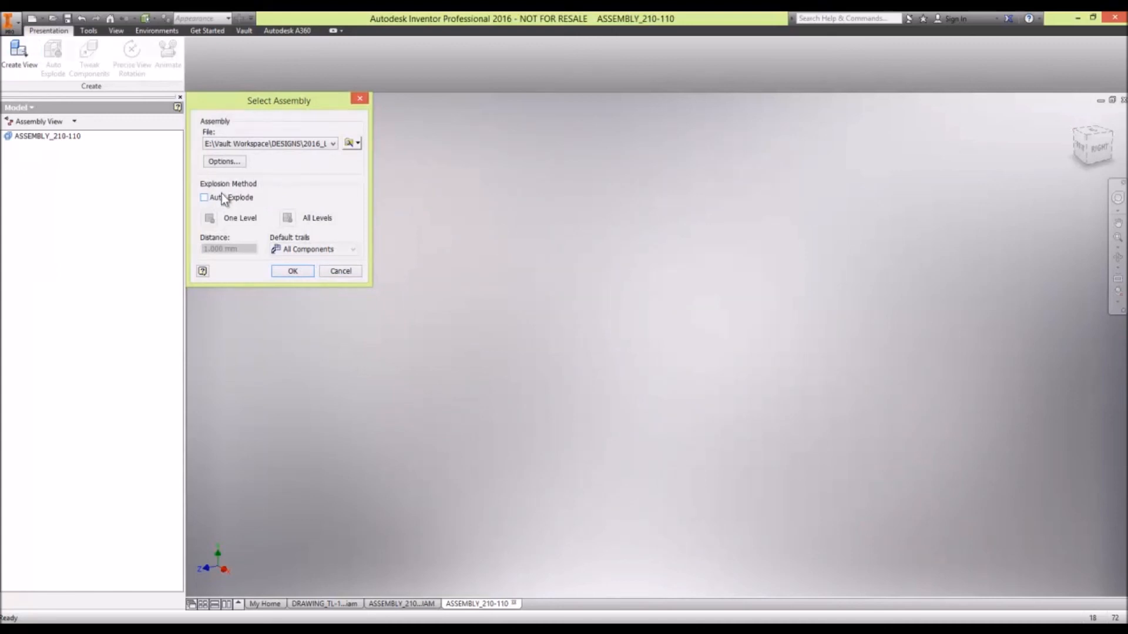
pyautogui.click(294, 270)
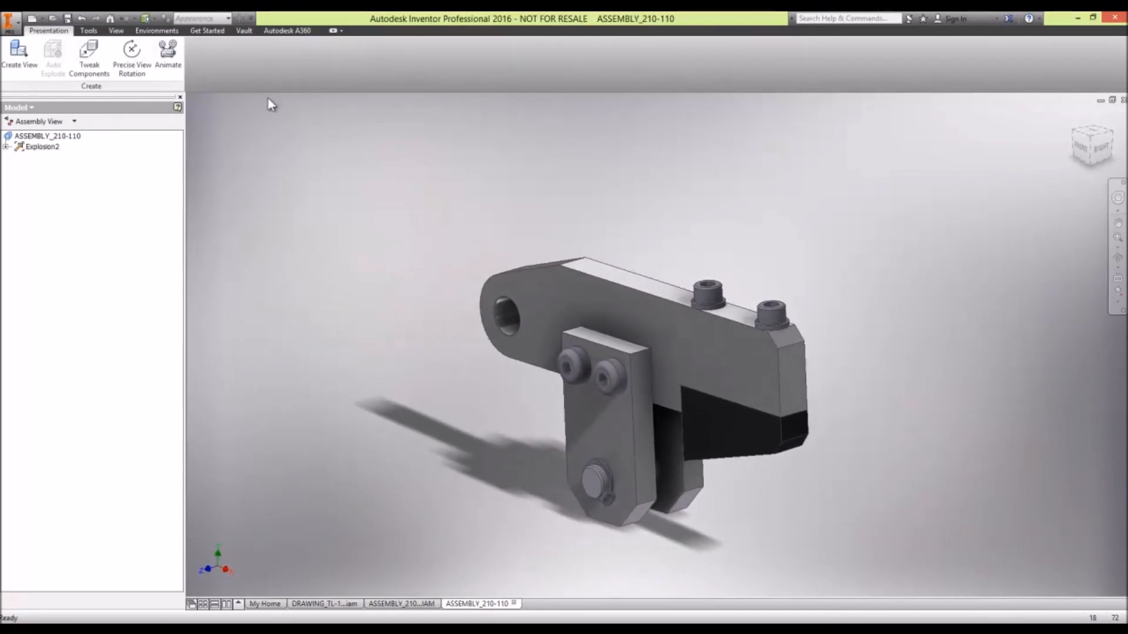
# - Tweak the two vertical cap screws 100 mm straight up out of the arm and apply the move
pyautogui.click(90, 56)
pyautogui.press('Escape')
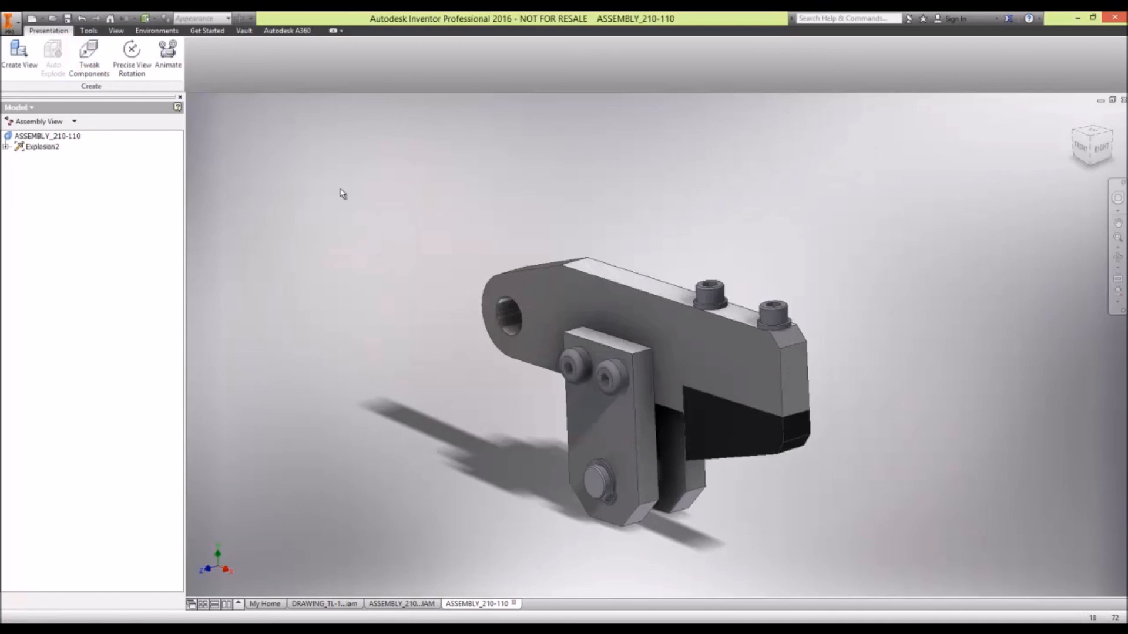
pyautogui.rightClick(279, 185)
pyautogui.click(282, 154)
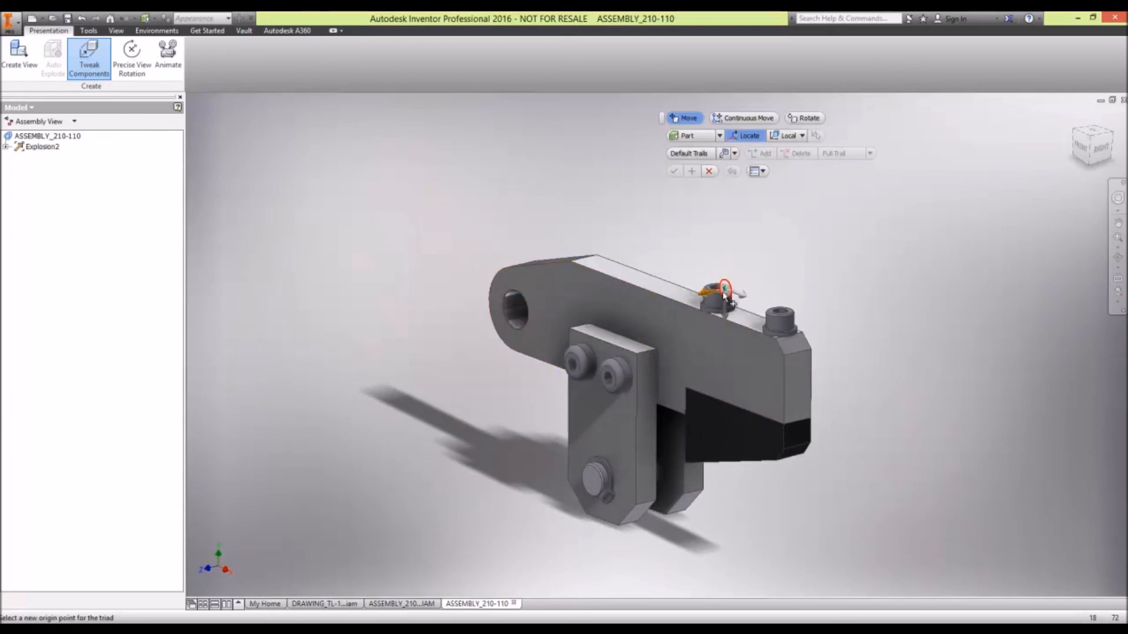
pyautogui.click(726, 293)
pyautogui.click(783, 319)
pyautogui.moveTo(723, 267); pyautogui.dragTo(701, 109)
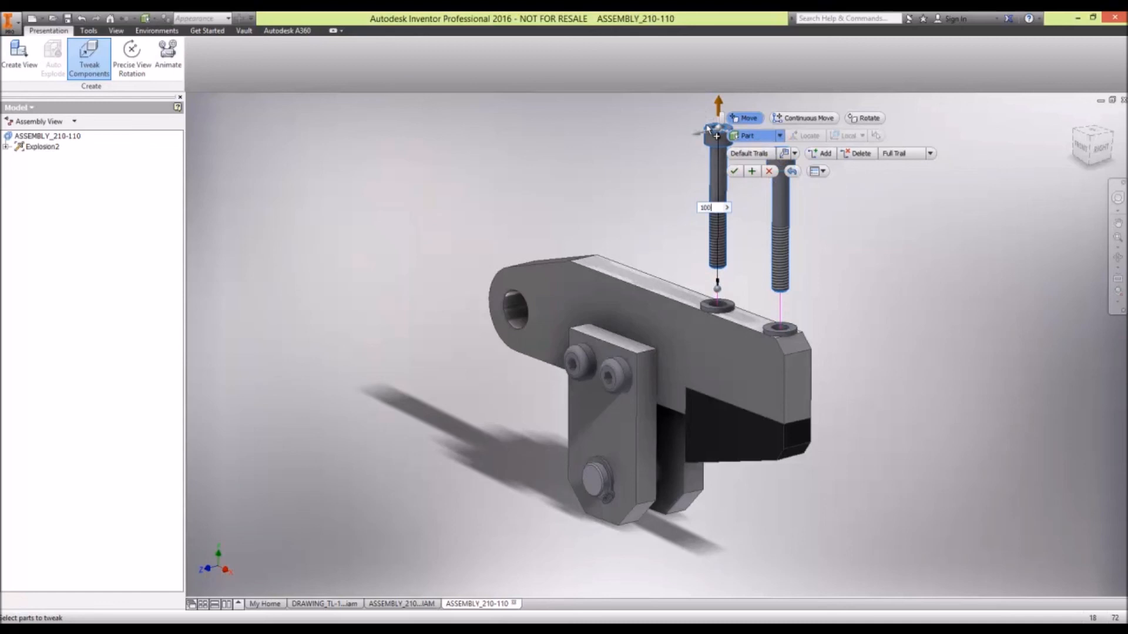
pyautogui.write('100')
pyautogui.press('Return')
pyautogui.moveTo(667, 230); pyautogui.dragTo(514, 348, button='middle')
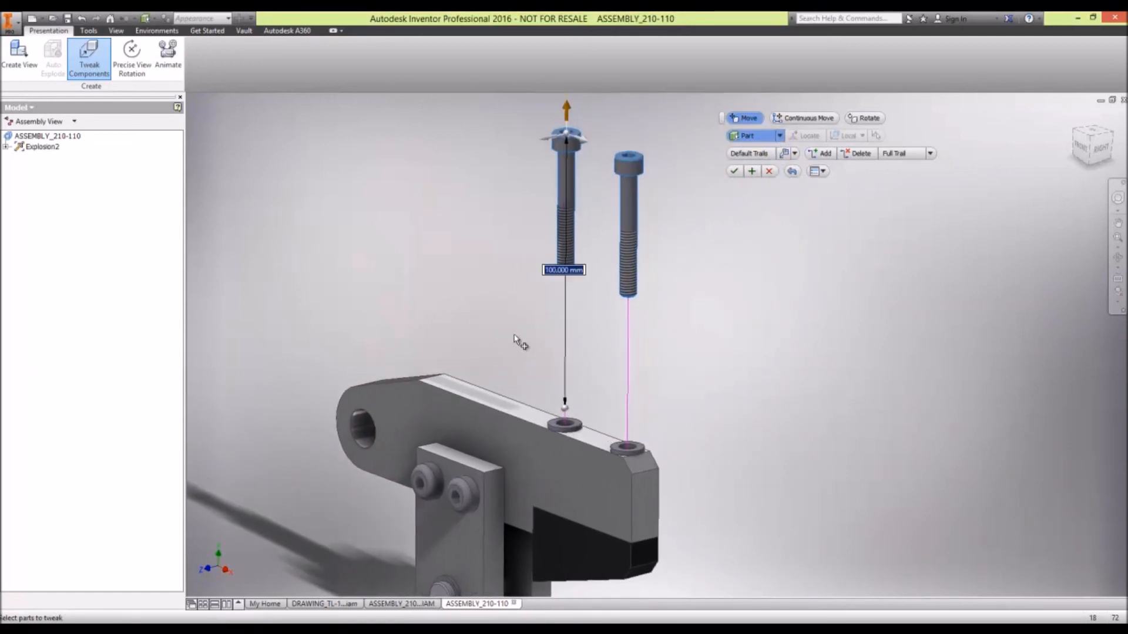
pyautogui.scroll(-5, 516, 342)
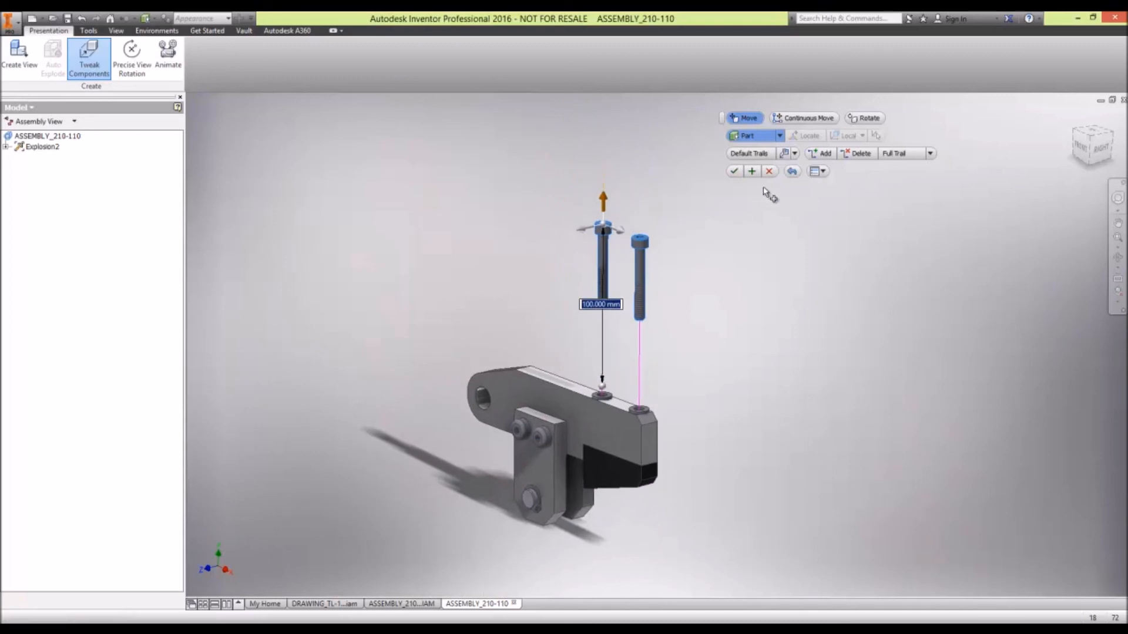
pyautogui.click(805, 135)
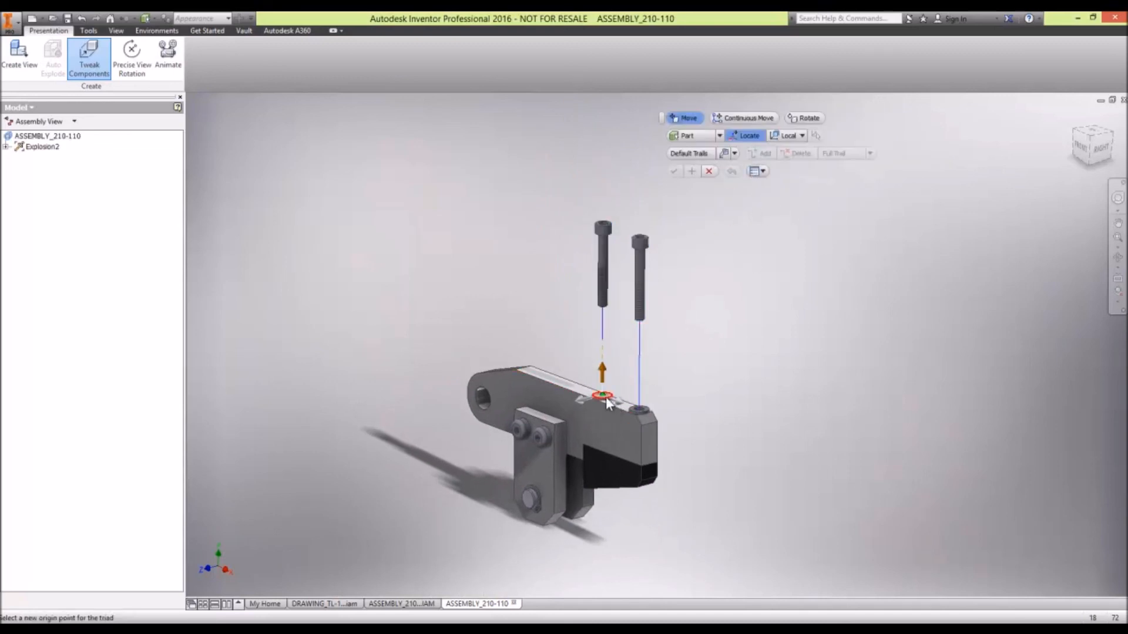
# - Tweak the two washers beneath the vertical screws 50 mm upward from the arm's top face and finish the tweak
pyautogui.click(607, 404)
pyautogui.click(642, 410)
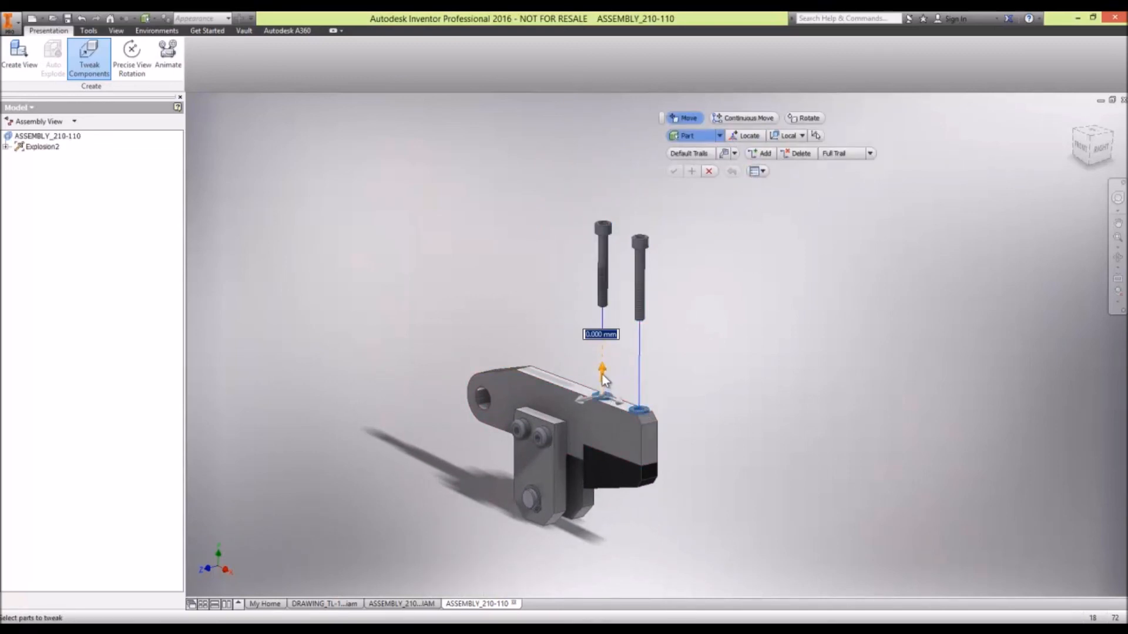
pyautogui.moveTo(604, 381); pyautogui.dragTo(604, 306)
pyautogui.write('5')
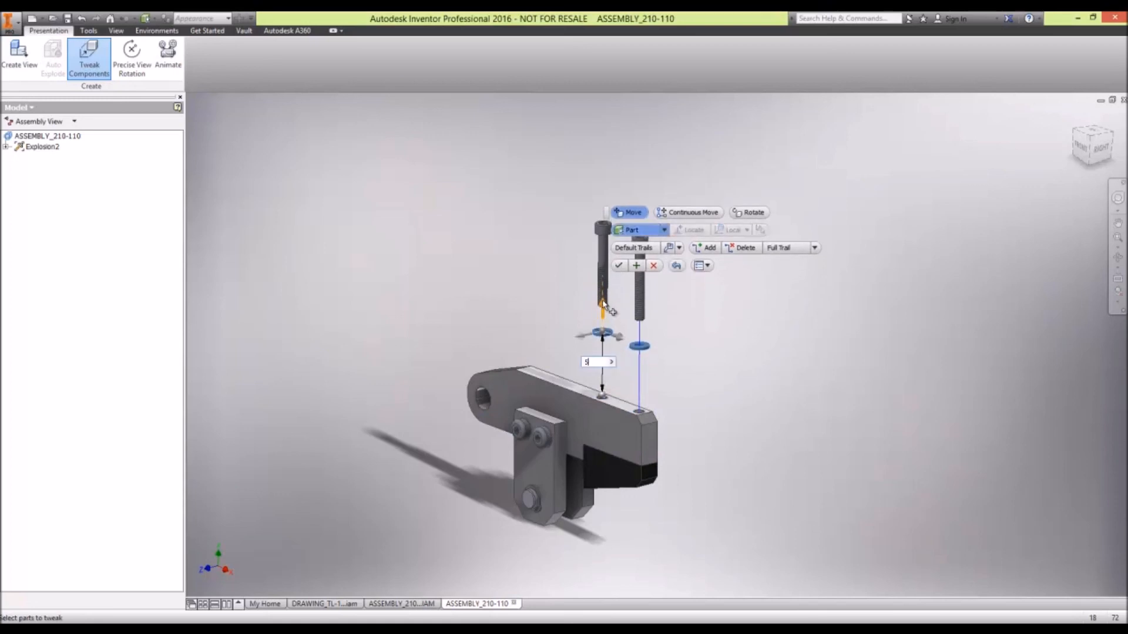
pyautogui.write('0')
pyautogui.press('Return')
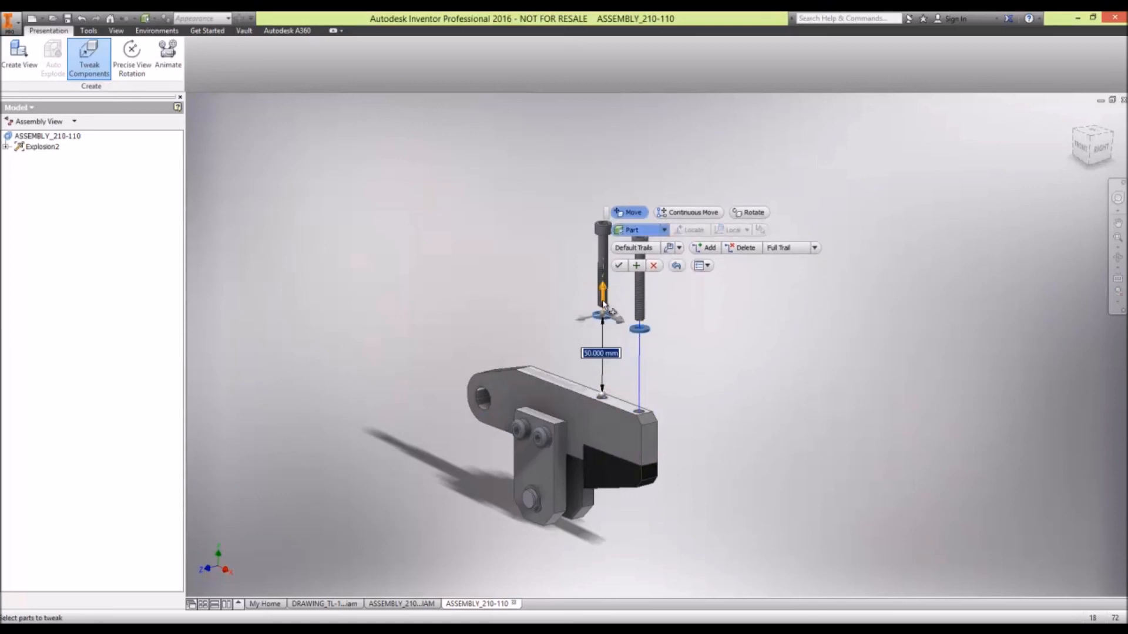
pyautogui.click(619, 267)
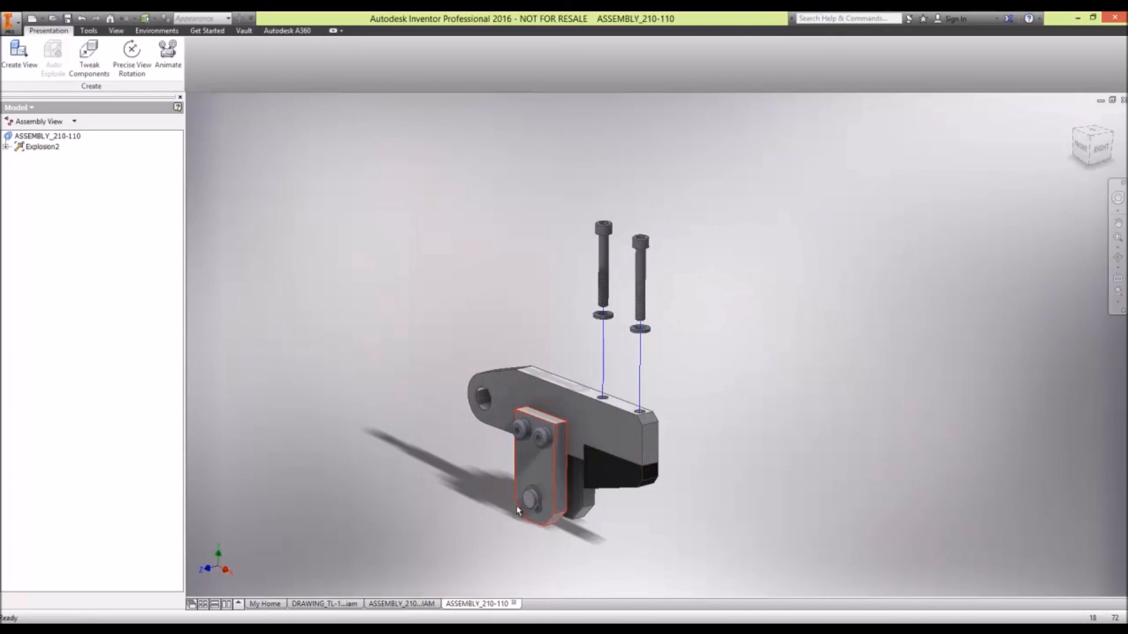
# - Tweak the two shoulder screws out of the front side plate along their axis by -100 mm
pyautogui.scroll(5, 516, 508)
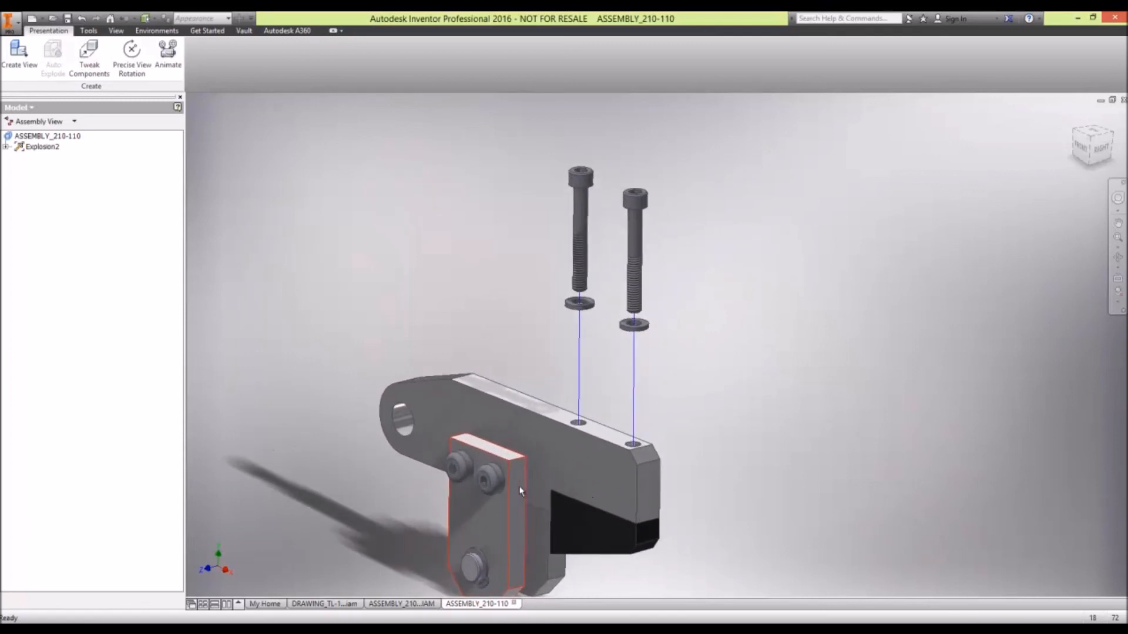
pyautogui.scroll(-6, 519, 488)
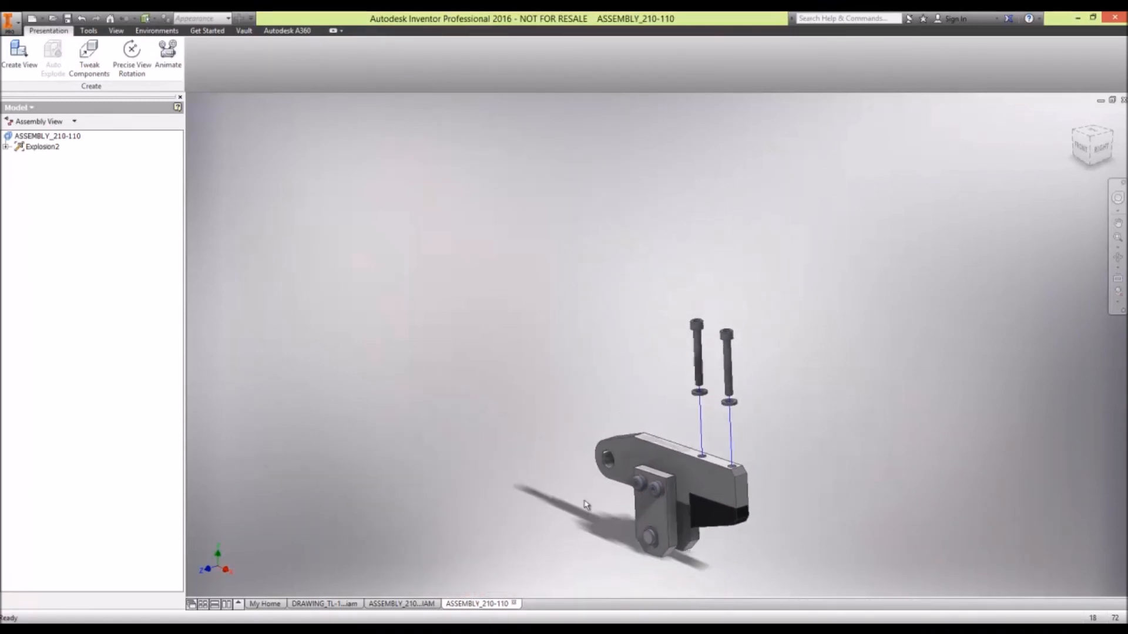
pyautogui.scroll(5, 663, 472)
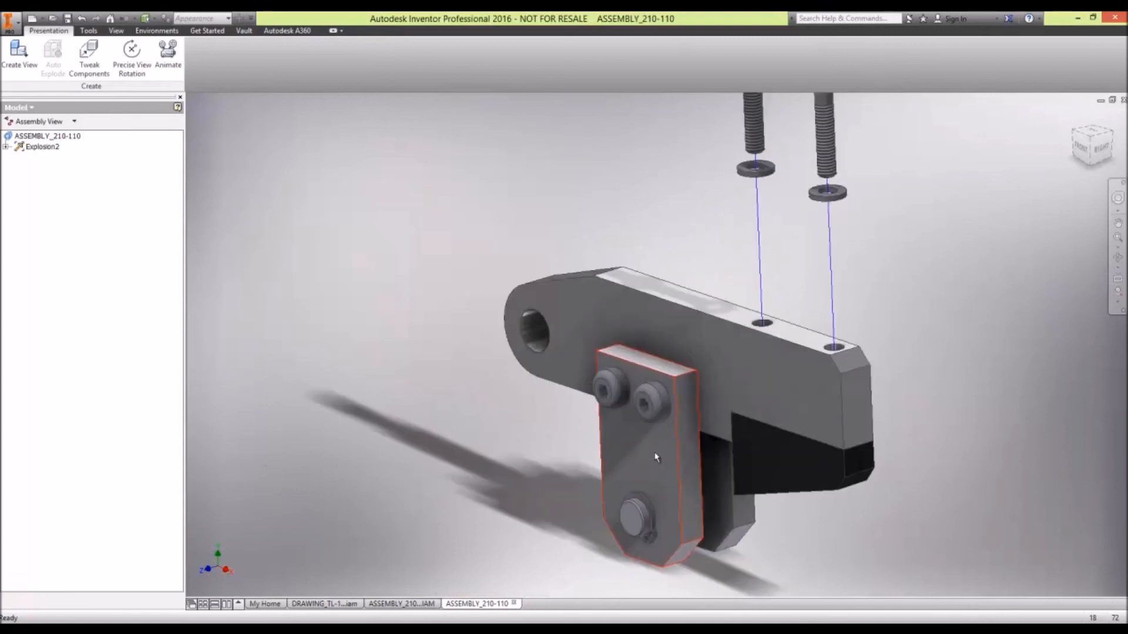
pyautogui.rightClick(400, 345)
pyautogui.click(379, 286)
pyautogui.keyDown('ctrl'); pyautogui.click(654, 400); pyautogui.keyUp('ctrl')
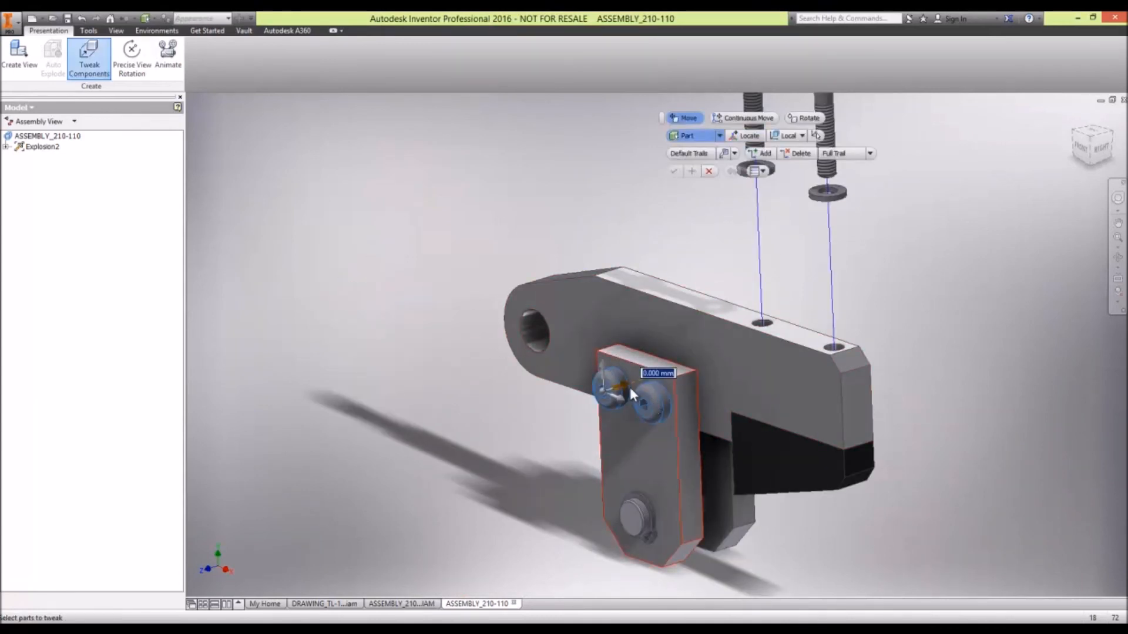
pyautogui.moveTo(623, 382); pyautogui.dragTo(343, 469)
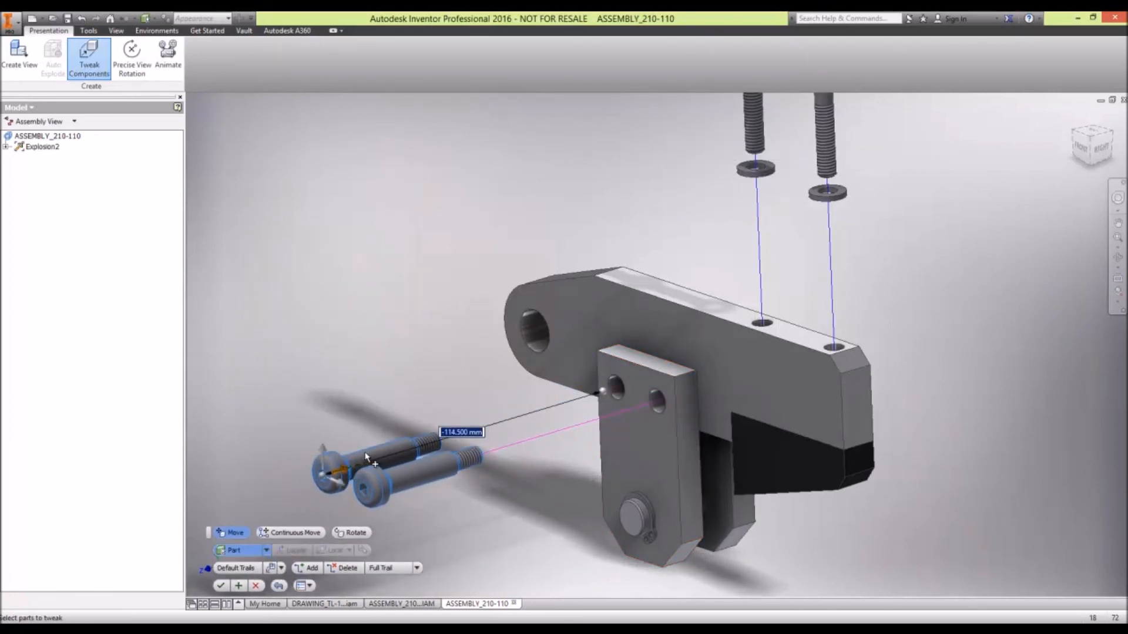
pyautogui.press('Return')
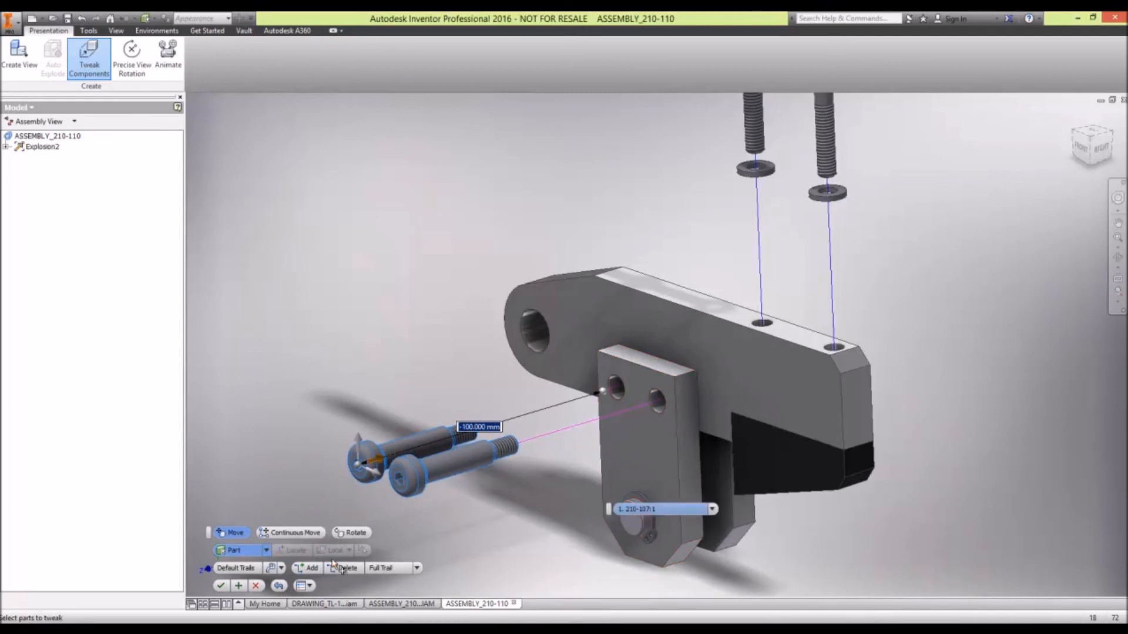
# - Add the retaining ring on the pin's front end to the shoulder screws' tweak and apply it
pyautogui.keyDown('ctrl'); pyautogui.click(636, 494); pyautogui.keyUp('ctrl')
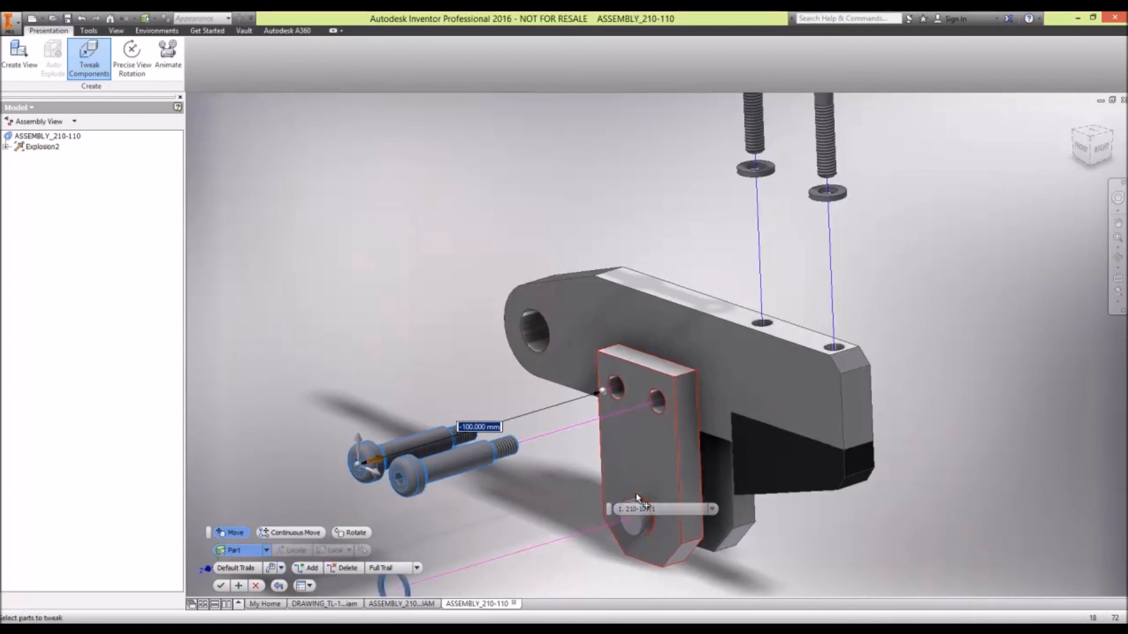
pyautogui.moveTo(450, 465); pyautogui.dragTo(450, 325, button='middle')
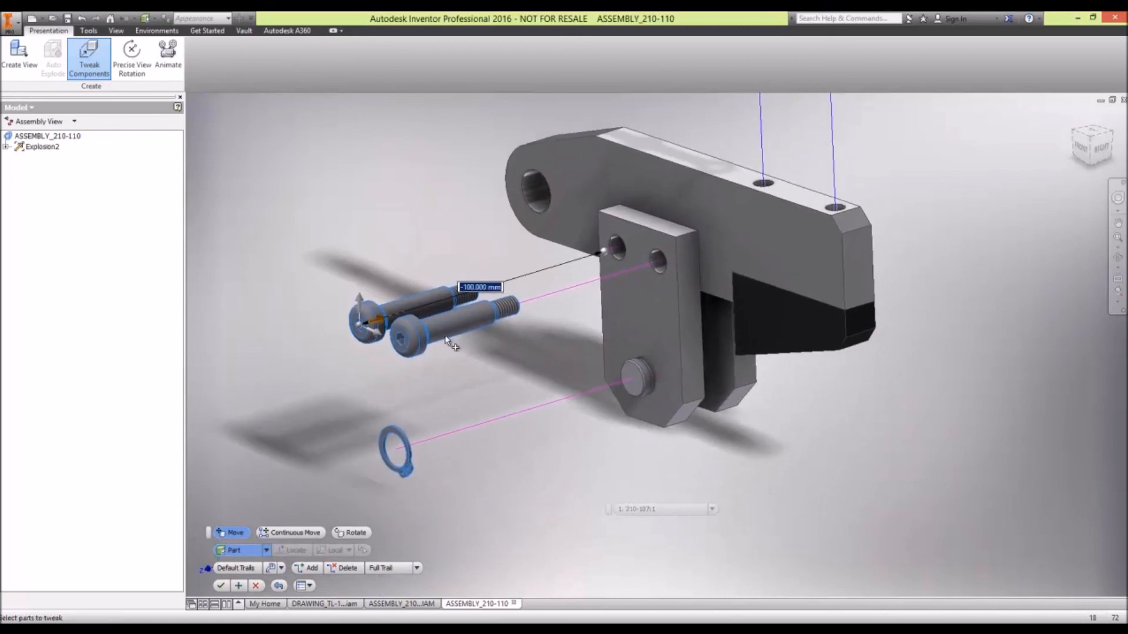
pyautogui.click(245, 585)
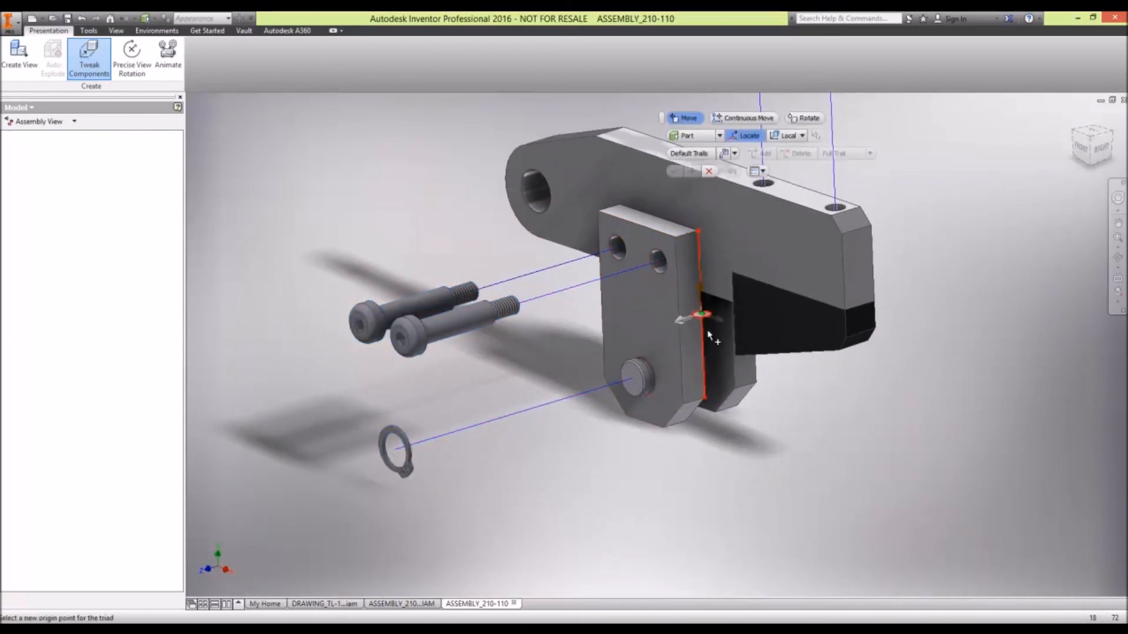
# - Tweak the pin 50 mm out of the front side plate toward the removed retaining ring and apply the move
pyautogui.click(639, 383)
pyautogui.moveTo(617, 391); pyautogui.dragTo(488, 444)
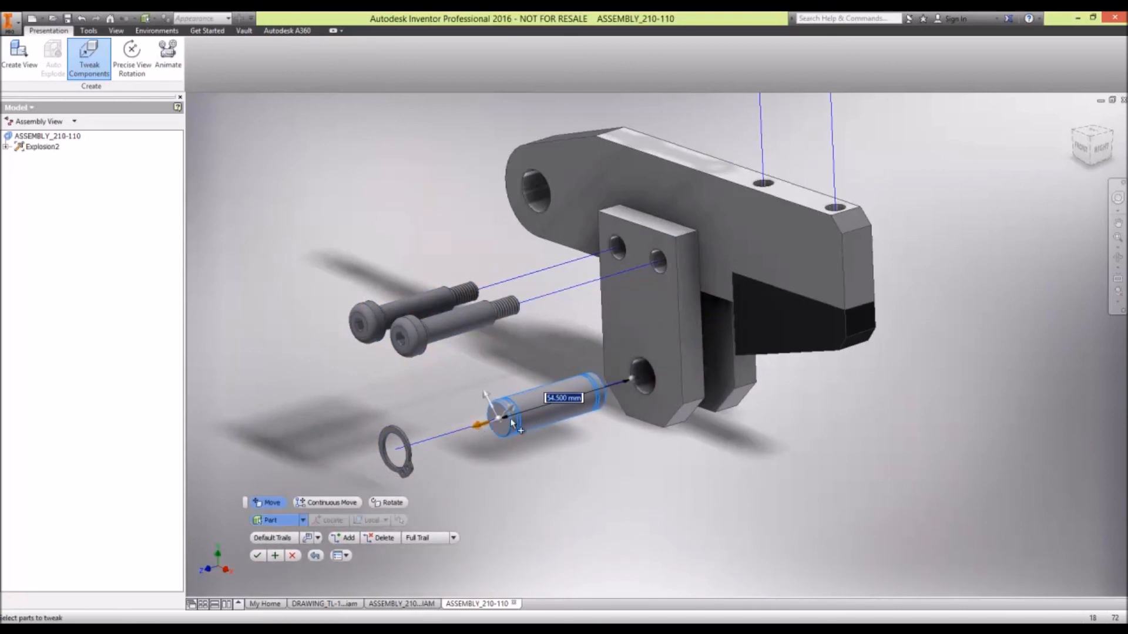
pyautogui.write('50')
pyautogui.press('Return')
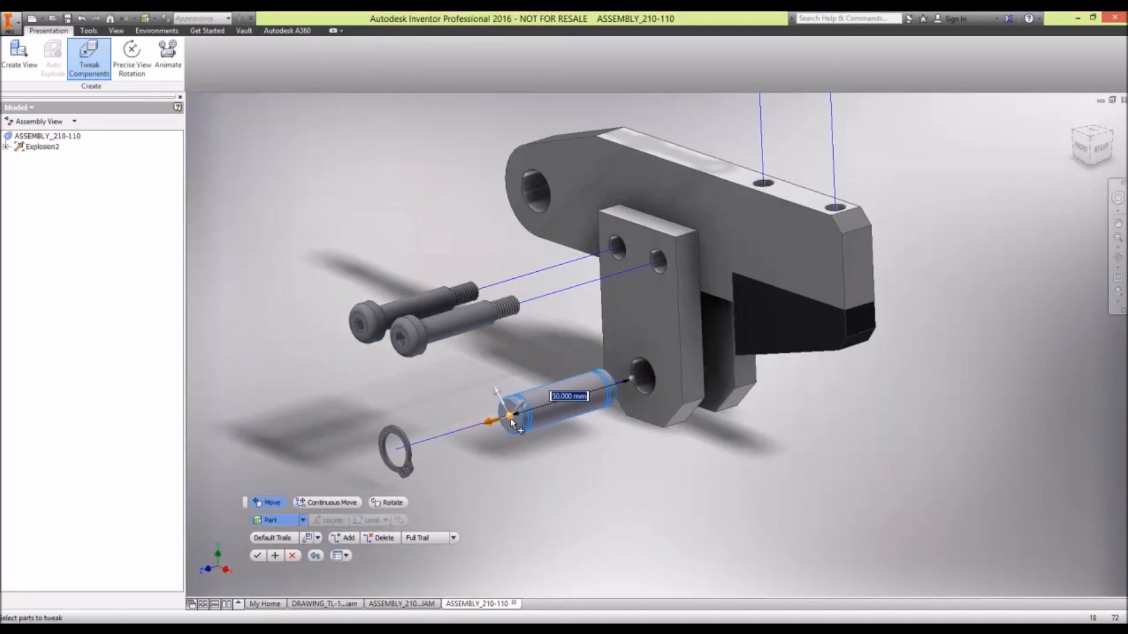
pyautogui.click(274, 556)
# - Tweak the two hex nuts on the rear side plate outward along the bolt axis by -75 mm and apply it
pyautogui.keyDown('shift'); pyautogui.moveTo(780, 289); pyautogui.dragTo(543, 392, button='middle'); pyautogui.keyUp('shift')
pyautogui.click(567, 373)
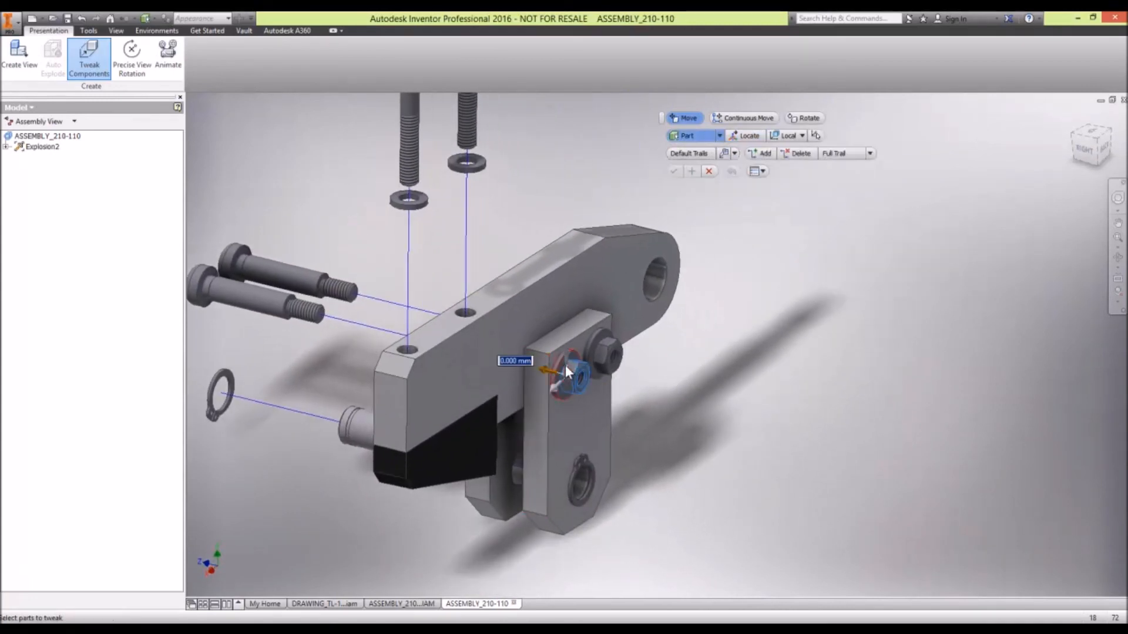
pyautogui.moveTo(541, 370); pyautogui.dragTo(707, 406)
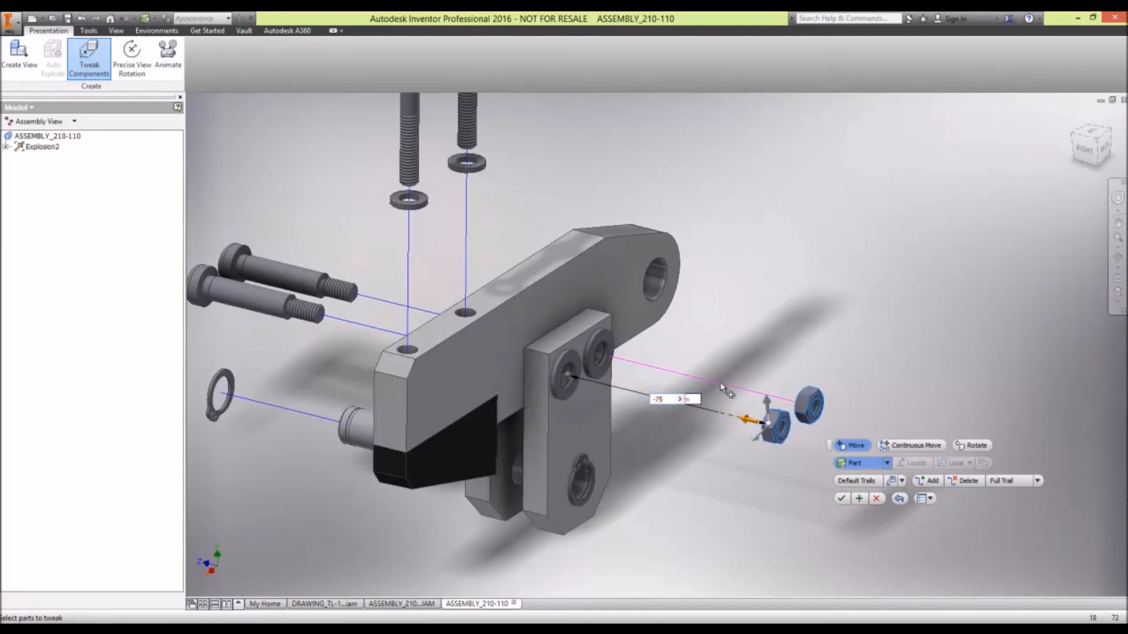
pyautogui.click(858, 498)
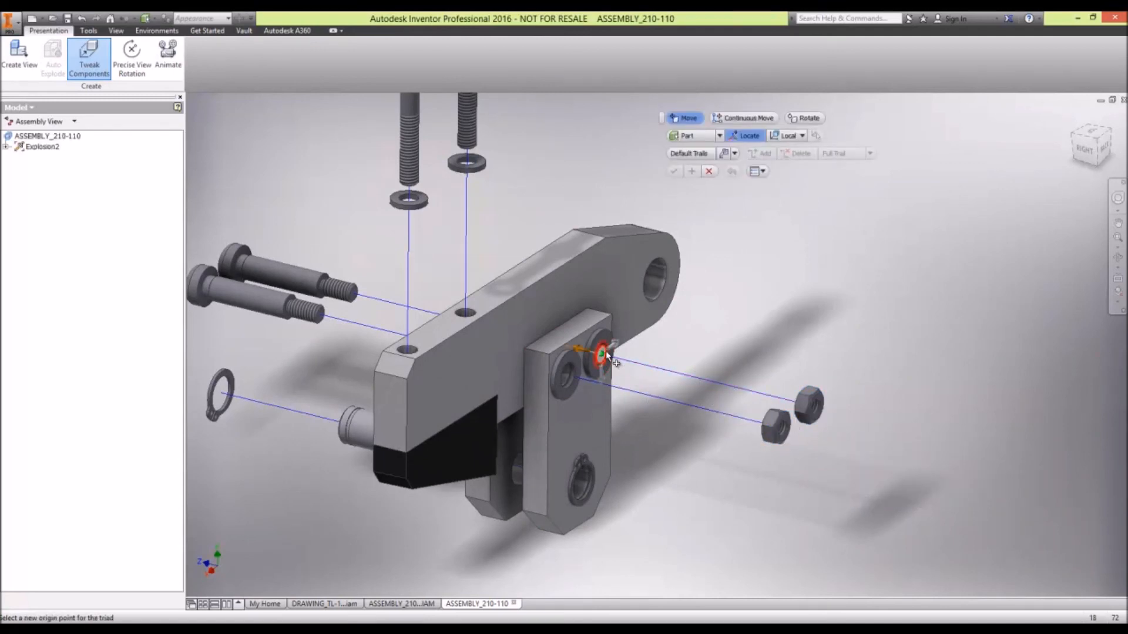
# - Tweak the two washers on the rear side plate toward the nuts by -35 mm and apply the move
pyautogui.click(569, 359)
pyautogui.moveTo(582, 355); pyautogui.dragTo(689, 381)
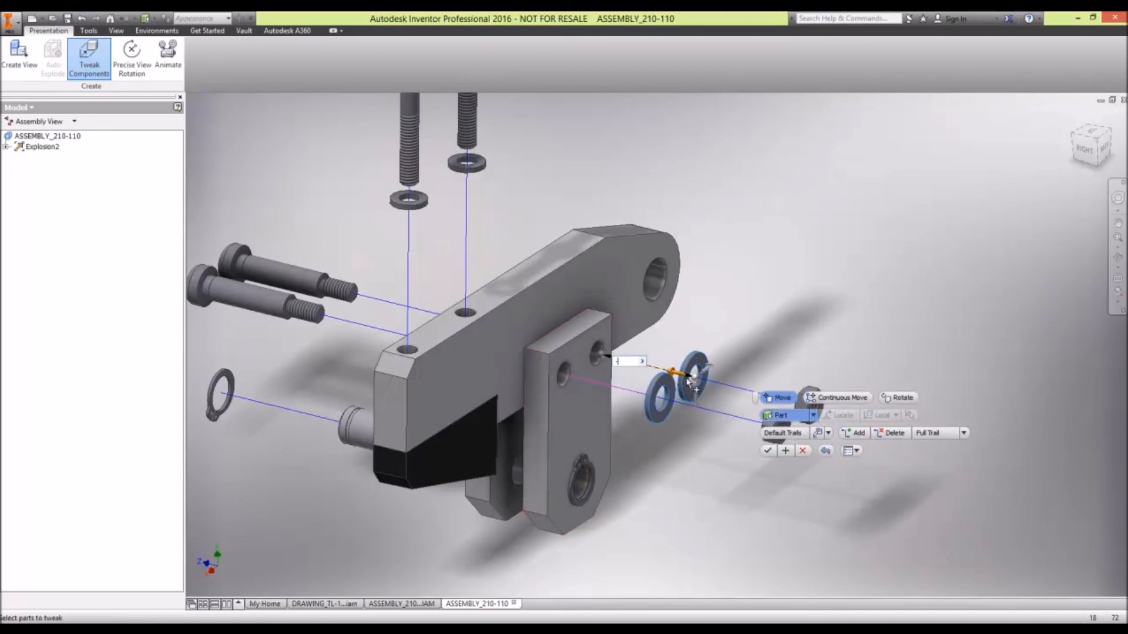
pyautogui.write('-35')
pyautogui.press('Return')
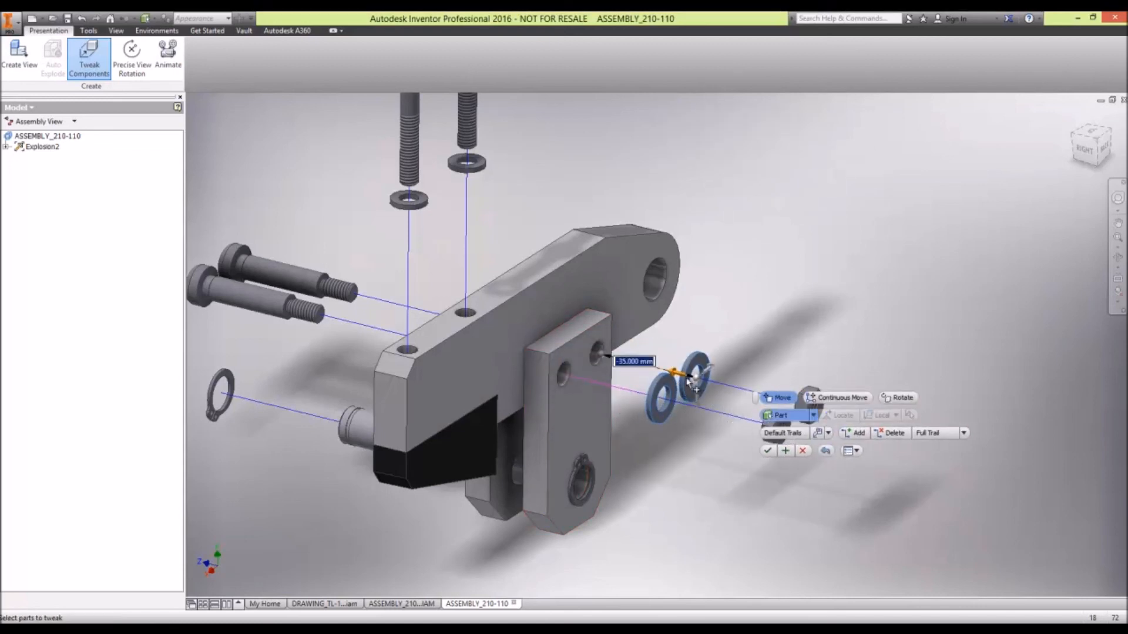
pyautogui.click(784, 451)
# - Tweak the retaining ring at the rear side plate's lower hole 40 mm outward and apply the move
pyautogui.moveTo(607, 477); pyautogui.dragTo(718, 506)
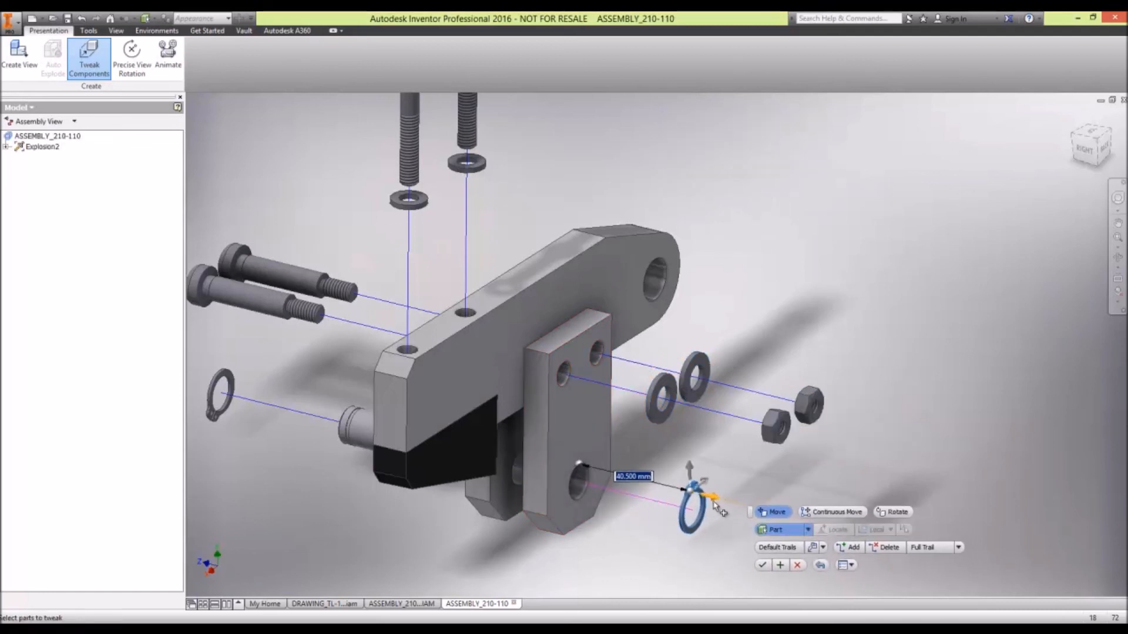
pyautogui.press('Return')
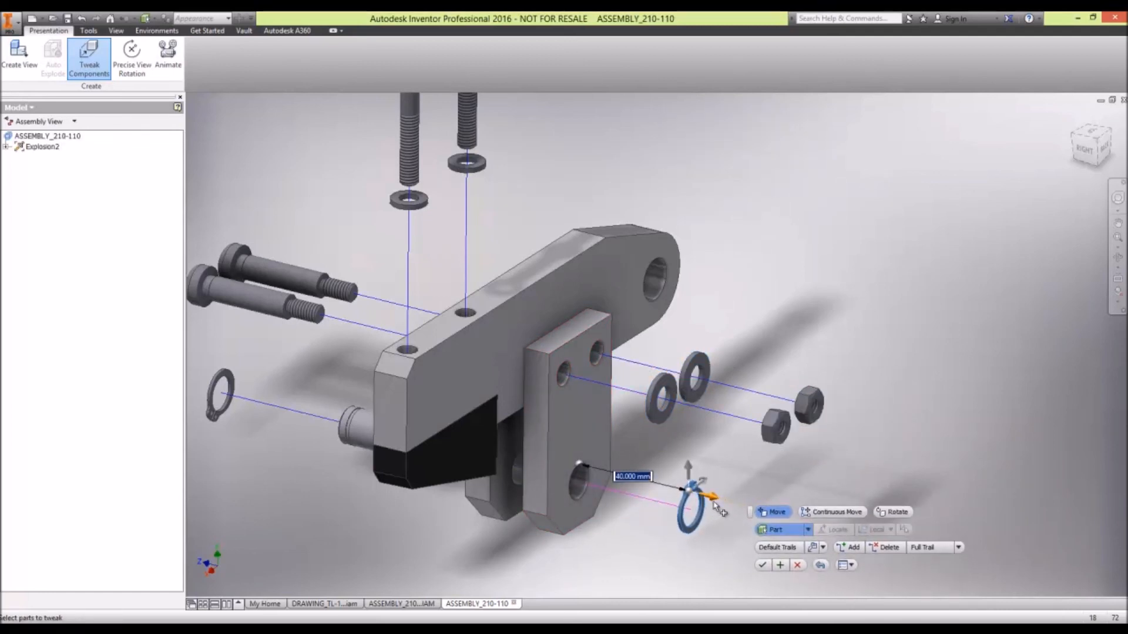
pyautogui.click(785, 567)
# - Tweak the rear side plate 18 mm away from the arm toward its washers and apply the move
pyautogui.click(600, 446)
pyautogui.moveTo(601, 435); pyautogui.dragTo(651, 452)
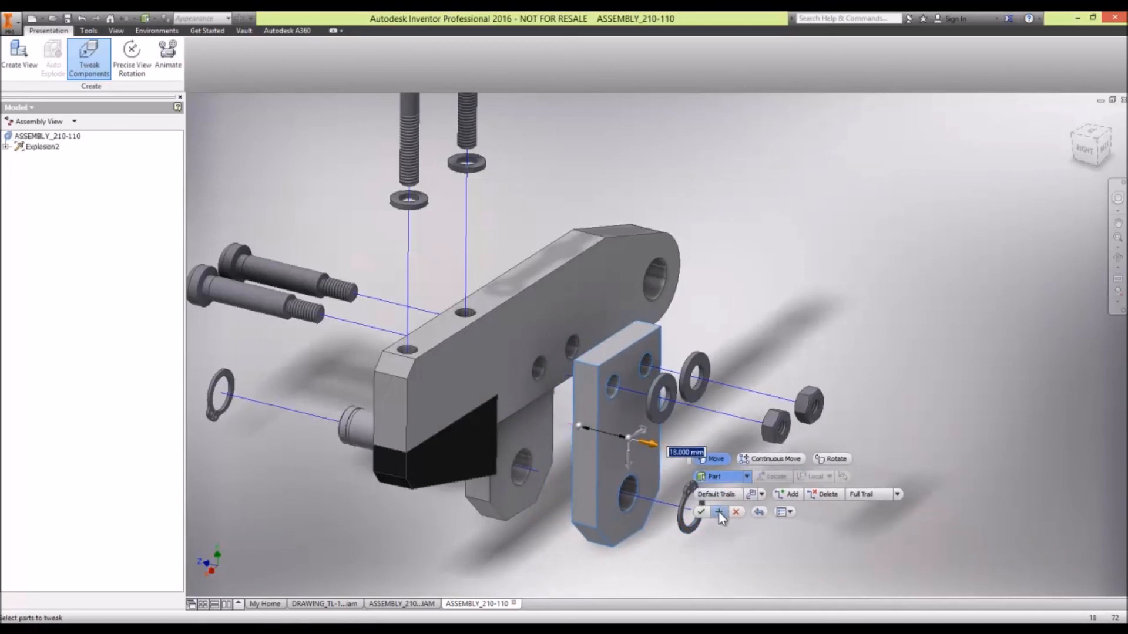
pyautogui.click(772, 476)
# - Tweak the front side plate 10 mm away from the arm toward the shoulder screws, apply the move and finish tweaking
pyautogui.scroll(4, 672, 455)
pyautogui.scroll(-5, 672, 455)
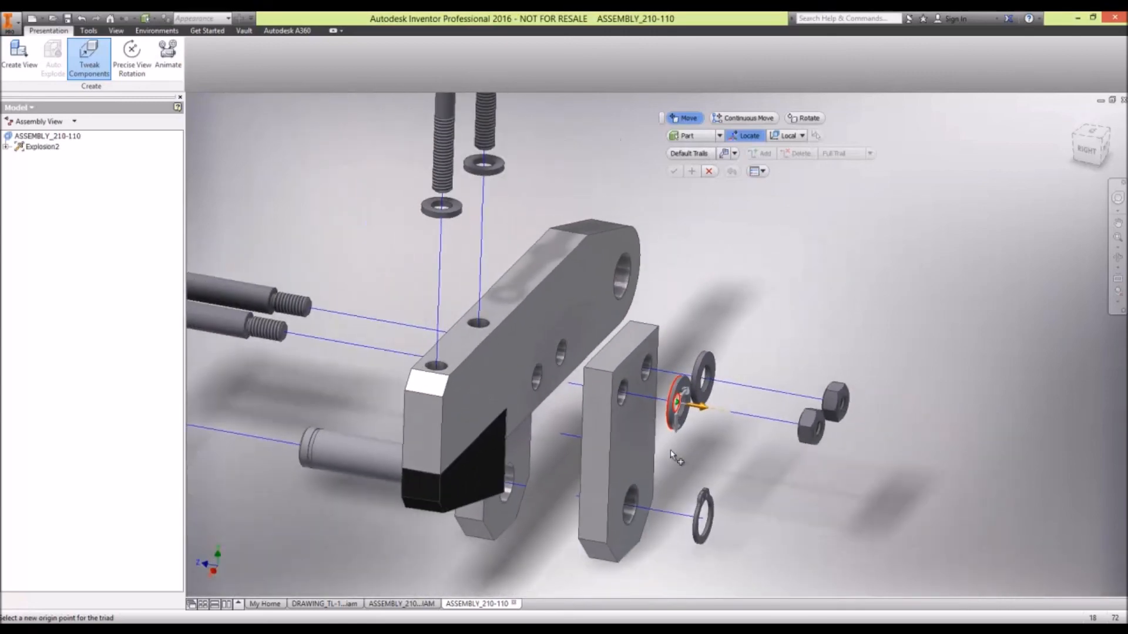
pyautogui.keyDown('shift'); pyautogui.moveTo(643, 456); pyautogui.dragTo(593, 405, button='middle'); pyautogui.keyUp('shift')
pyautogui.scroll(3, 626, 454)
pyautogui.scroll(-3, 622, 454)
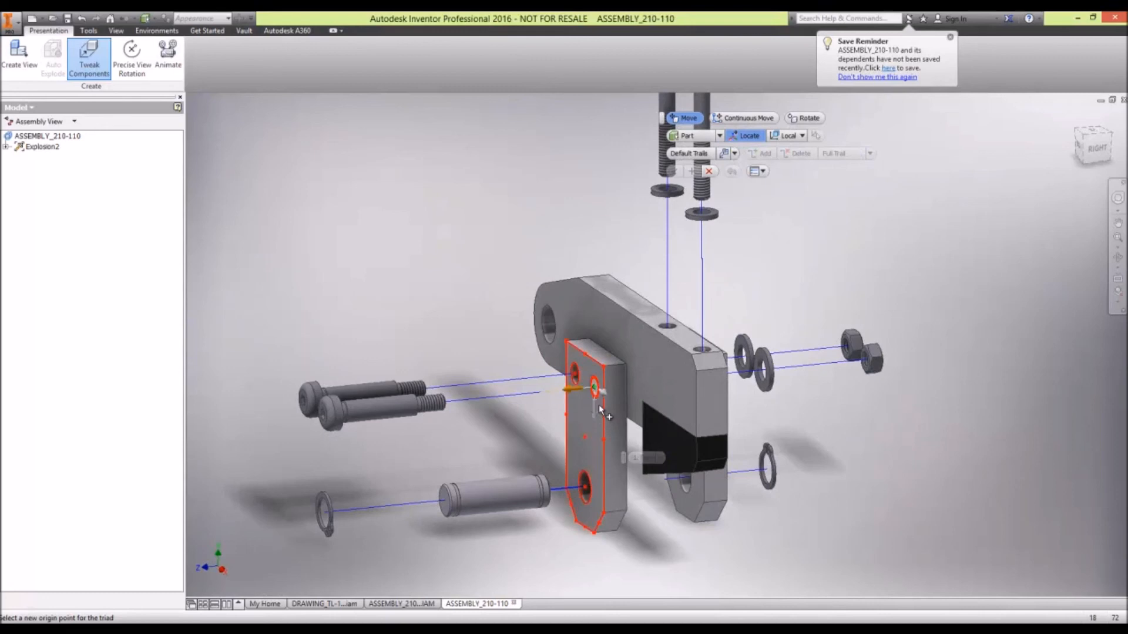
pyautogui.click(598, 404)
pyautogui.moveTo(575, 389)
pyautogui.mouseDown()
pyautogui.moveTo(540, 395)
pyautogui.moveTo(552, 391)
pyautogui.mouseUp()
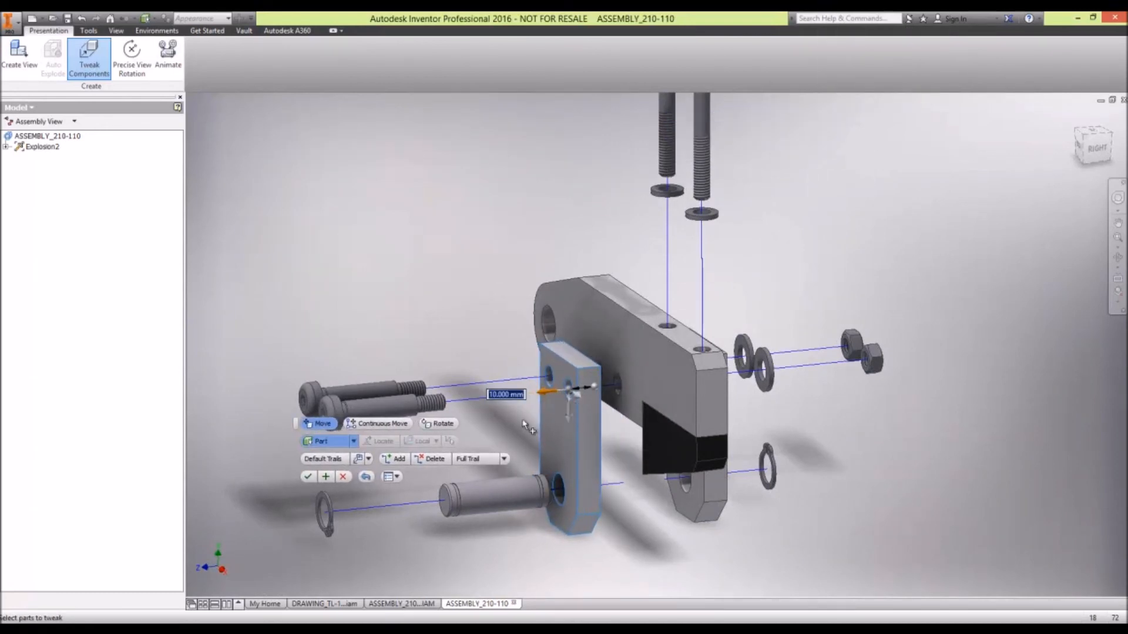
pyautogui.click(330, 475)
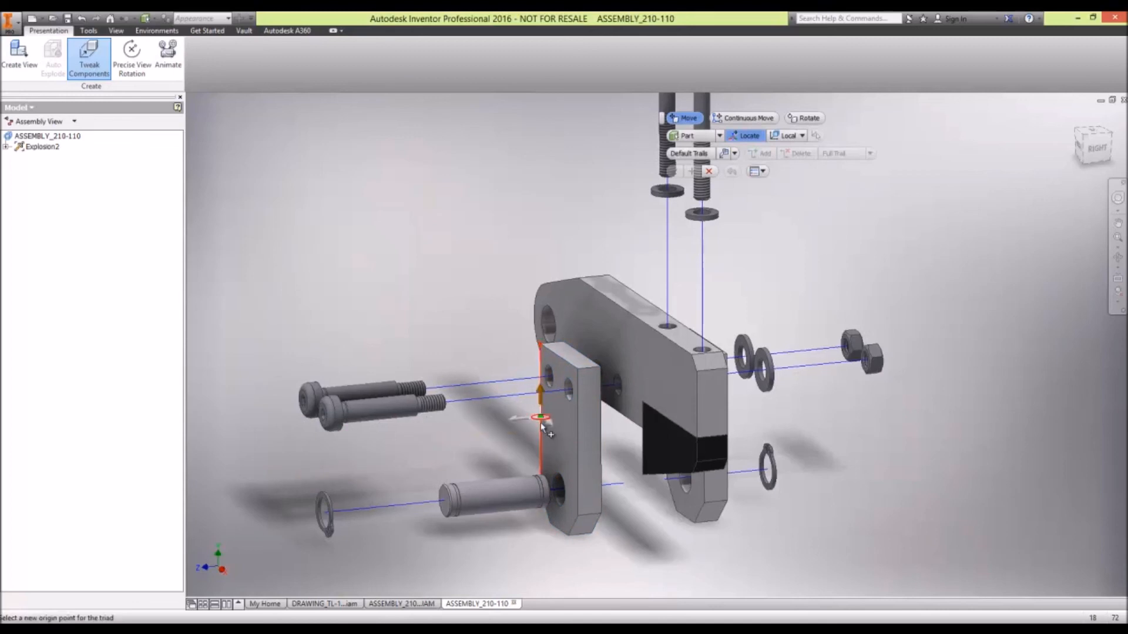
pyautogui.scroll(3, 559, 430)
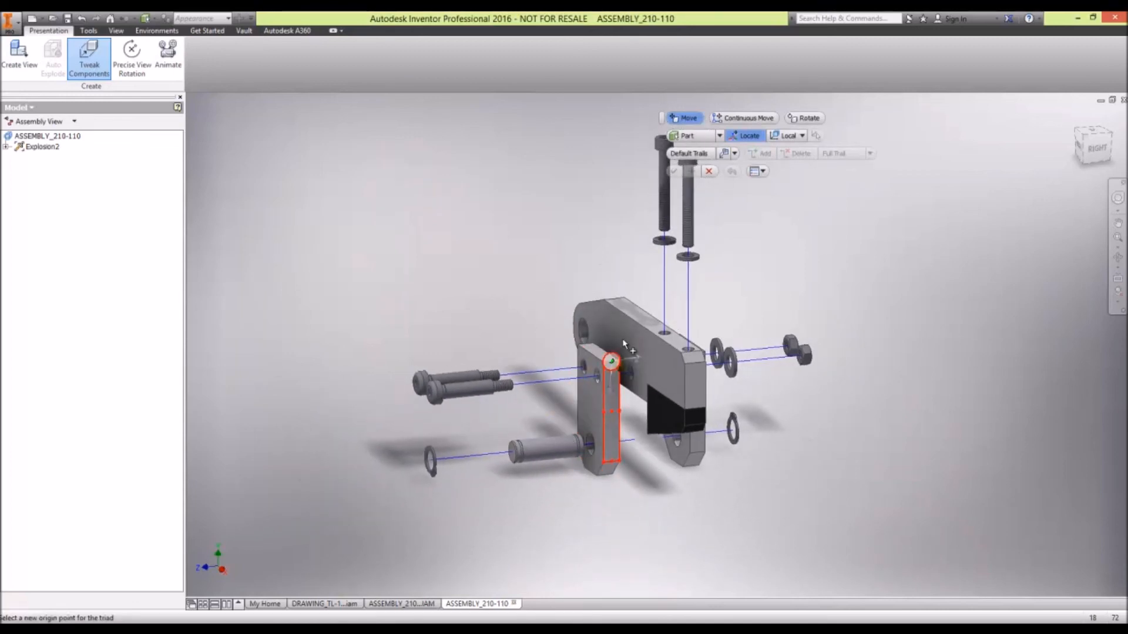
pyautogui.click(709, 172)
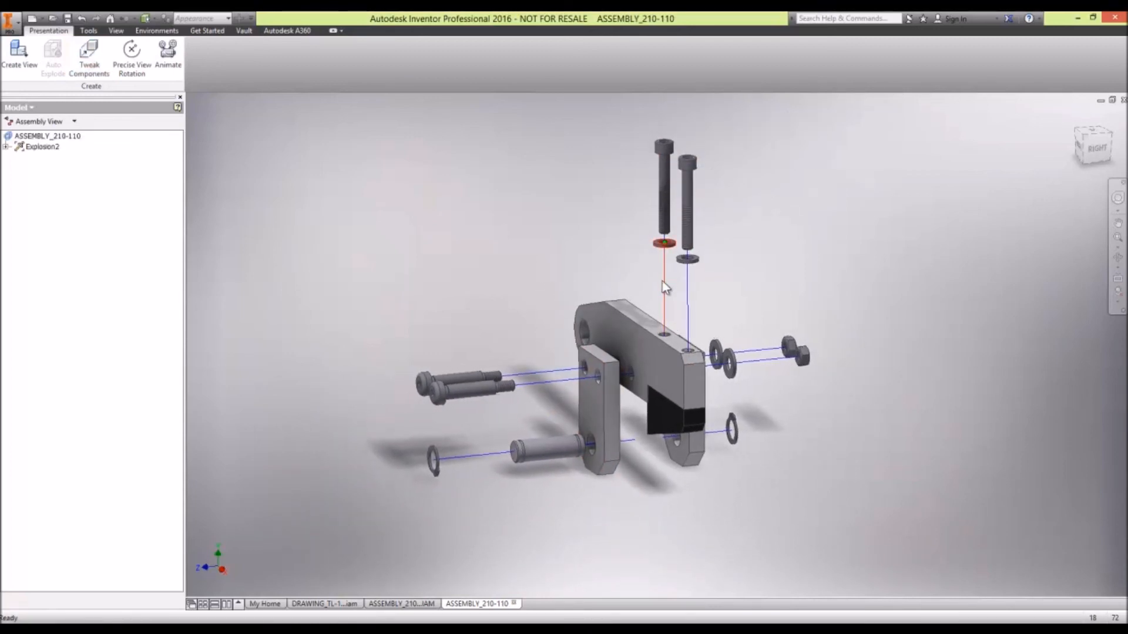
# - Play the exploded view's animation of the tweaked components and close the animation
pyautogui.scroll(-3, 661, 292)
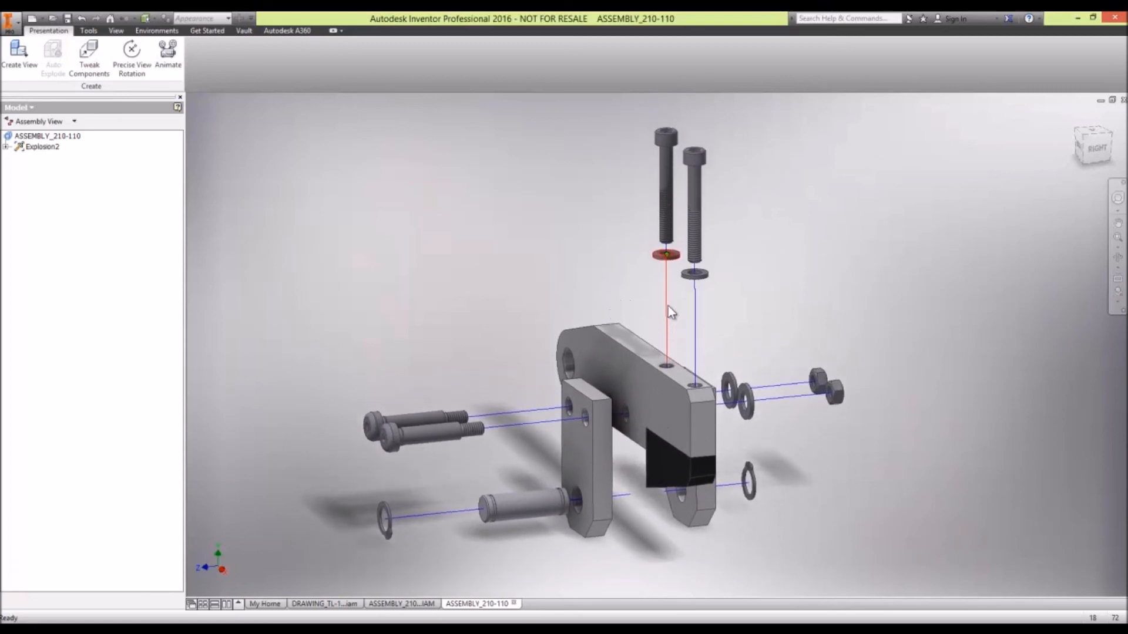
pyautogui.moveTo(668, 305)
pyautogui.click(167, 52)
pyautogui.click(376, 135)
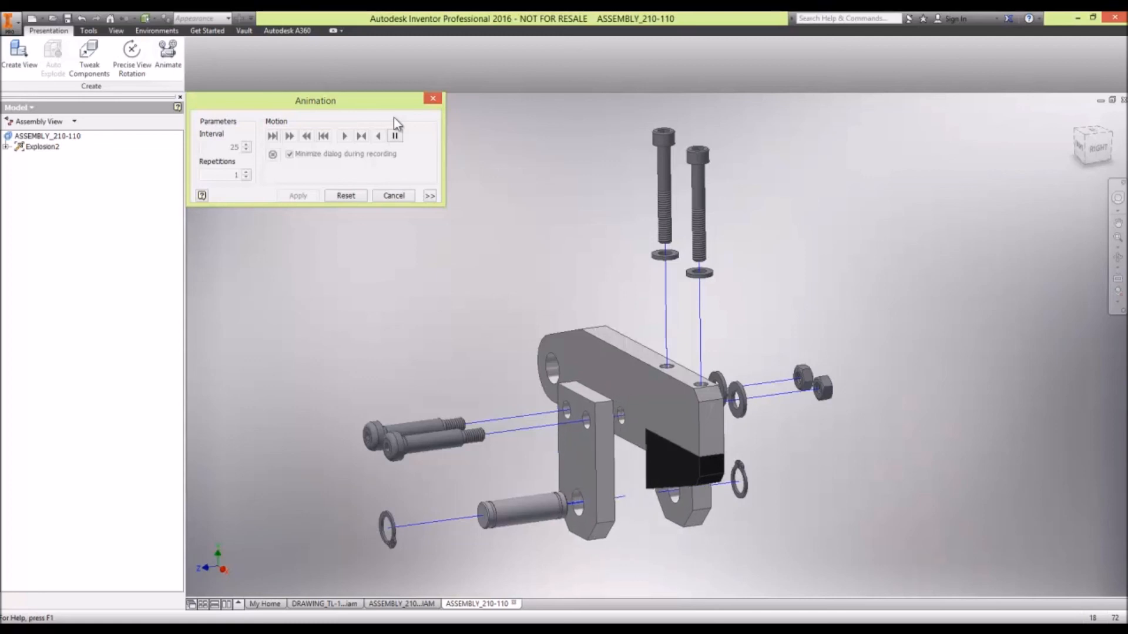
pyautogui.click(408, 195)
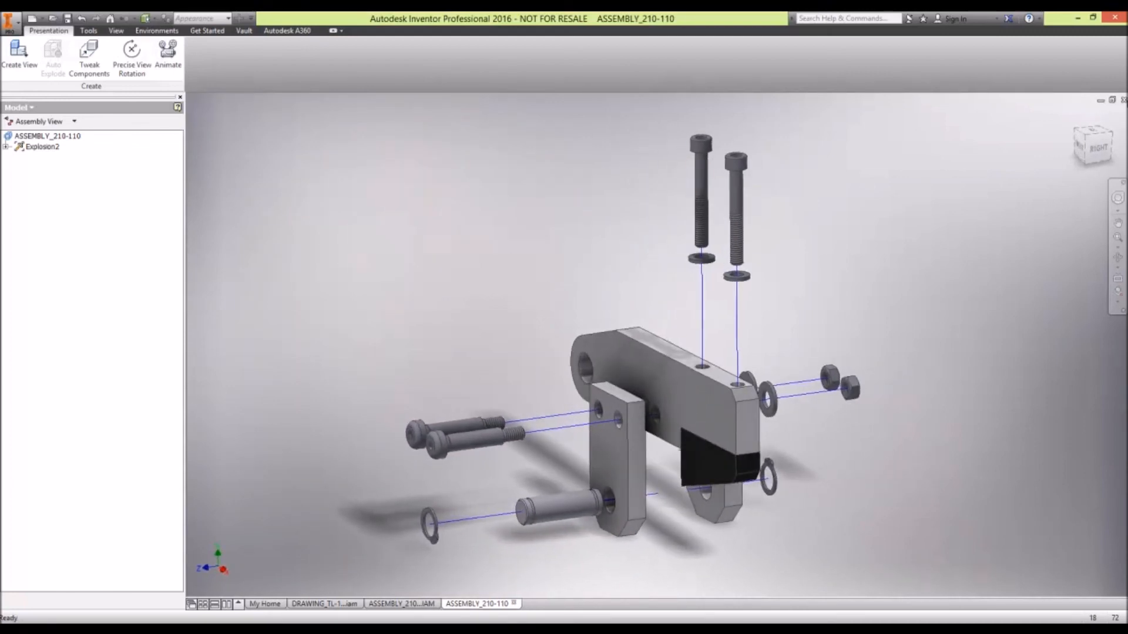
# - Close the ASSEMBLY_210-110 presentation with the exploded view
pyautogui.click(1122, 100)
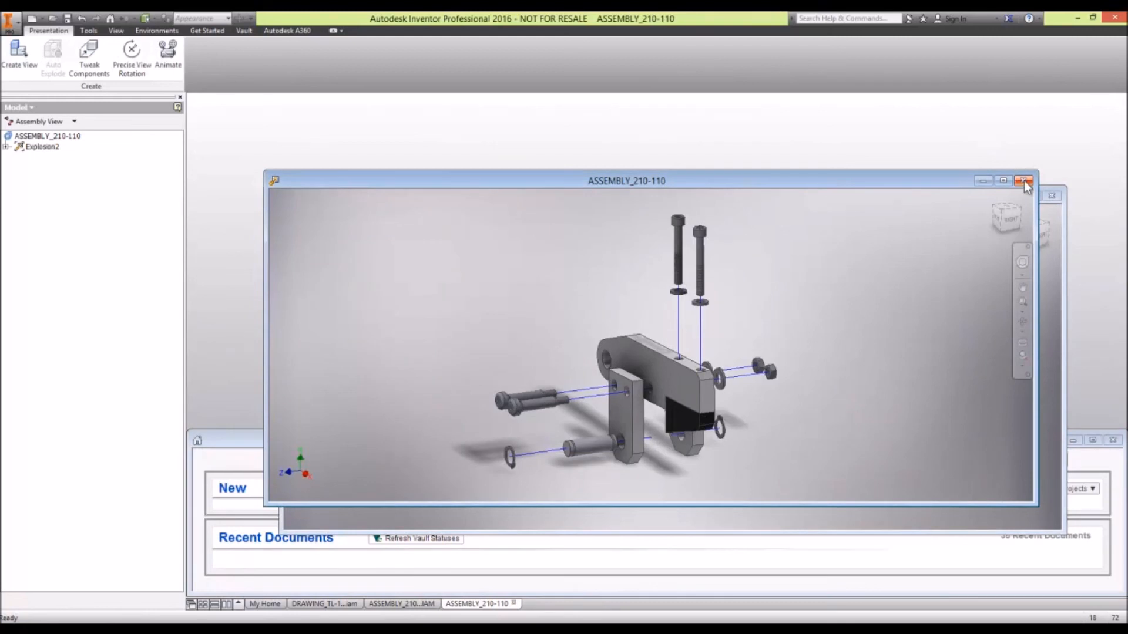
pyautogui.click(1024, 181)
pyautogui.click(530, 347)
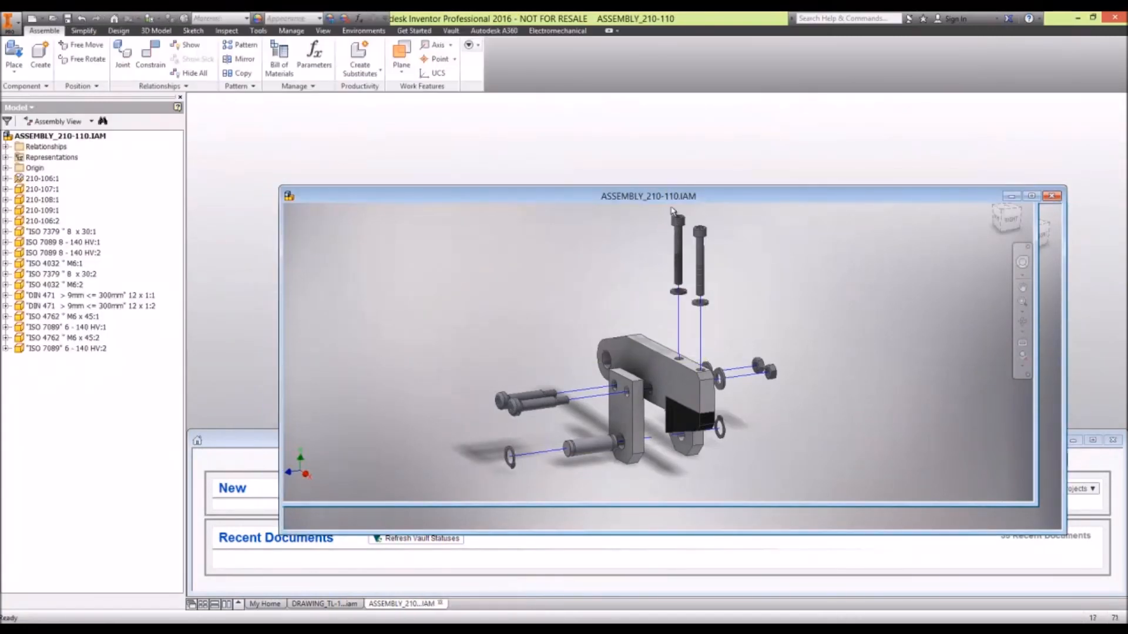
# - Close ASSEMBLY_210-110.IAM and check it in to the vault, agreeing to delete the working copies
pyautogui.click(1050, 197)
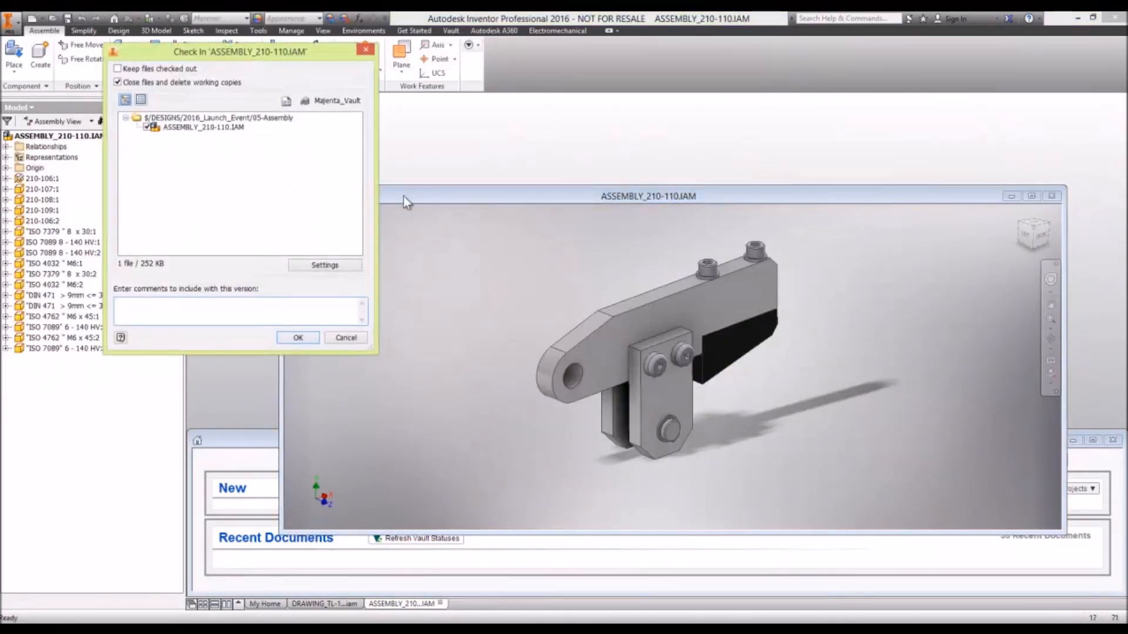
pyautogui.click(288, 340)
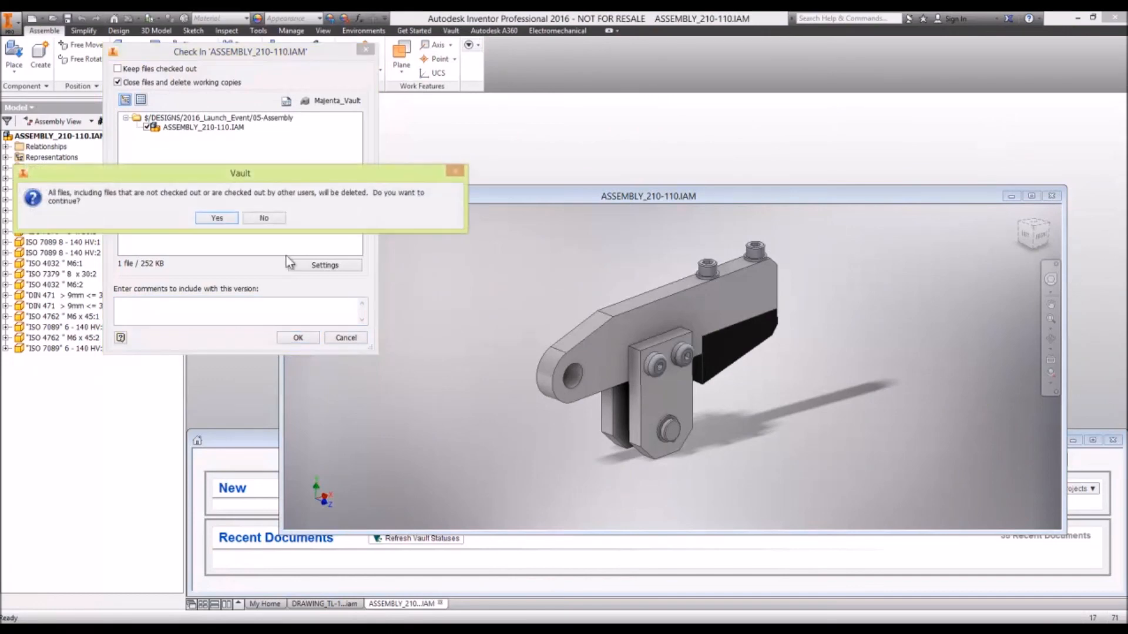
pyautogui.click(232, 218)
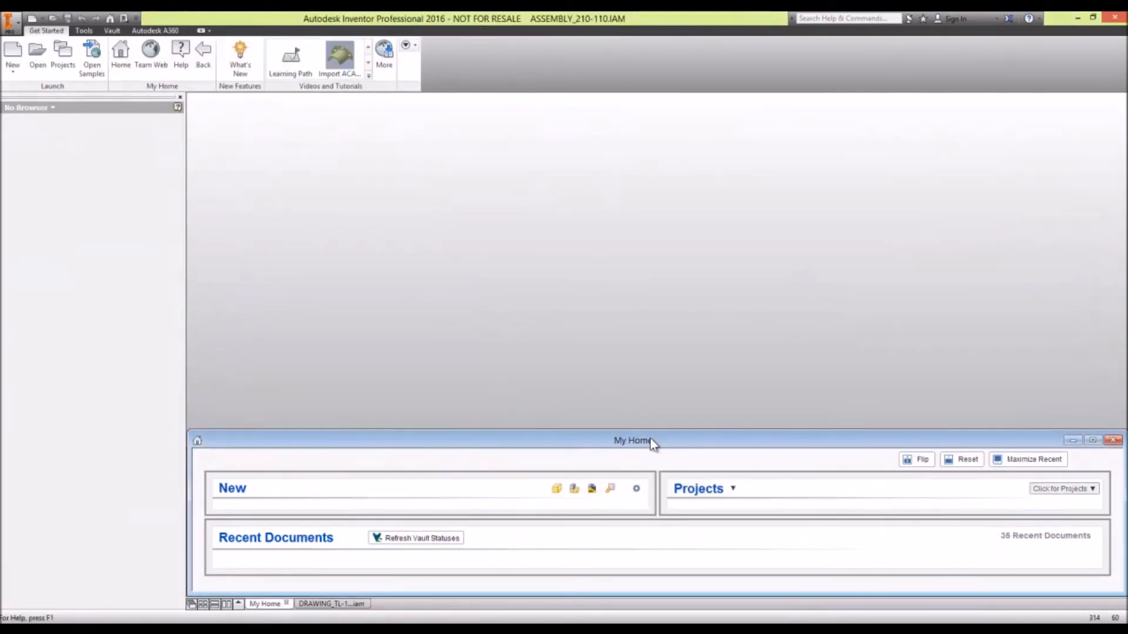
# - Switch to the PowerPoint slide show and advance to the Drawing Enhancements slide about drawing view creation
pyautogui.hotkey('alt', 'Tab')
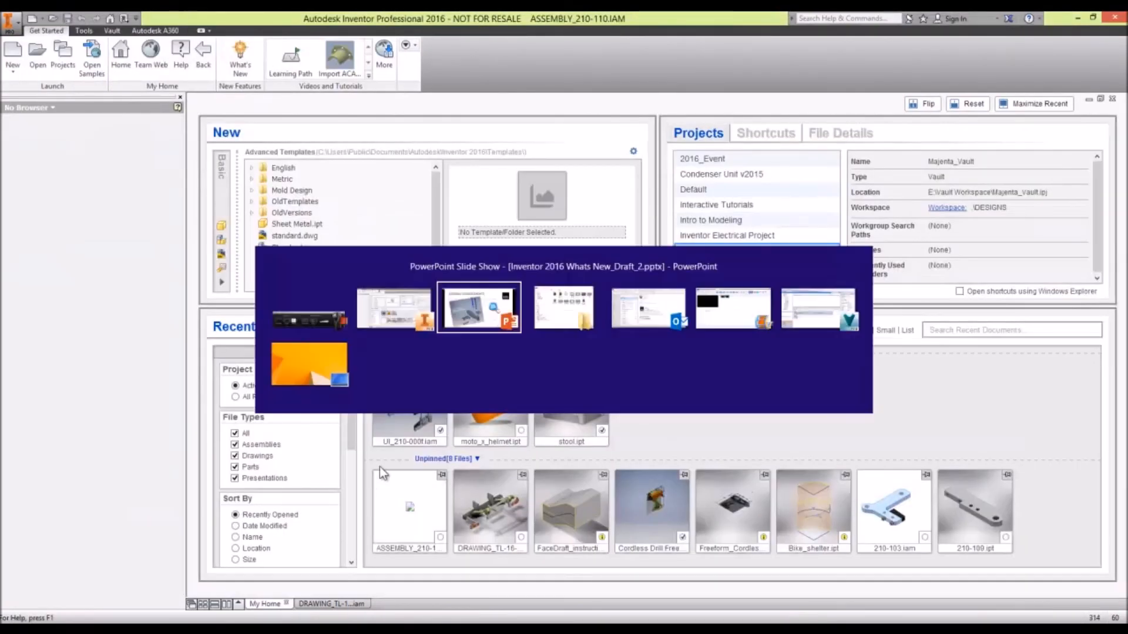
pyautogui.press('Right')
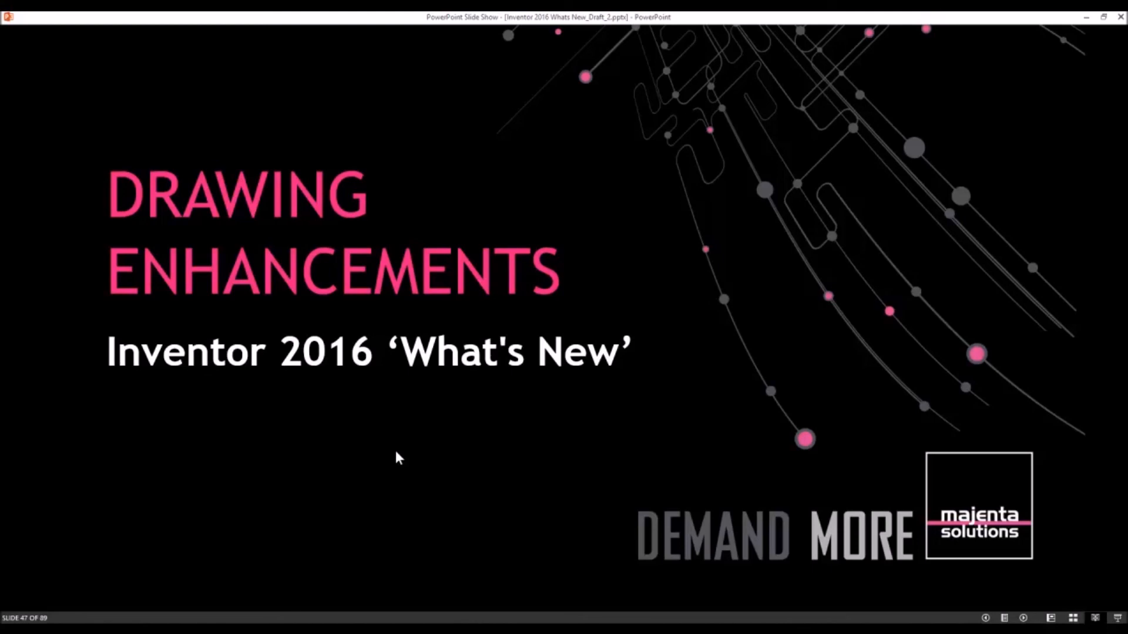
pyautogui.click(396, 452)
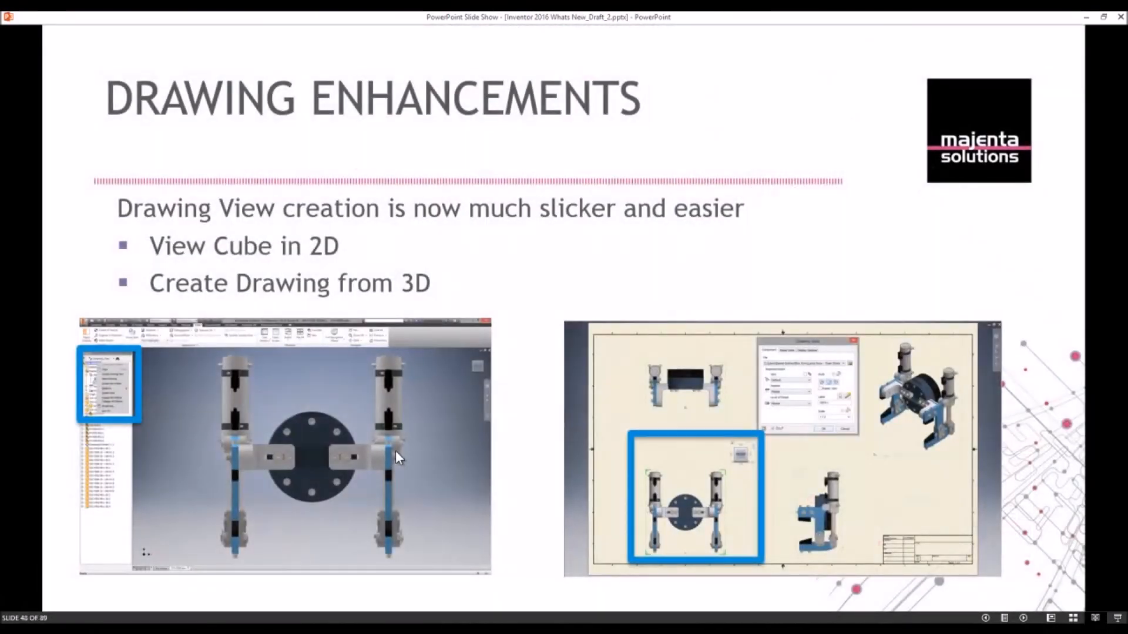
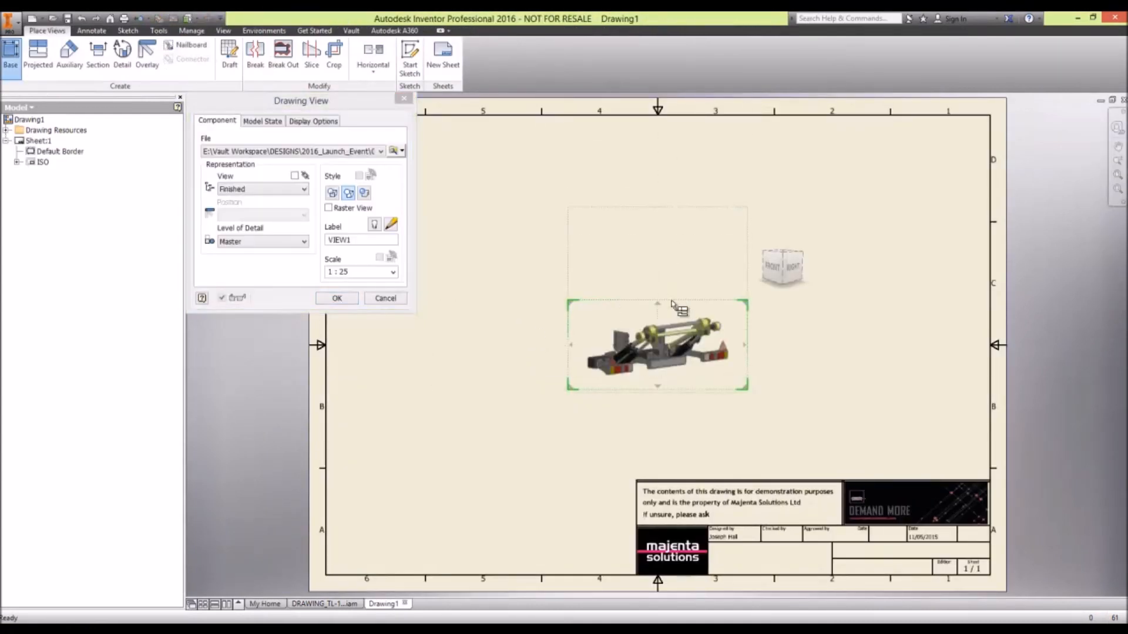
# - Position the base view in the lower-left of the sheet in Right orientation and place projected side, top and isometric views
pyautogui.moveTo(684, 344)
pyautogui.mouseDown()
pyautogui.moveTo(545, 342)
pyautogui.moveTo(620, 336)
pyautogui.moveTo(550, 386)
pyautogui.moveTo(488, 380)
pyautogui.moveTo(507, 379)
pyautogui.mouseUp()
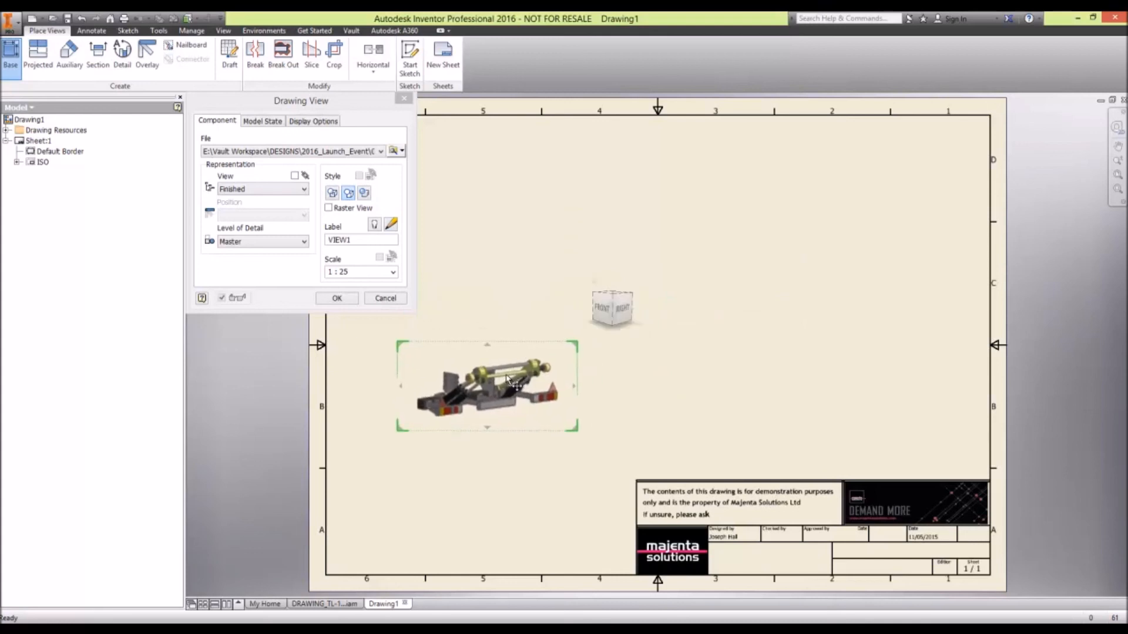
pyautogui.click(623, 314)
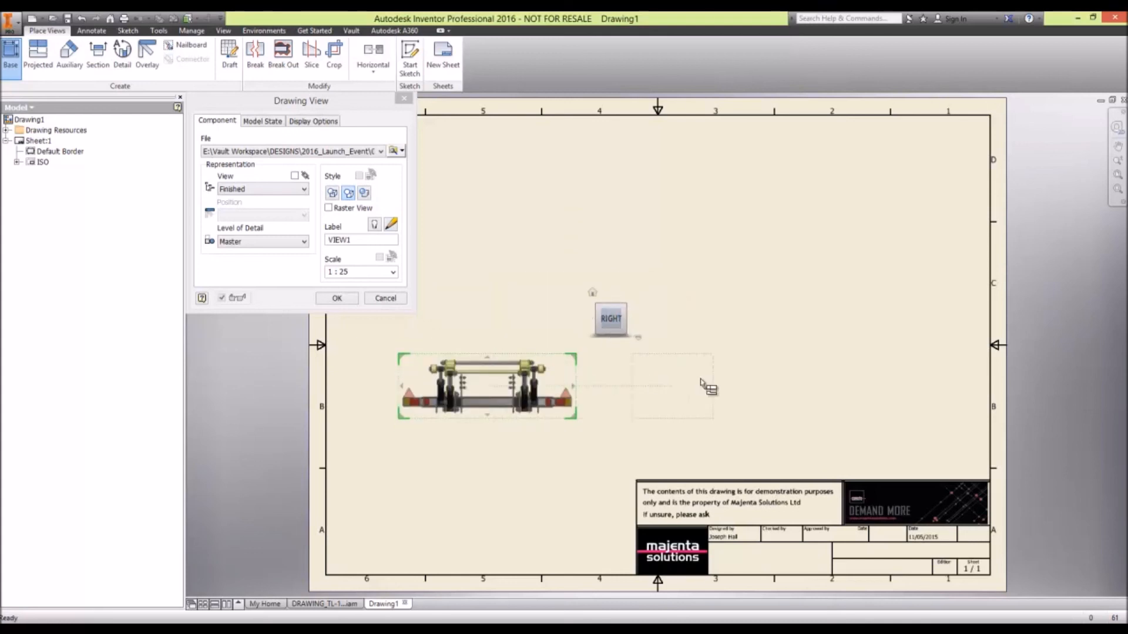
pyautogui.click(808, 387)
pyautogui.click(529, 217)
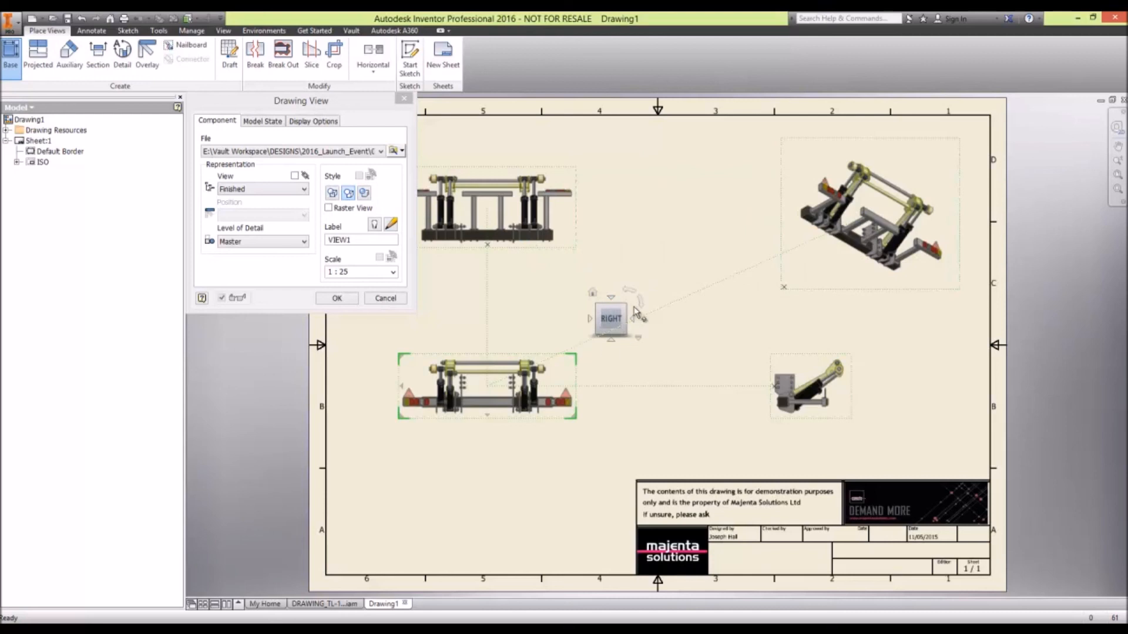
# - Rotate the base view's orientation through Front and Left and back round to Right
pyautogui.click(590, 320)
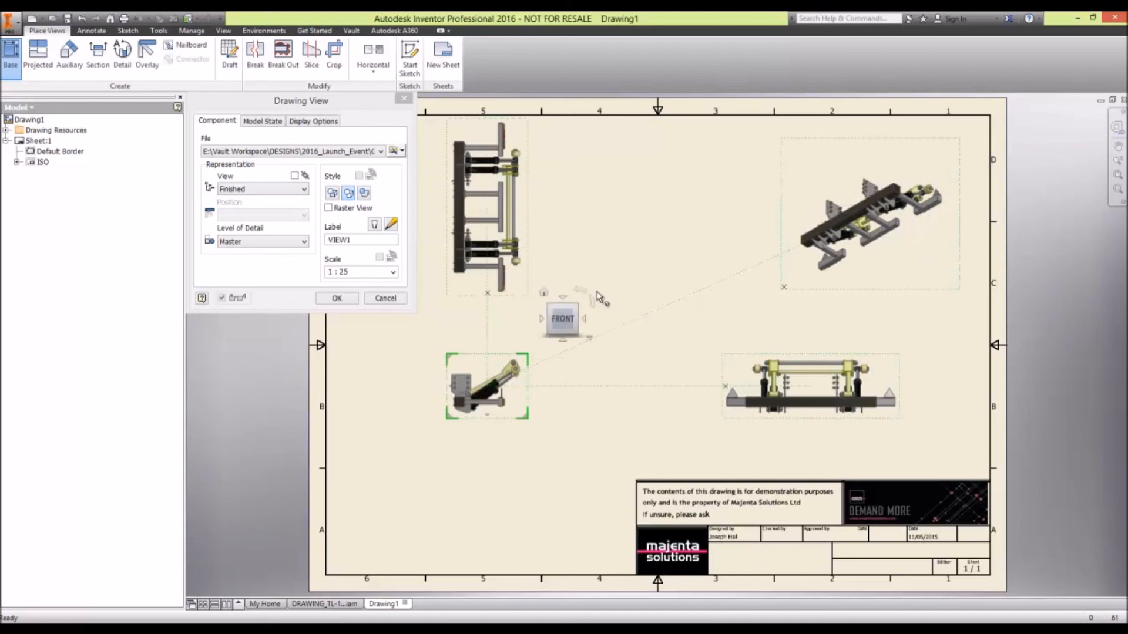
pyautogui.click(542, 318)
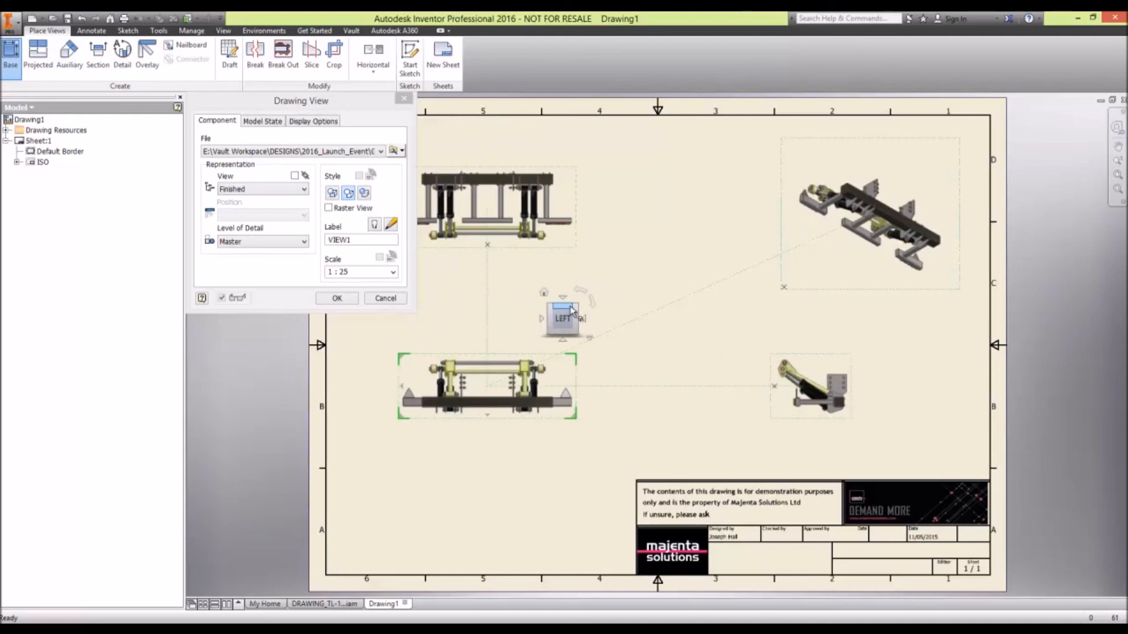
pyautogui.click(542, 319)
pyautogui.click(541, 319)
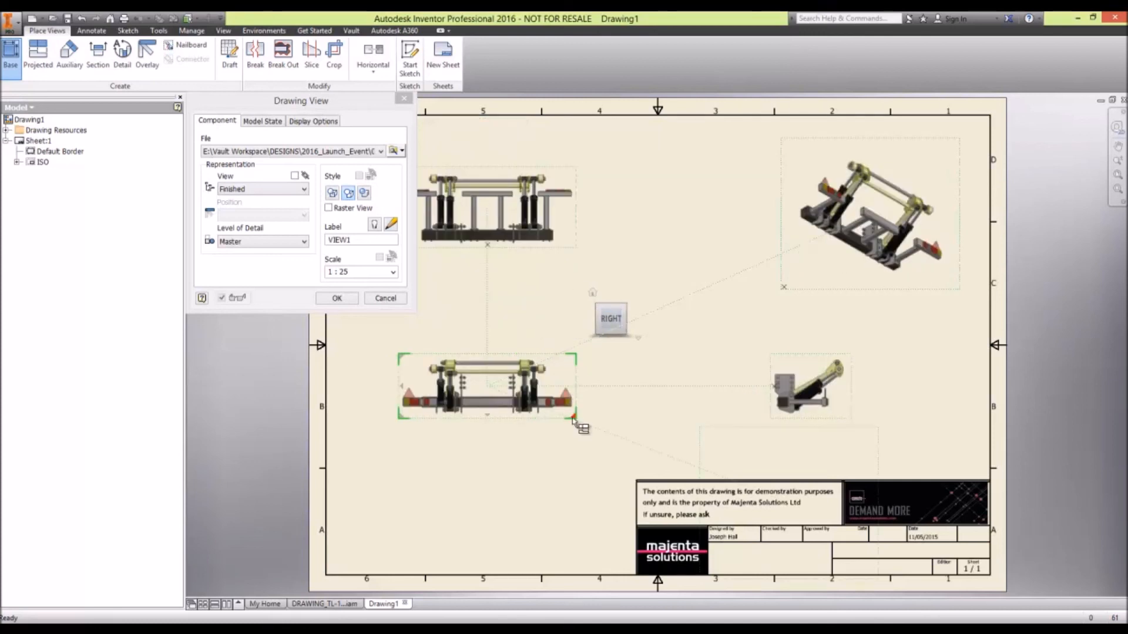
# - Enlarge the base view to scale 1 : 17, shift it slightly down and across the sheet, and create all four views
pyautogui.moveTo(579, 424)
pyautogui.mouseDown()
pyautogui.moveTo(617, 454)
pyautogui.moveTo(608, 443)
pyautogui.mouseUp()
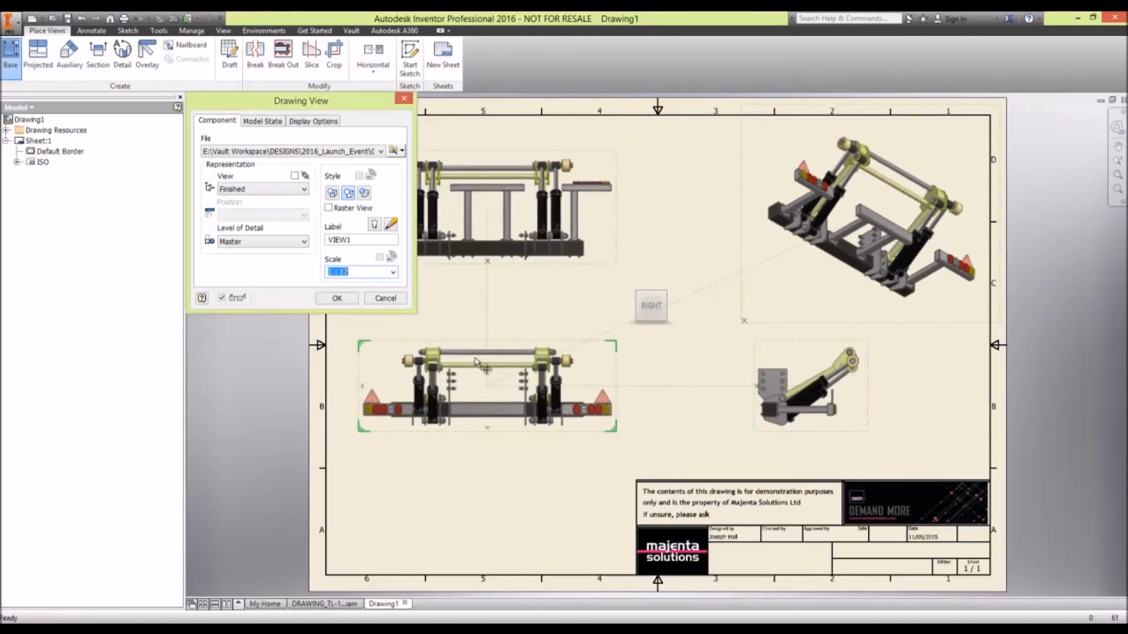
pyautogui.moveTo(478, 389); pyautogui.dragTo(492, 404)
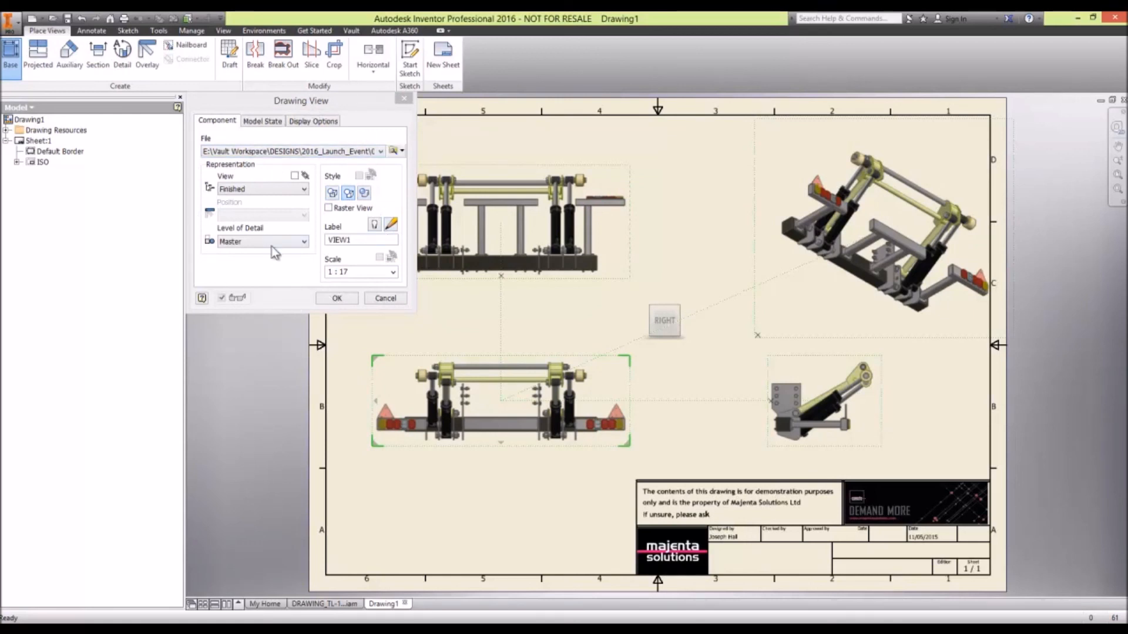
pyautogui.moveTo(657, 298)
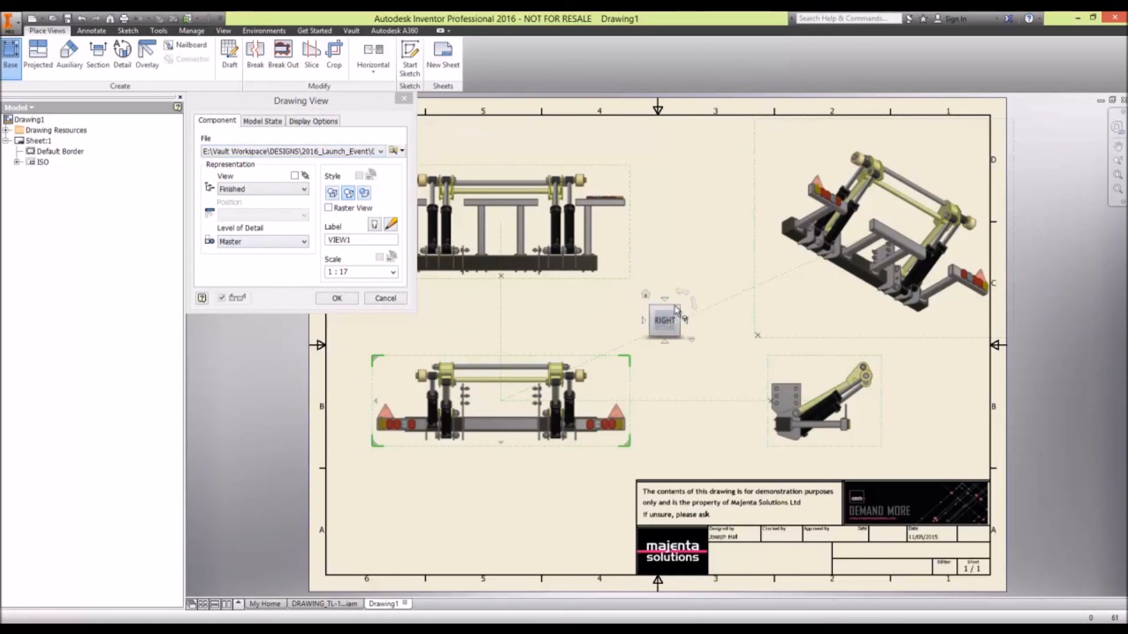
pyautogui.click(346, 299)
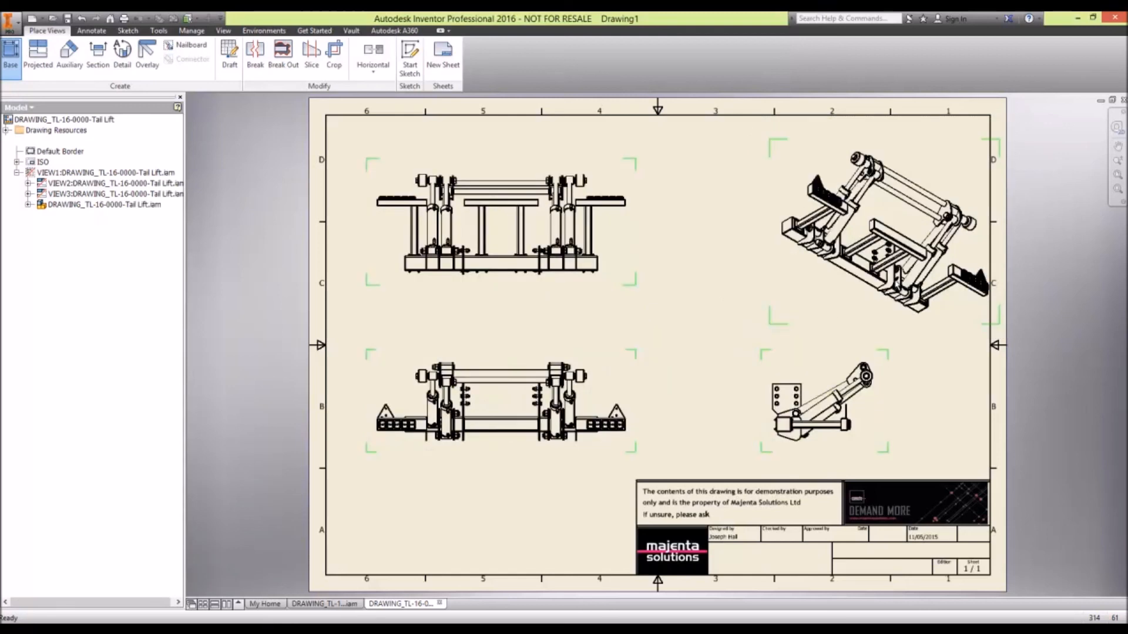
# - Edit the isometric view: orbit it to a new orientation, switch it to perspective, move it inward and enlarge it to scale 0.08
pyautogui.doubleClick(802, 278)
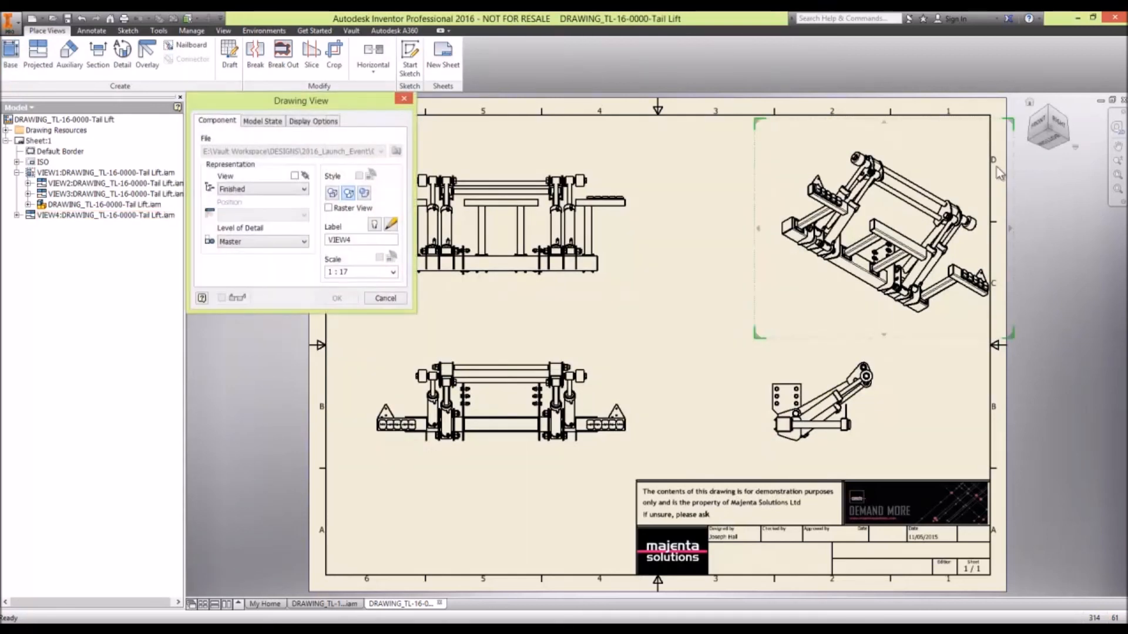
pyautogui.moveTo(1057, 120); pyautogui.dragTo(1051, 142)
pyautogui.rightClick(1050, 139)
pyautogui.click(1054, 171)
pyautogui.moveTo(778, 223); pyautogui.dragTo(724, 226)
pyautogui.moveTo(684, 353)
pyautogui.mouseDown()
pyautogui.moveTo(601, 402)
pyautogui.moveTo(621, 392)
pyautogui.mouseUp()
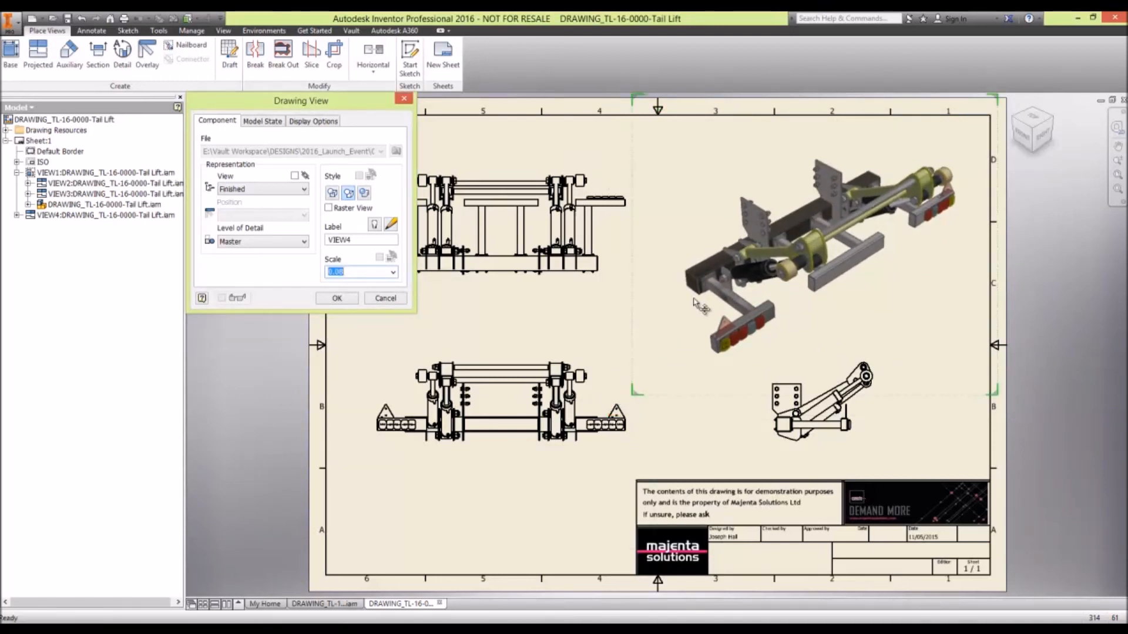
# - Turn the isometric view to face Right, then return it to its corner orientation
pyautogui.click(1041, 131)
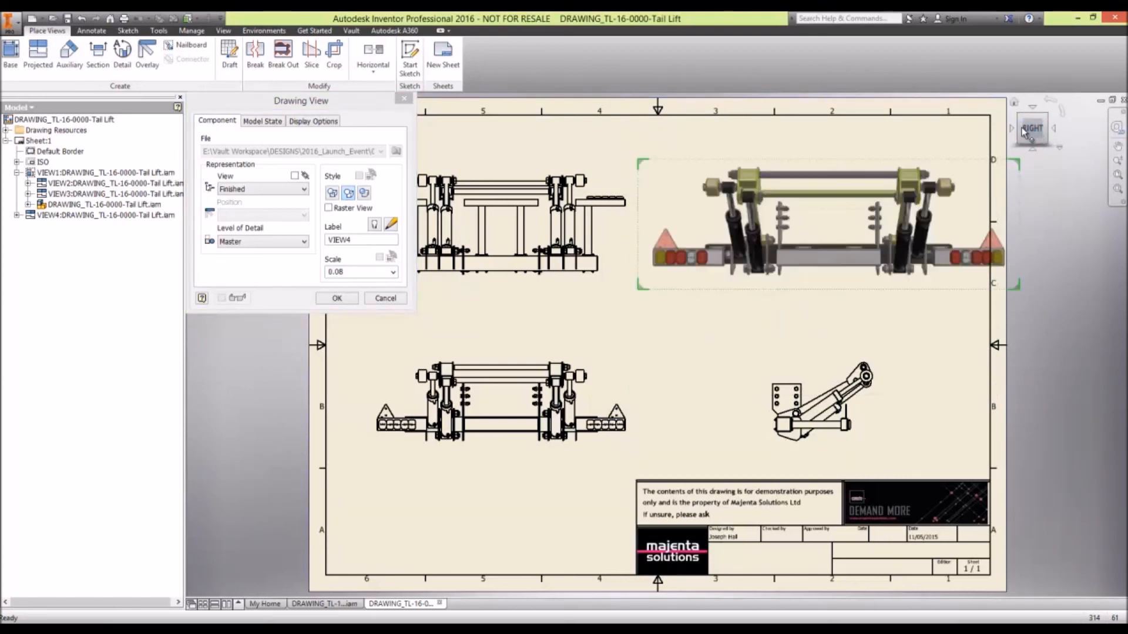
pyautogui.click(1022, 130)
pyautogui.click(1032, 118)
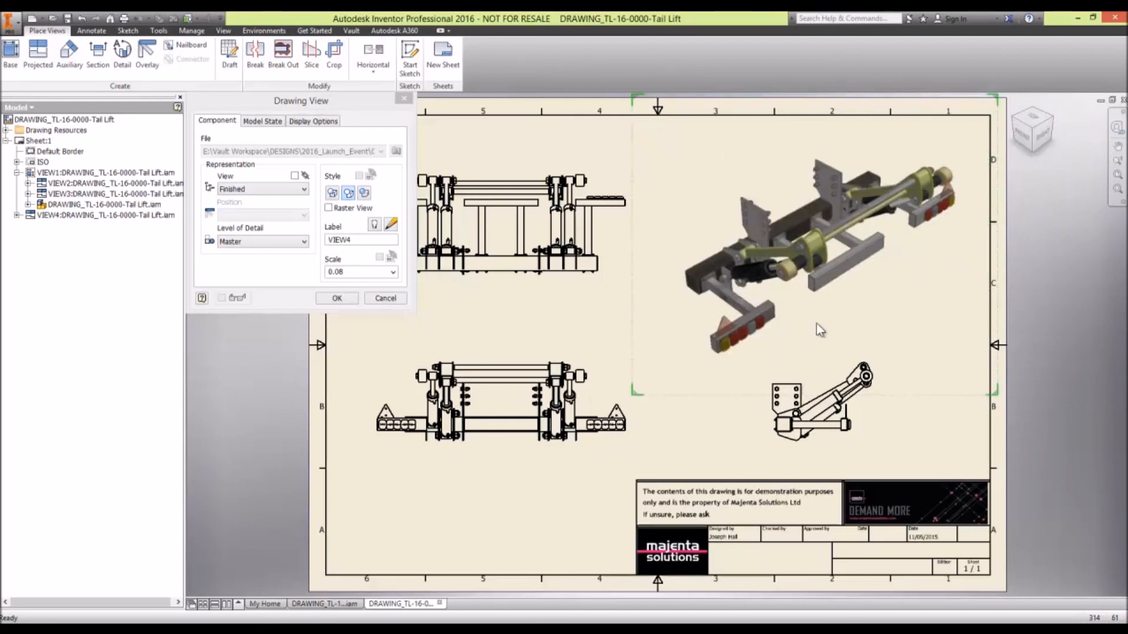
# - Define a custom perspective orientation for the isometric view with a close-up camera, and apply it as a shaded view
pyautogui.rightClick(1023, 137)
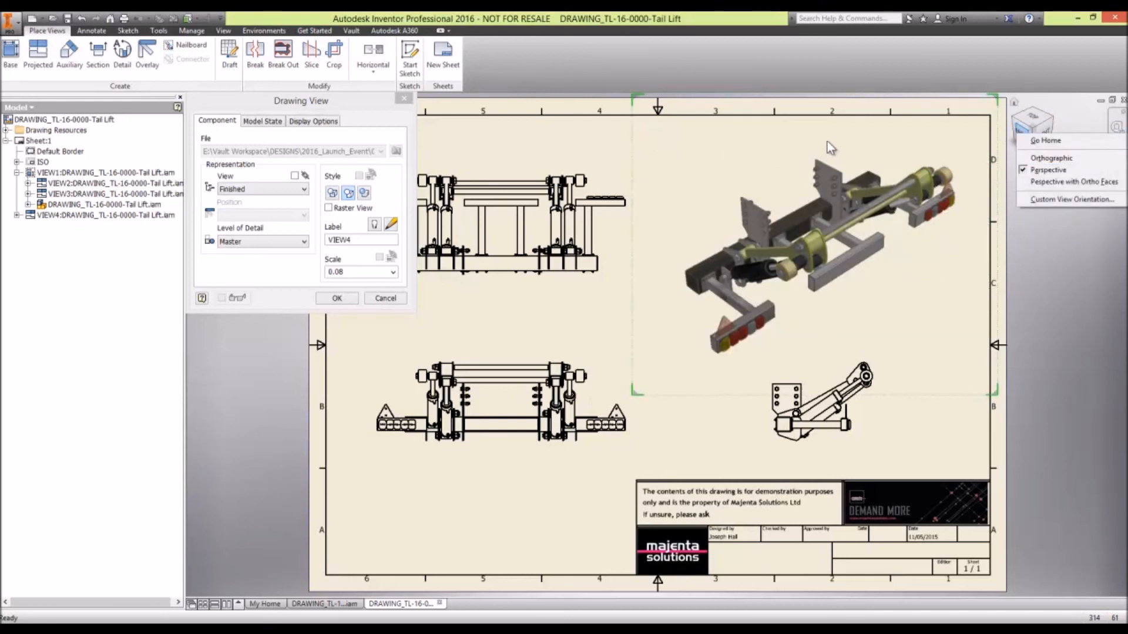
pyautogui.click(1069, 200)
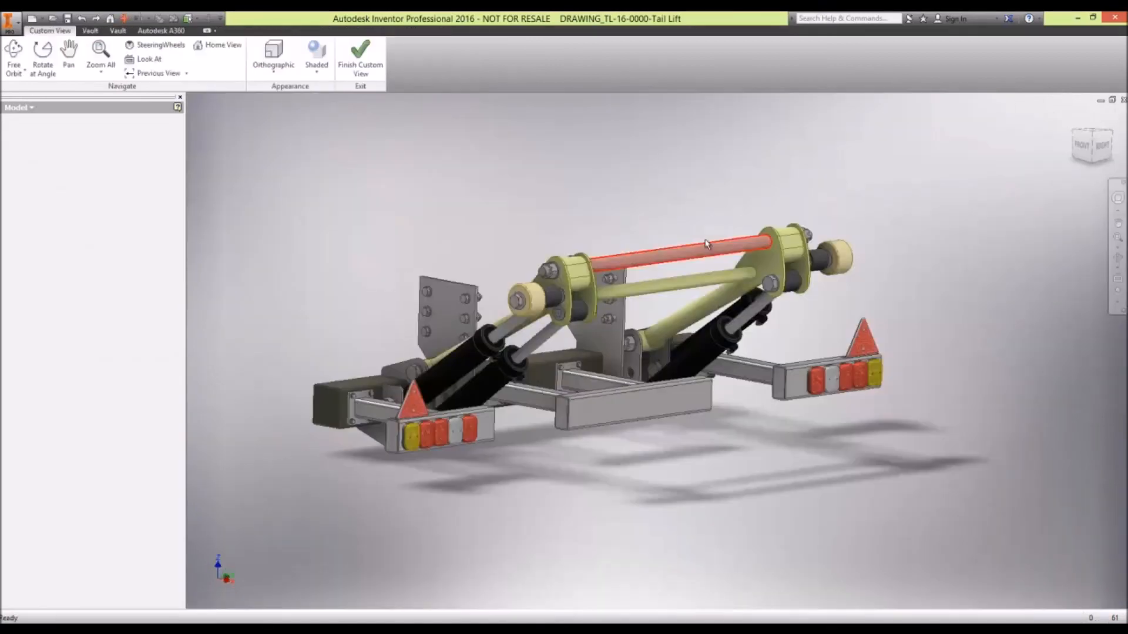
pyautogui.moveTo(626, 199); pyautogui.dragTo(635, 202)
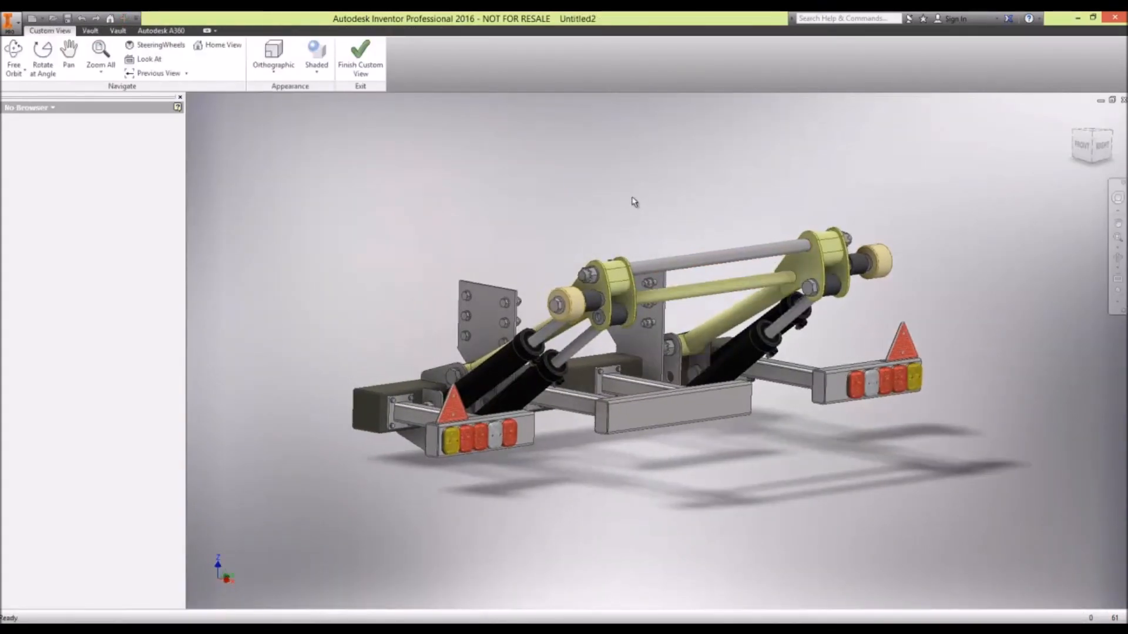
pyautogui.scroll(4, 635, 202)
pyautogui.click(289, 73)
pyautogui.click(285, 120)
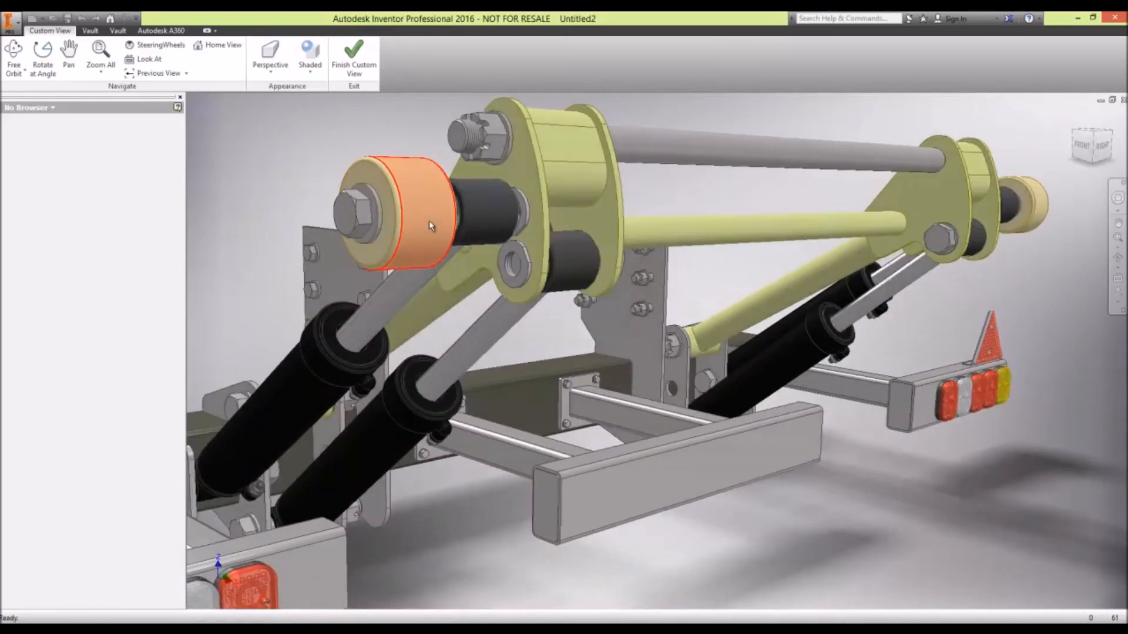
pyautogui.scroll(-5, 430, 226)
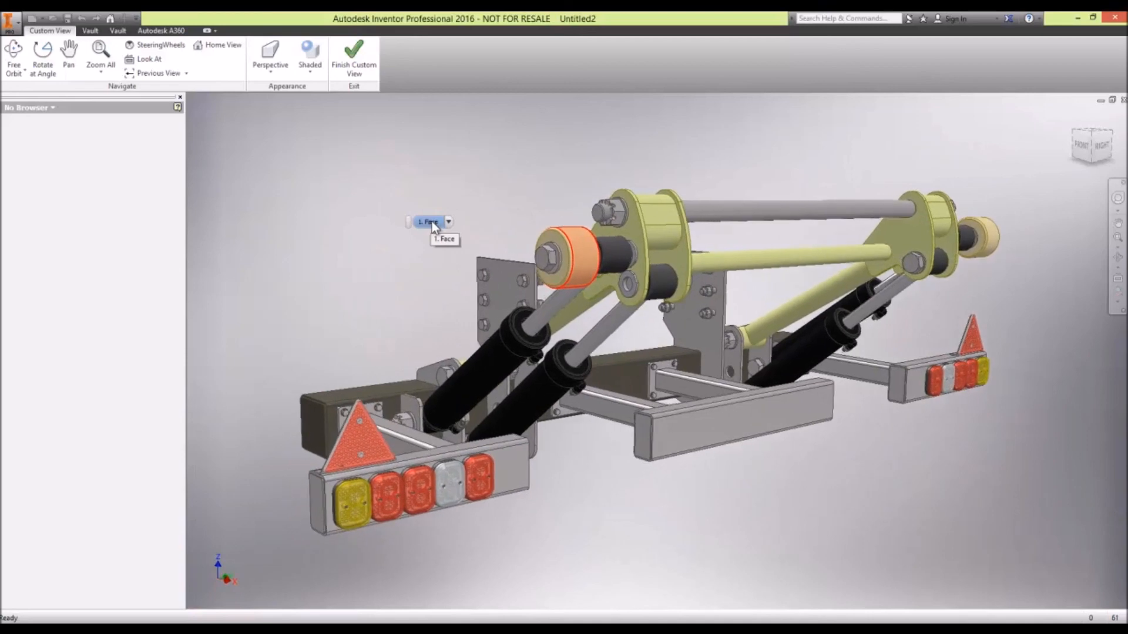
pyautogui.click(358, 60)
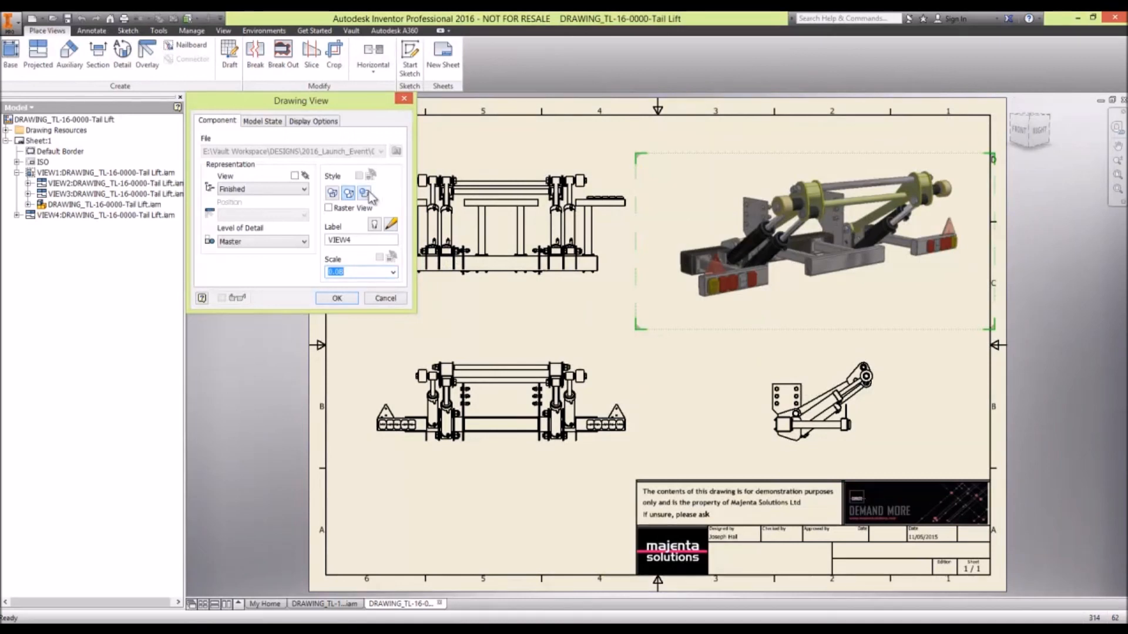
pyautogui.click(338, 299)
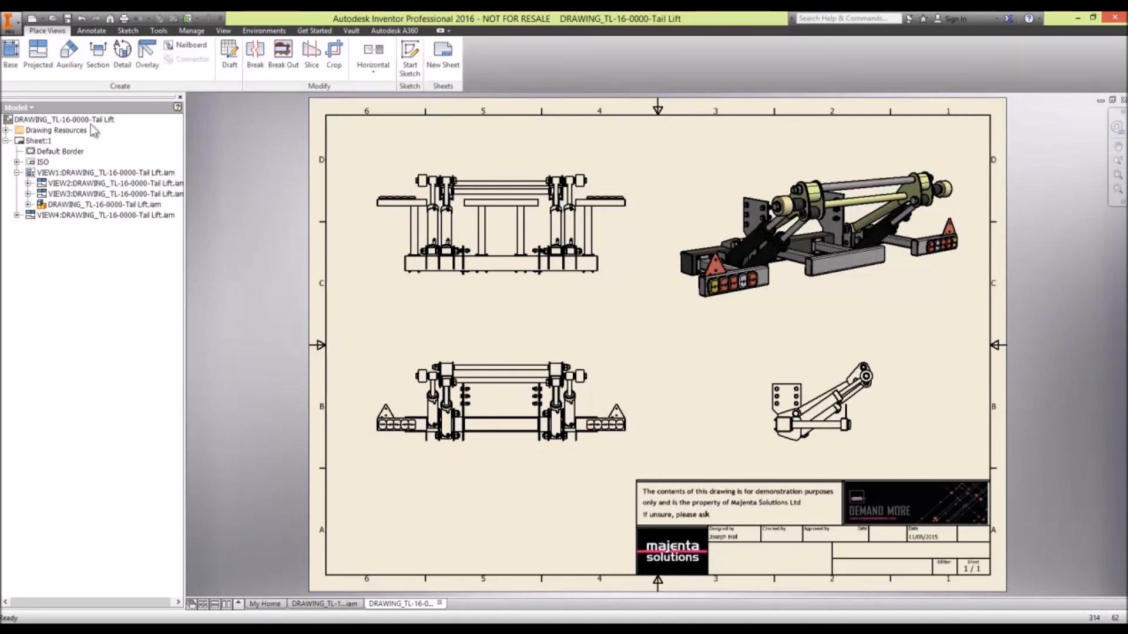
# - Add a second sheet and place an isometric base view of the tail lift at scale 0.10 on its right half
pyautogui.click(443, 51)
pyautogui.rightClick(427, 247)
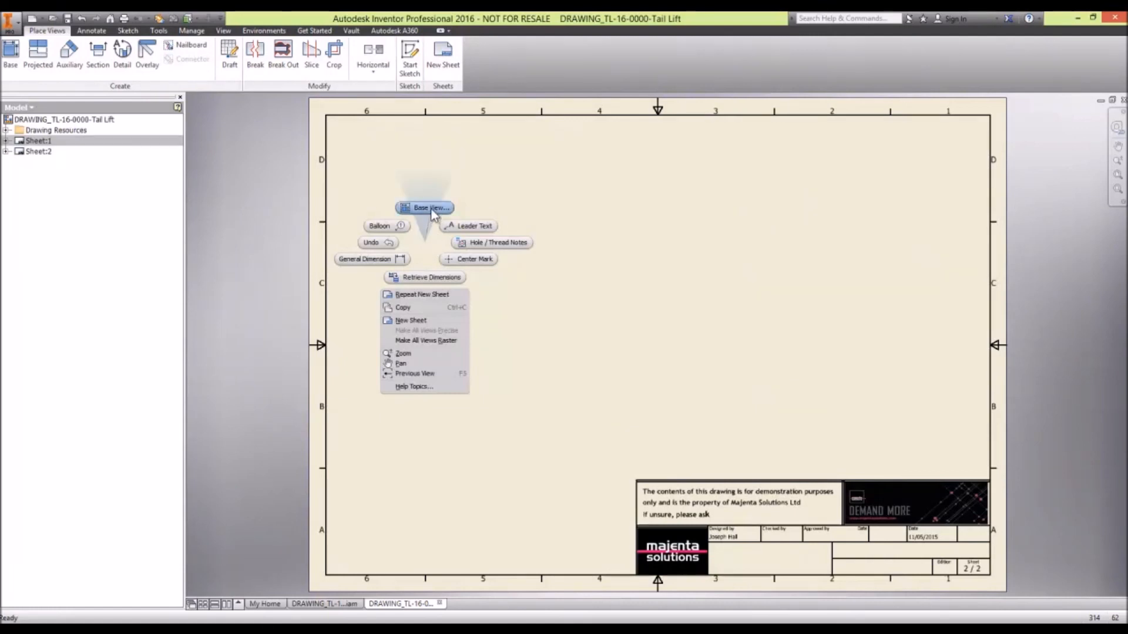
pyautogui.click(428, 206)
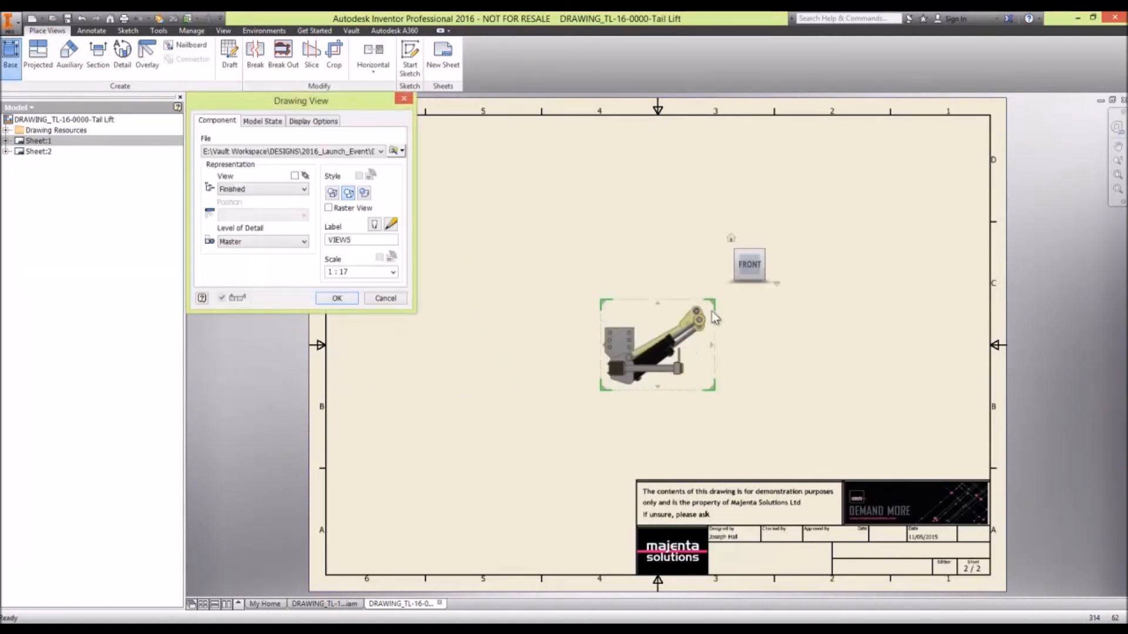
pyautogui.click(765, 251)
pyautogui.moveTo(618, 394); pyautogui.dragTo(445, 523)
pyautogui.moveTo(748, 423); pyautogui.dragTo(891, 393)
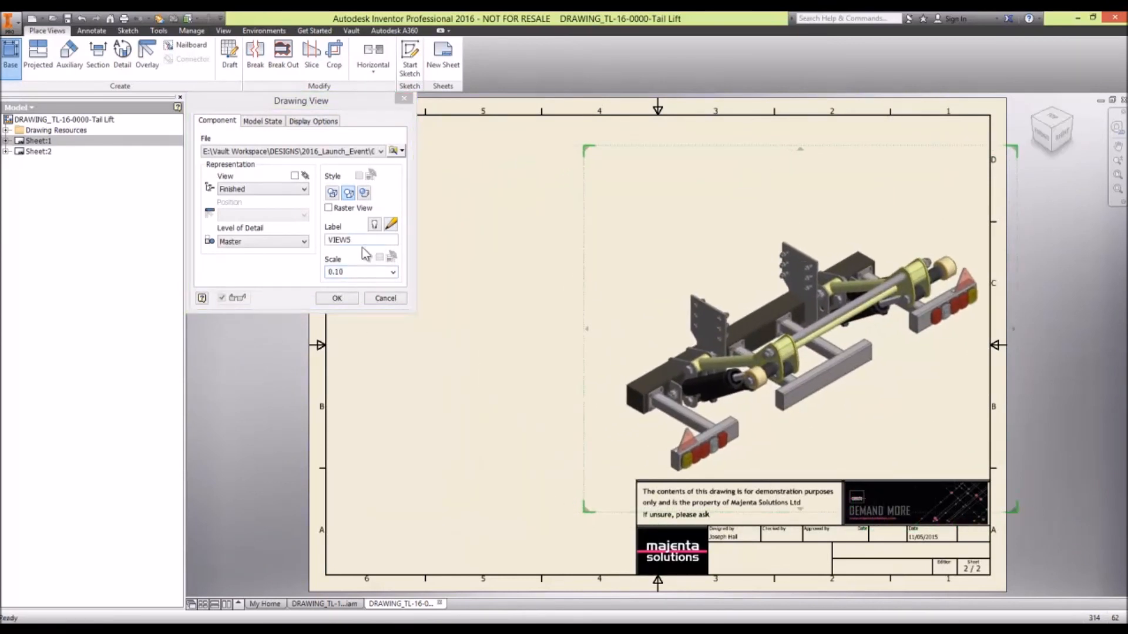
pyautogui.click(337, 298)
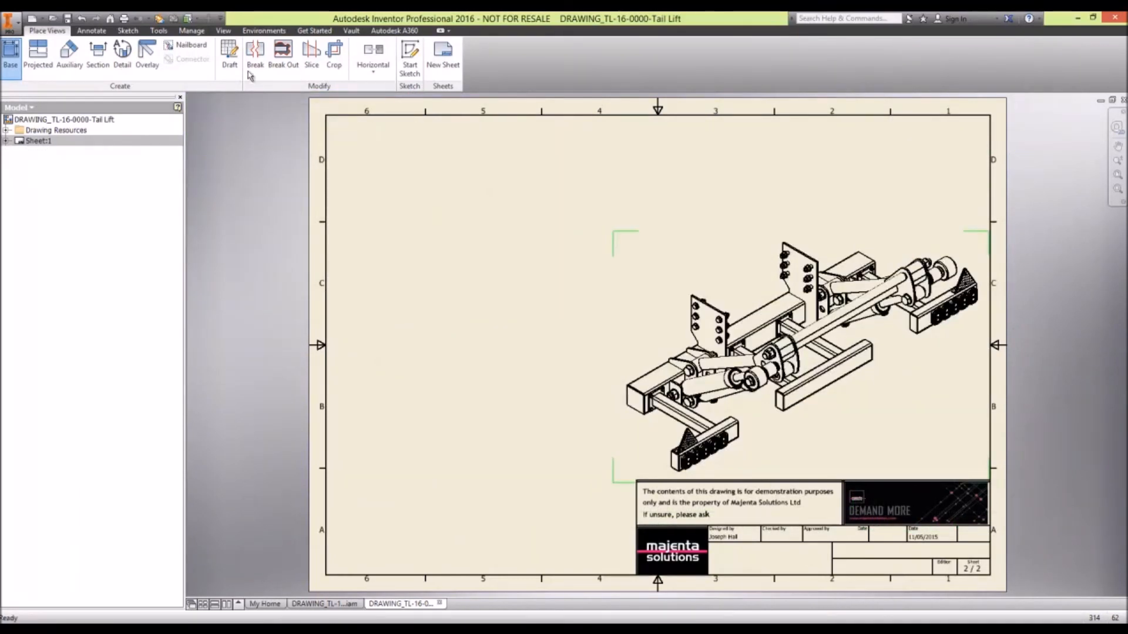
# - Insert a parts list with the Parts Only BOM view in the upper-left corner of the second sheet's border
pyautogui.click(92, 31)
pyautogui.click(539, 59)
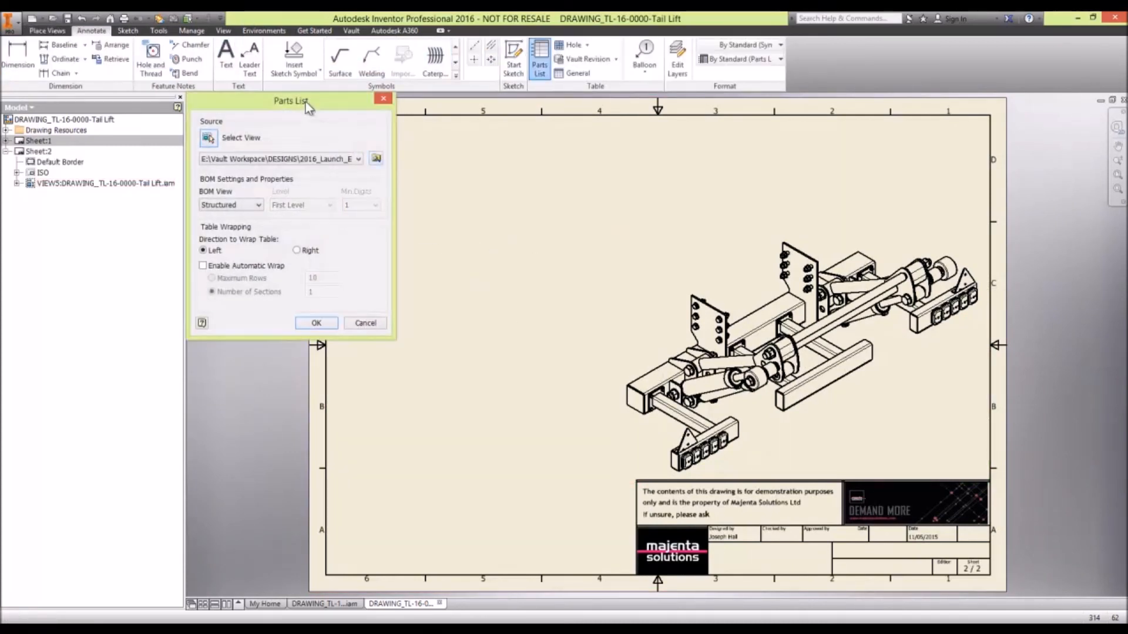
pyautogui.click(256, 204)
pyautogui.click(238, 225)
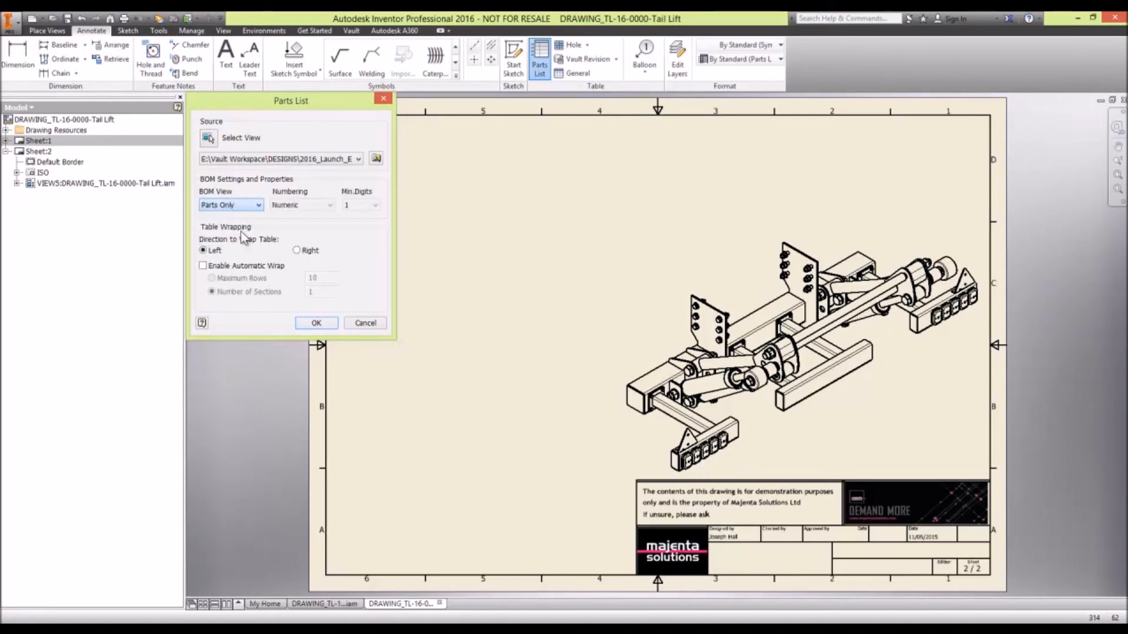
pyautogui.click(316, 324)
pyautogui.click(306, 262)
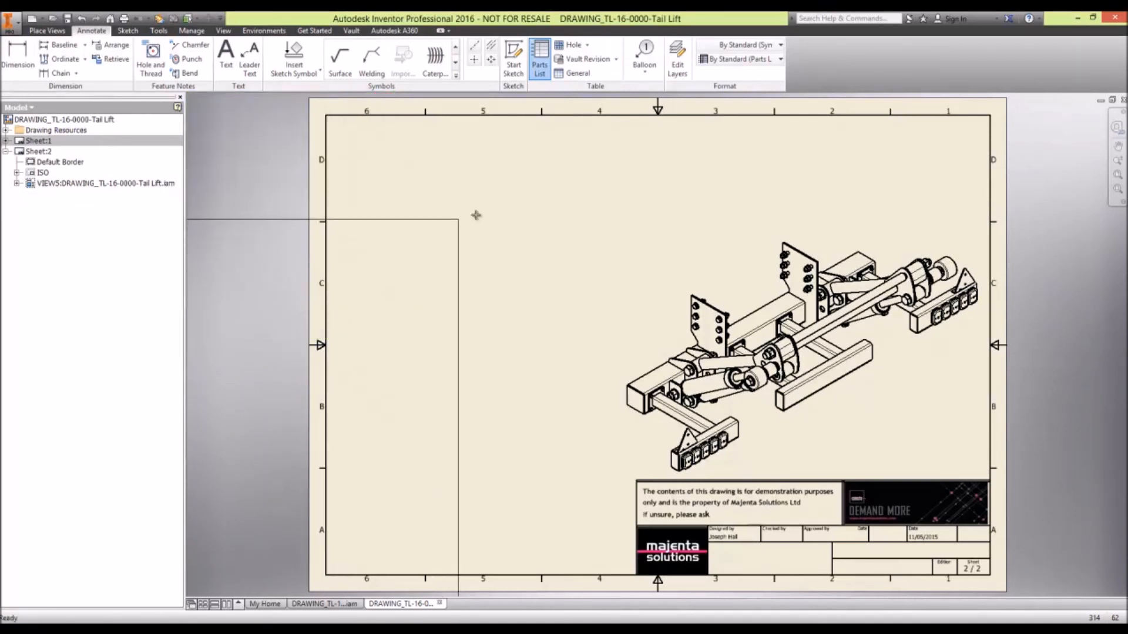
pyautogui.click(610, 118)
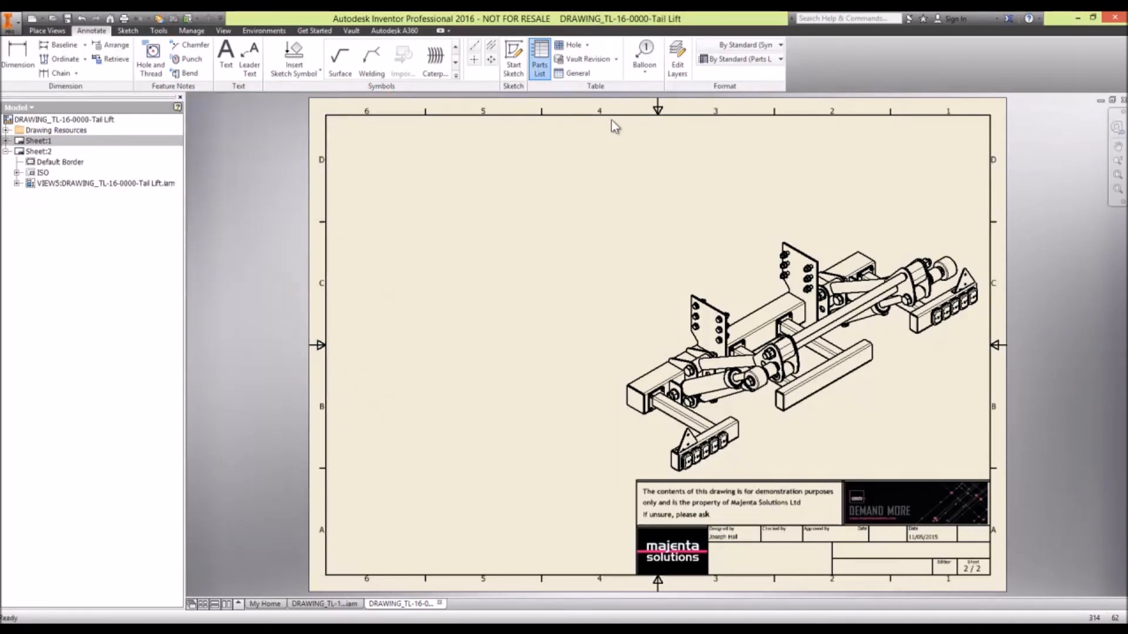
pyautogui.click(252, 150)
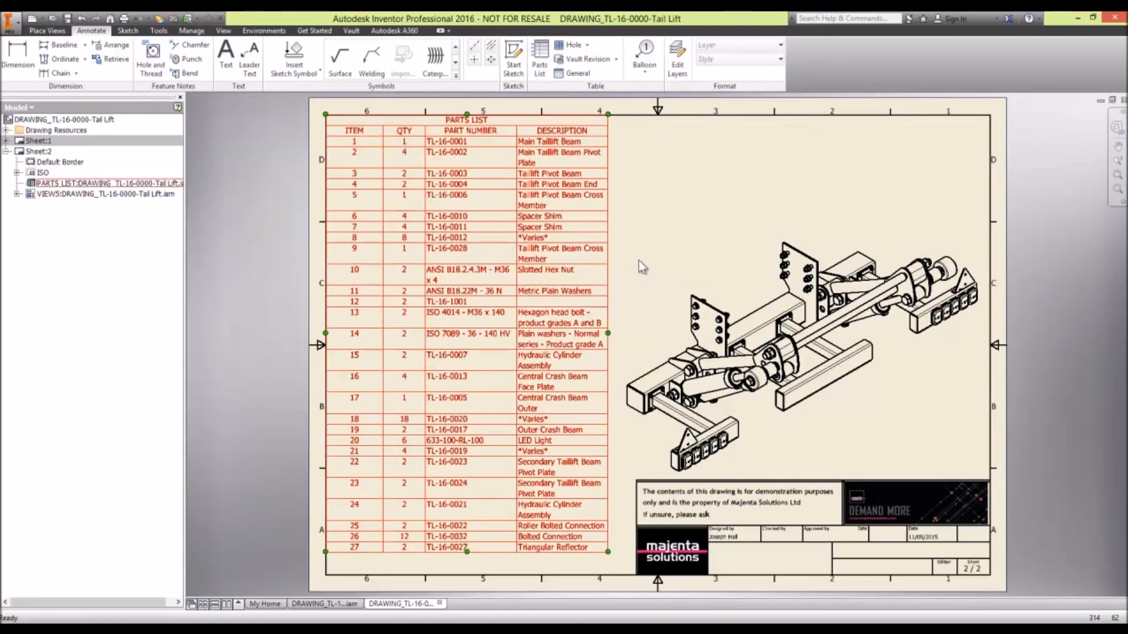
# - Widen the parts list's description column slightly and reposition the isometric view between the table and the title block
pyautogui.click(430, 306)
pyautogui.moveTo(608, 189); pyautogui.dragTo(616, 189)
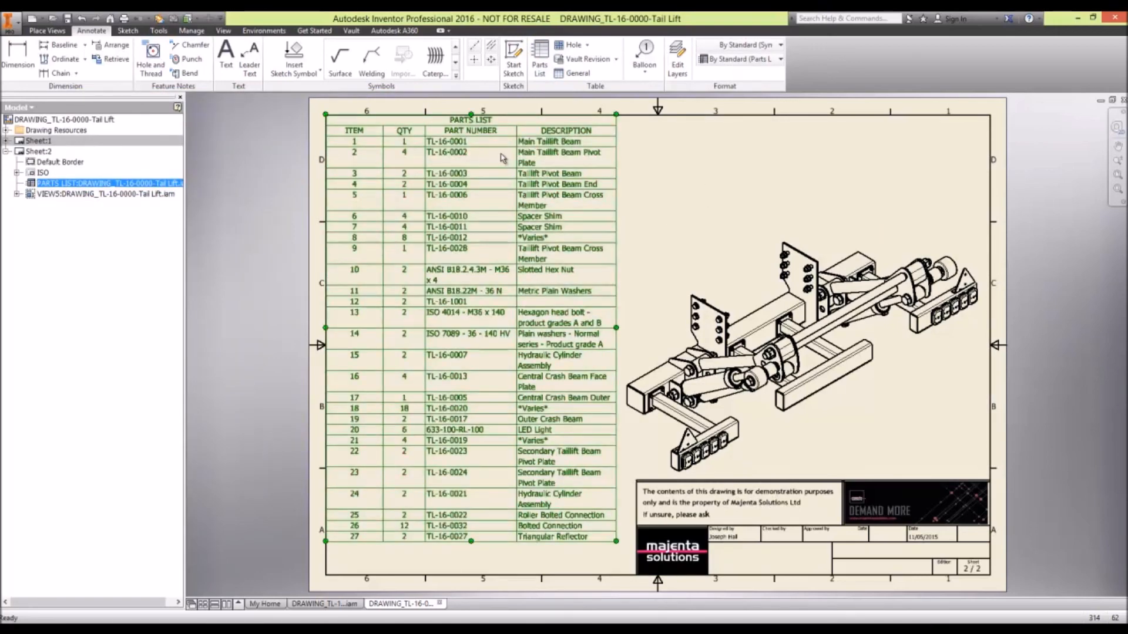
pyautogui.moveTo(741, 238); pyautogui.dragTo(751, 234)
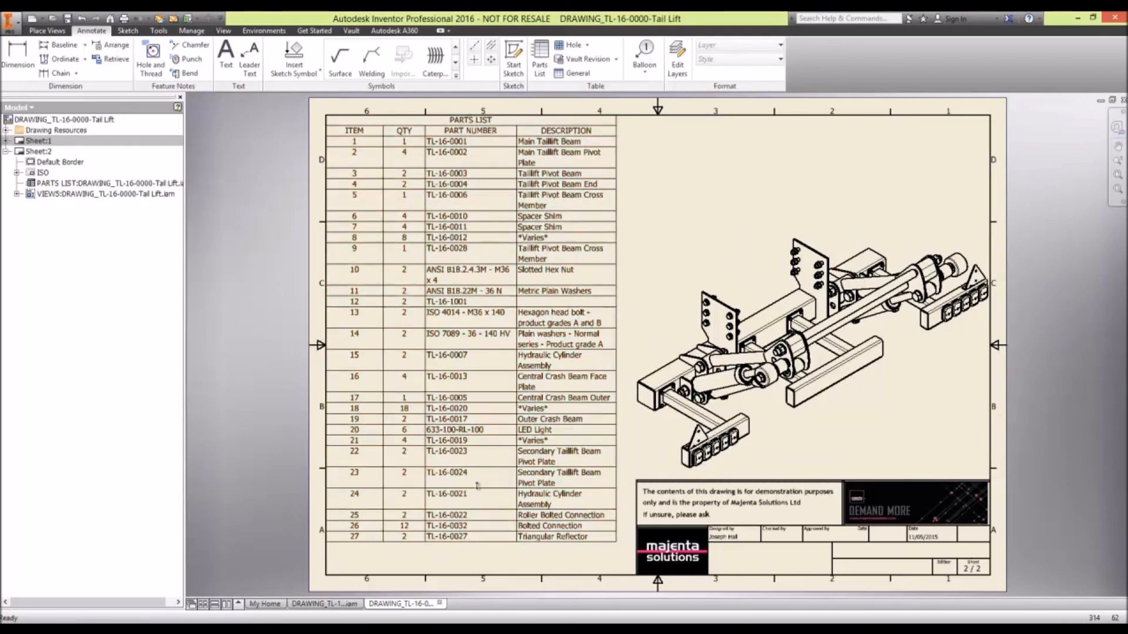
pyautogui.moveTo(770, 234)
pyautogui.mouseDown()
pyautogui.moveTo(748, 229)
pyautogui.moveTo(742, 208)
pyautogui.mouseUp()
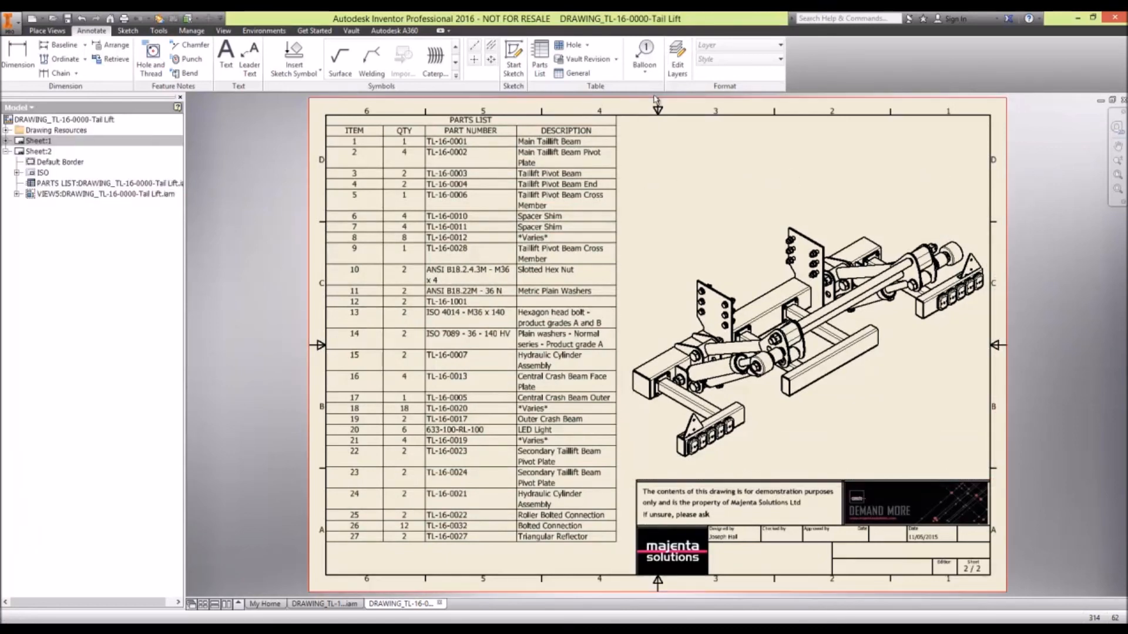
# - Auto-balloon the isometric view with a horizontal row of balloons above it, using an offset spacing of 2.5 mm
pyautogui.click(645, 72)
pyautogui.click(654, 118)
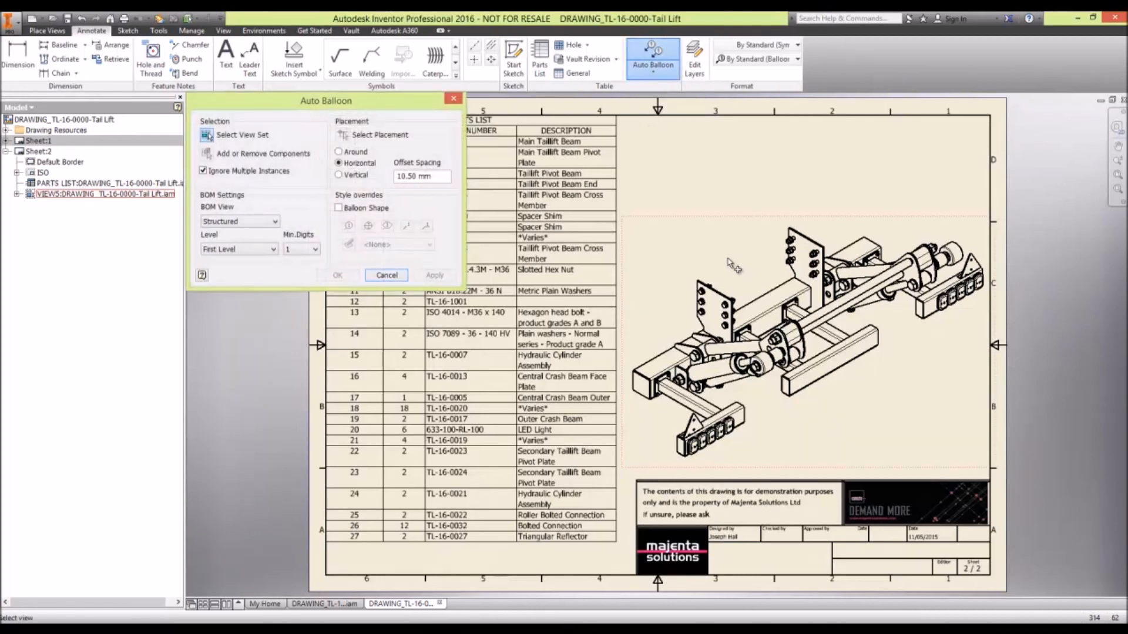
pyautogui.click(734, 267)
pyautogui.moveTo(1036, 481); pyautogui.dragTo(1036, 480)
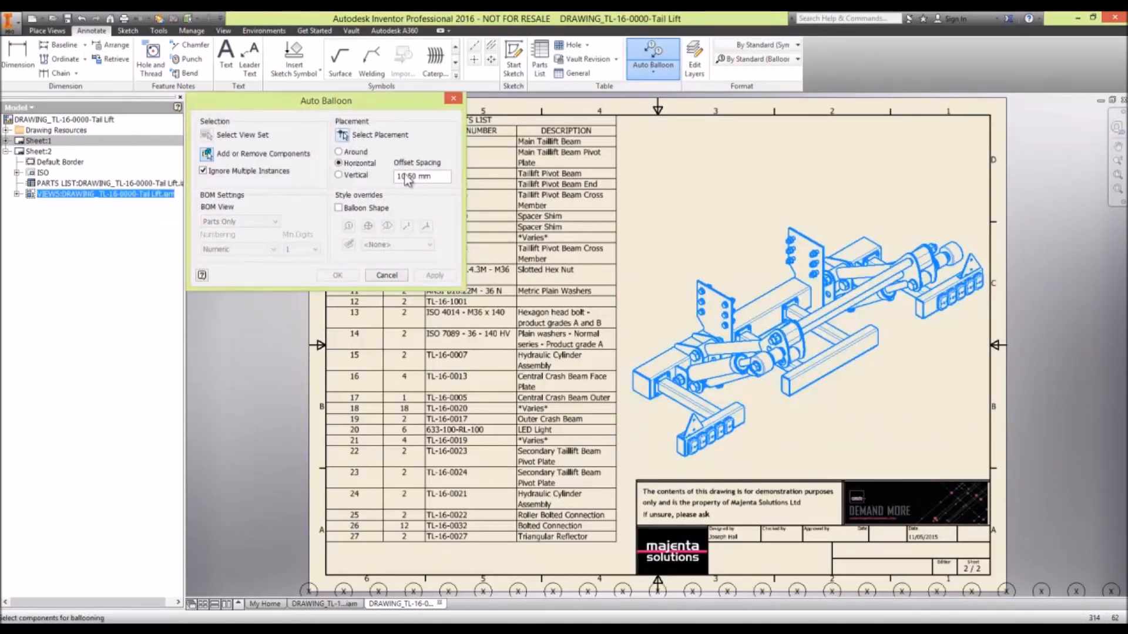
pyautogui.click(344, 137)
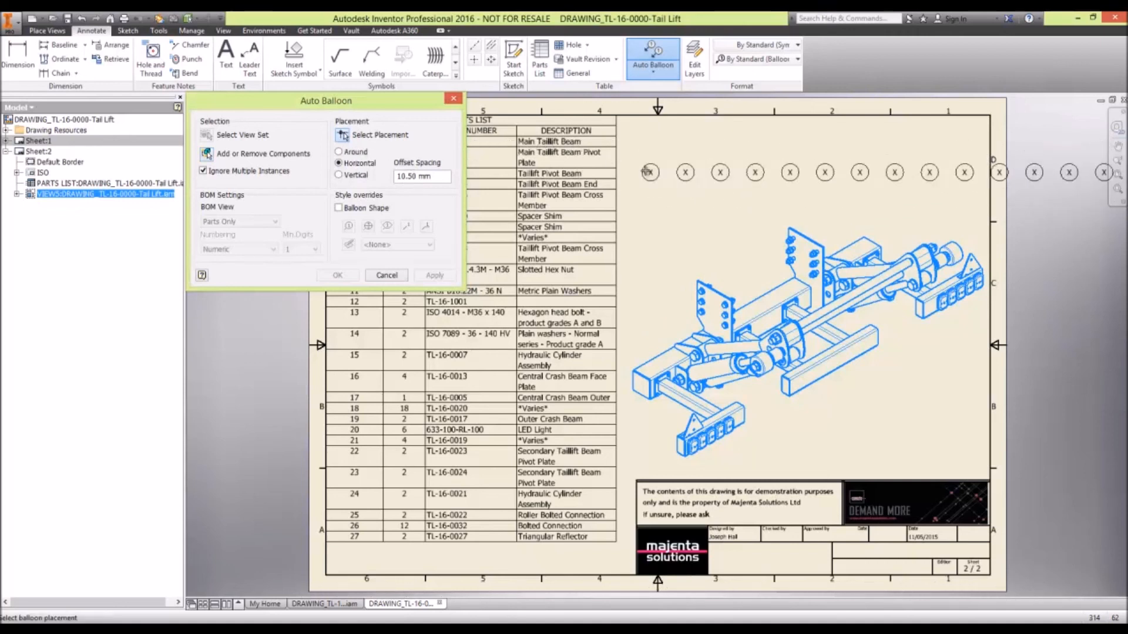
pyautogui.write('2.5')
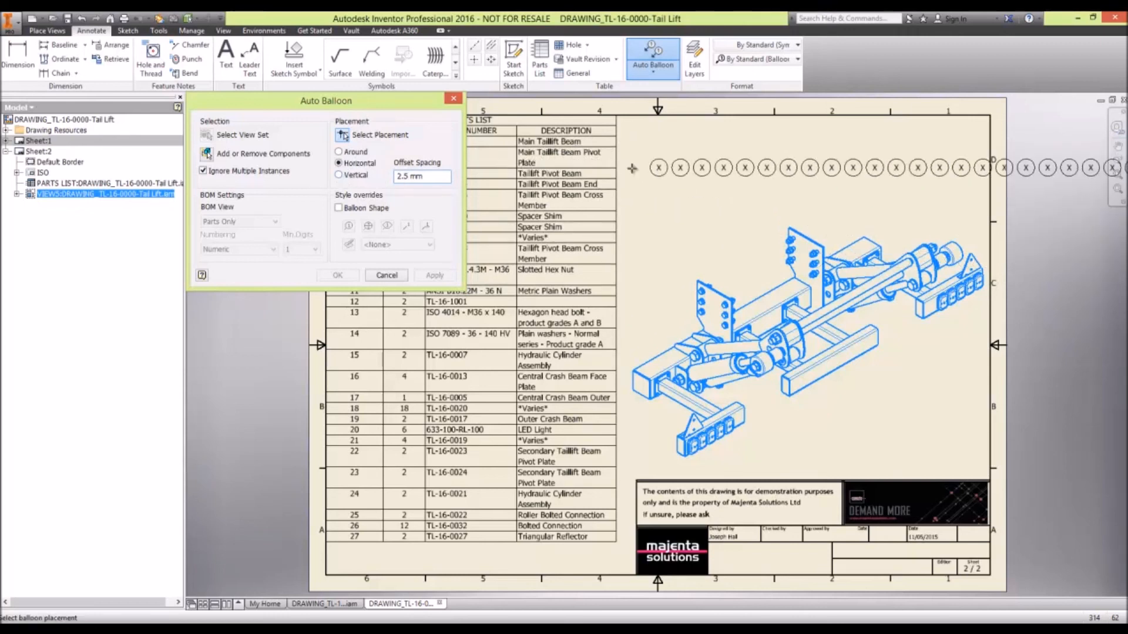
pyautogui.click(630, 151)
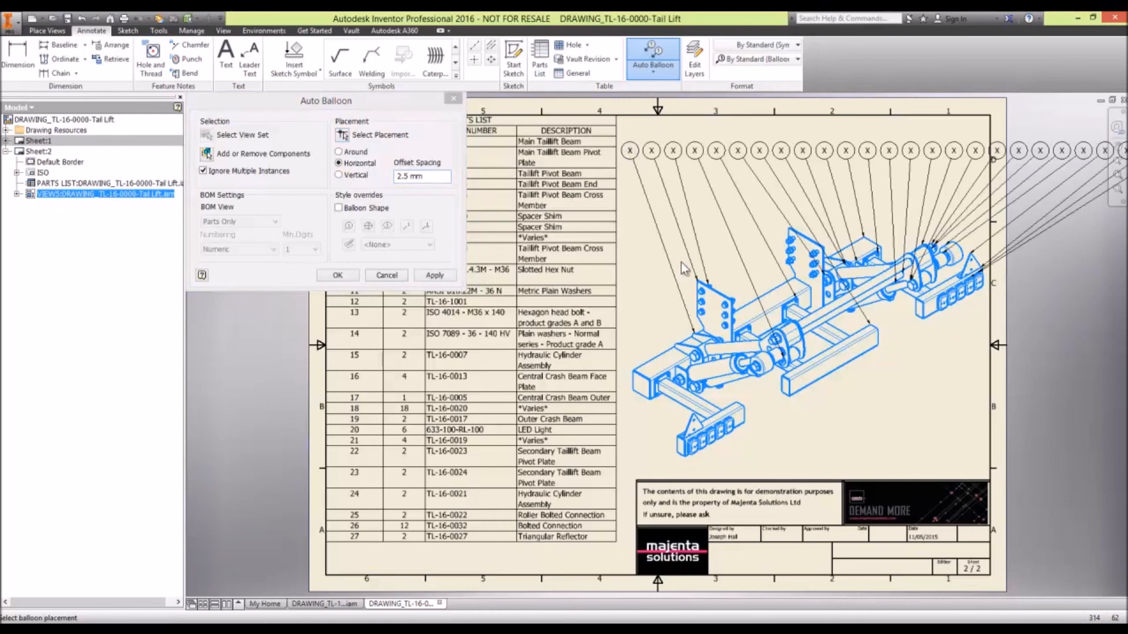
pyautogui.moveTo(885, 397)
pyautogui.mouseDown(button='middle')
pyautogui.moveTo(857, 381)
pyautogui.moveTo(757, 402)
pyautogui.mouseUp(button='middle')
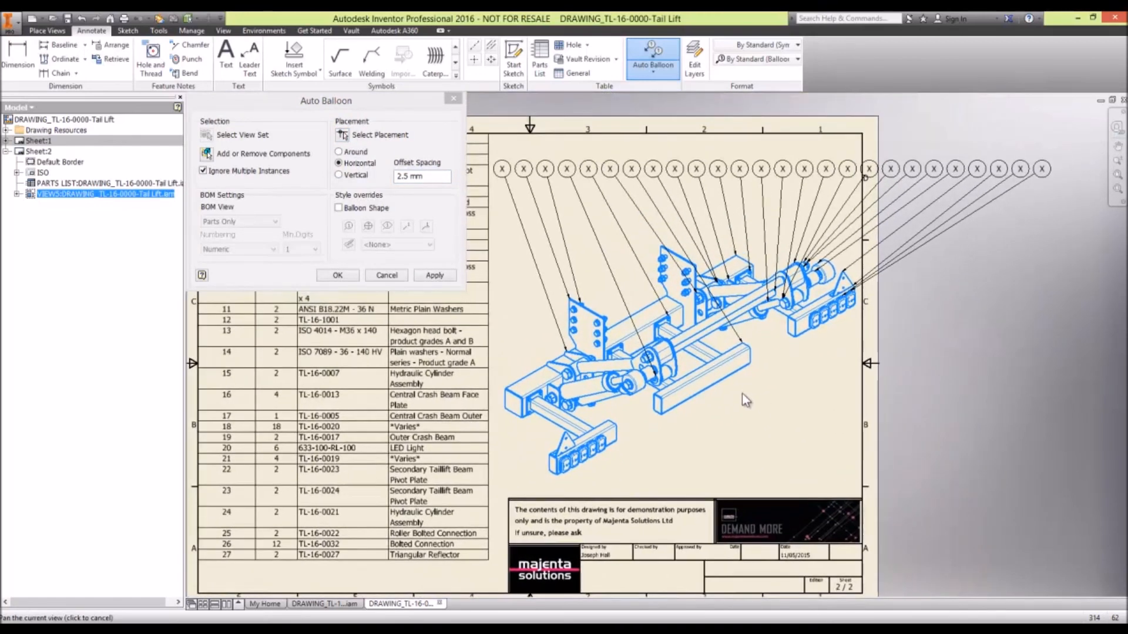
pyautogui.click(434, 276)
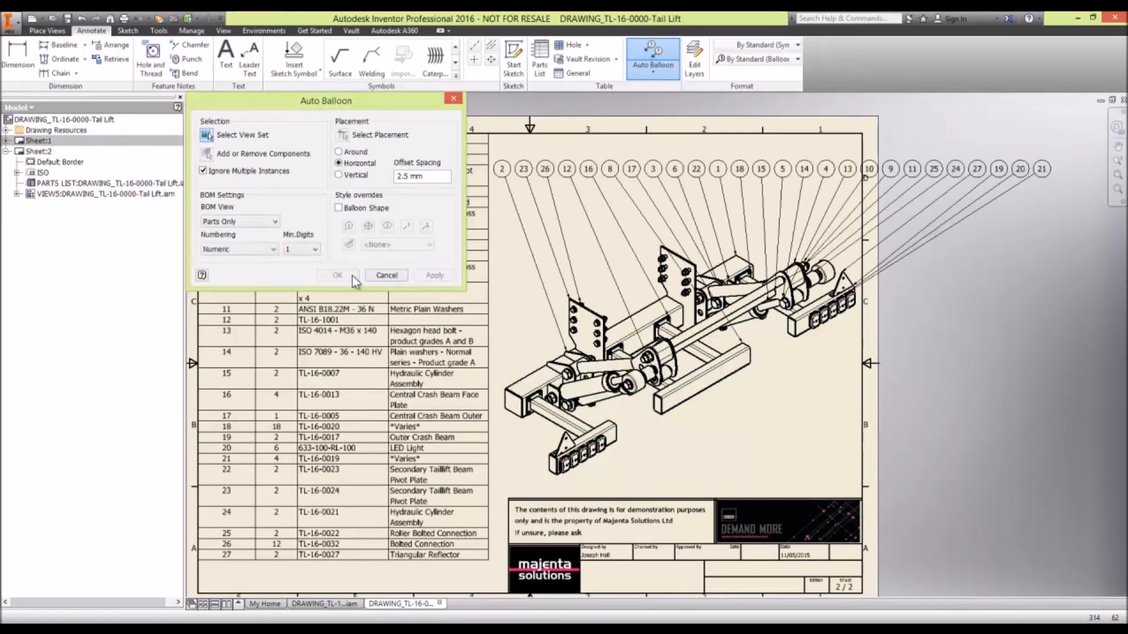
pyautogui.click(386, 276)
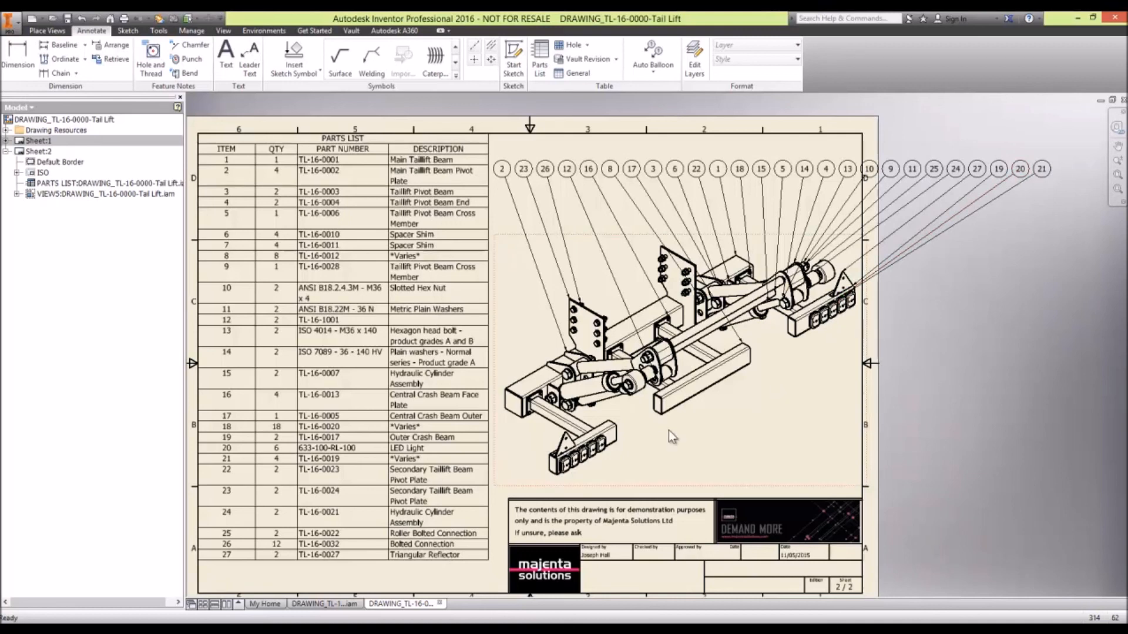
# - Move the balloons that run past the sheet's right border below the view and align them to the lower edge of the outer central crash beam
pyautogui.moveTo(1061, 183); pyautogui.dragTo(869, 144)
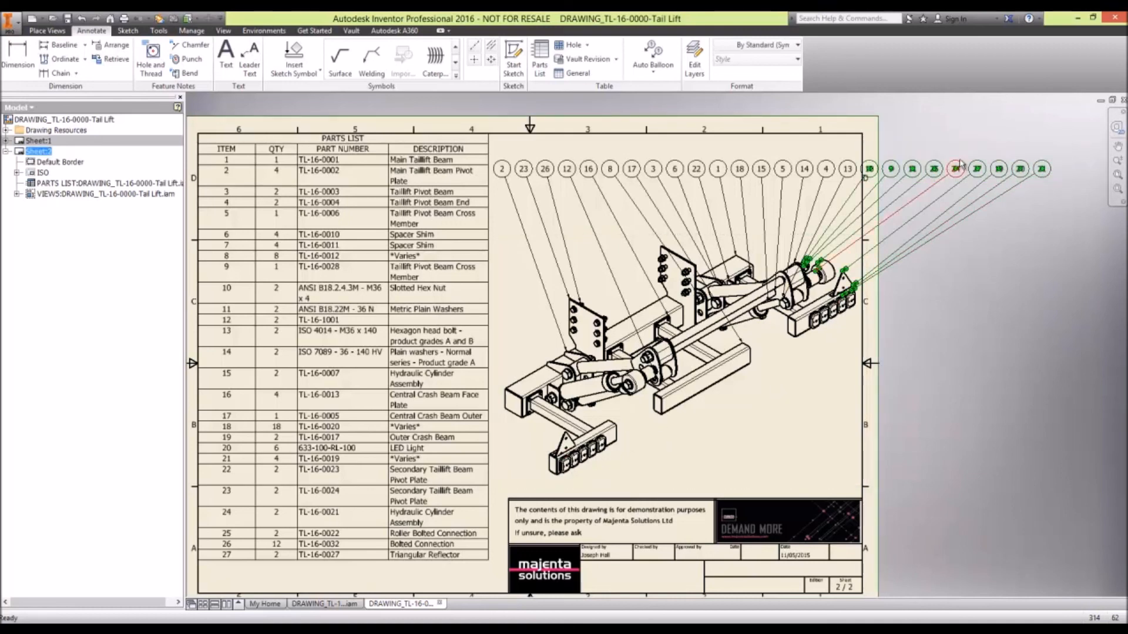
pyautogui.moveTo(978, 171); pyautogui.dragTo(788, 456)
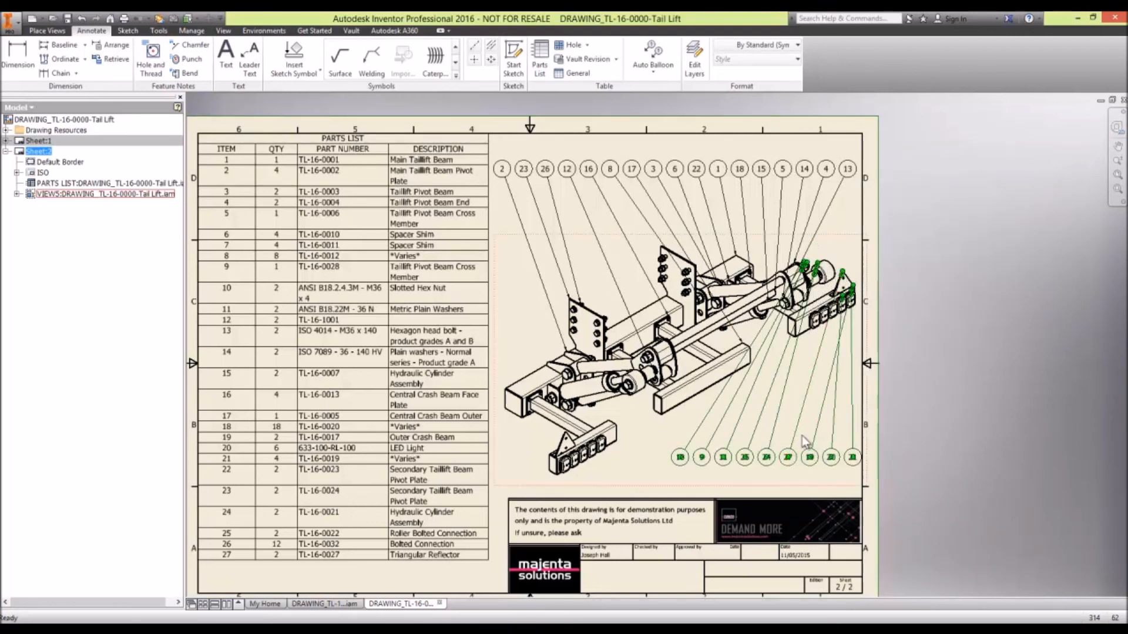
pyautogui.rightClick(786, 425)
pyautogui.moveTo(823, 455)
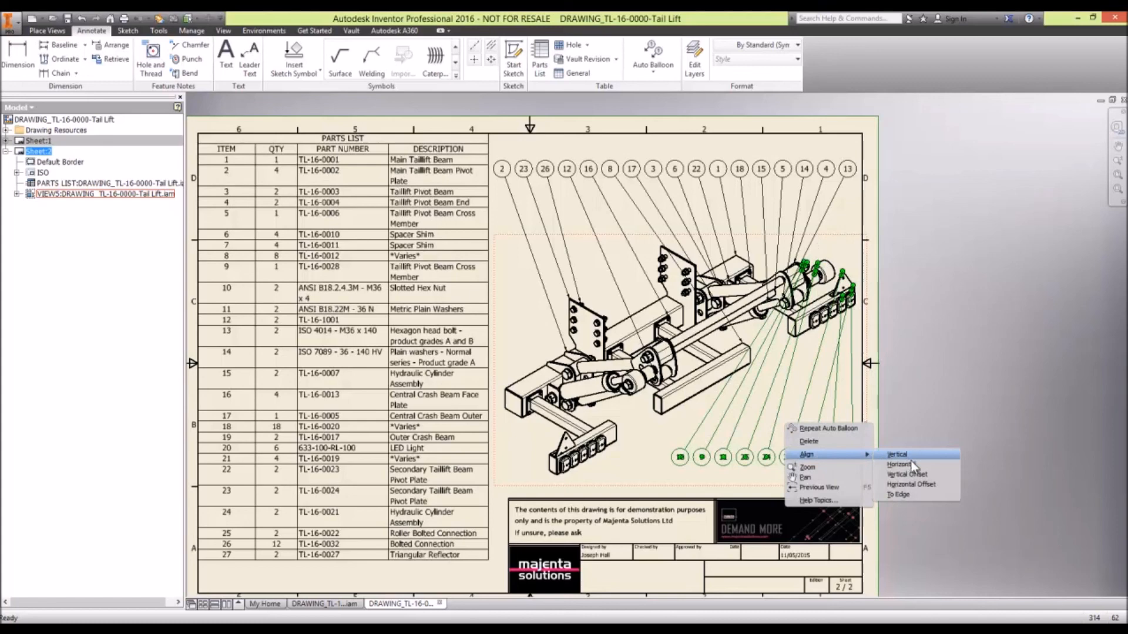
pyautogui.click(911, 491)
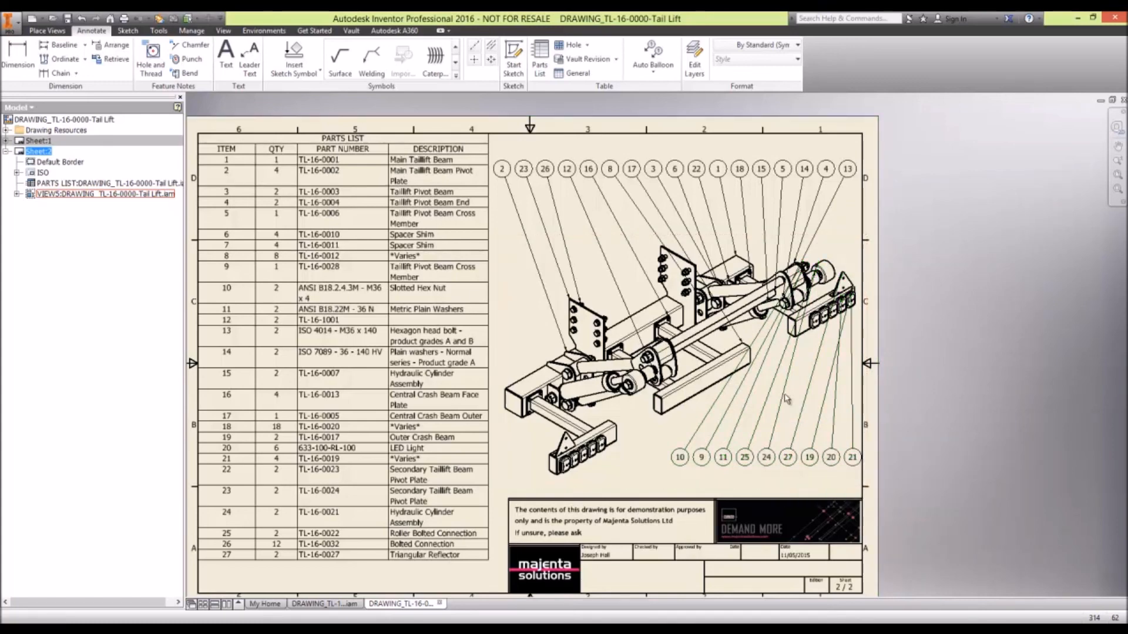
pyautogui.click(722, 384)
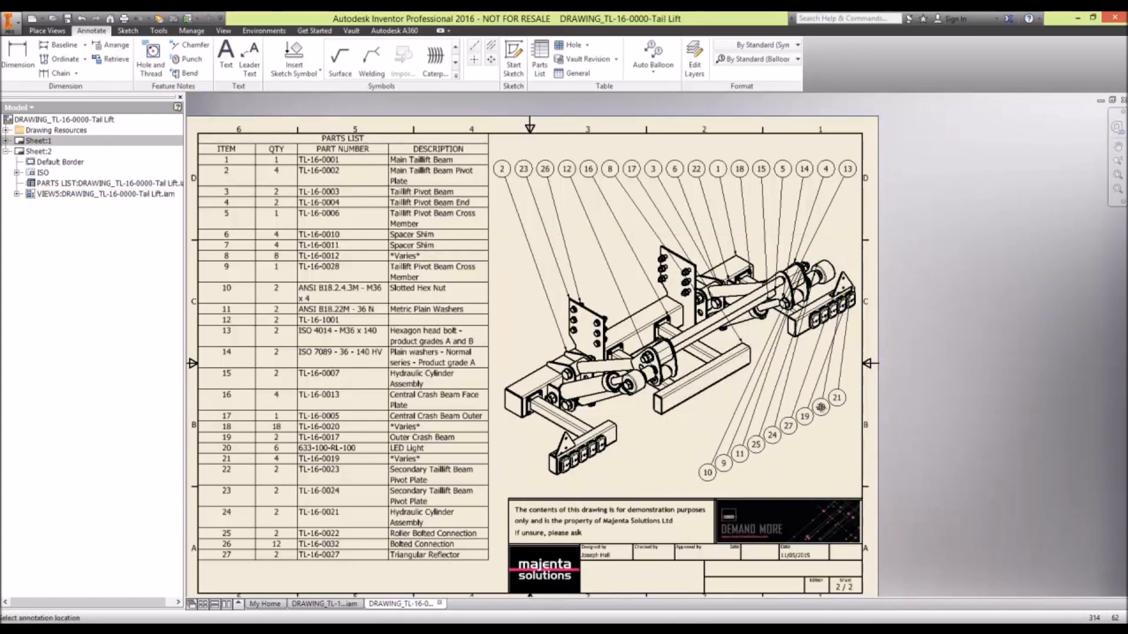
pyautogui.click(824, 404)
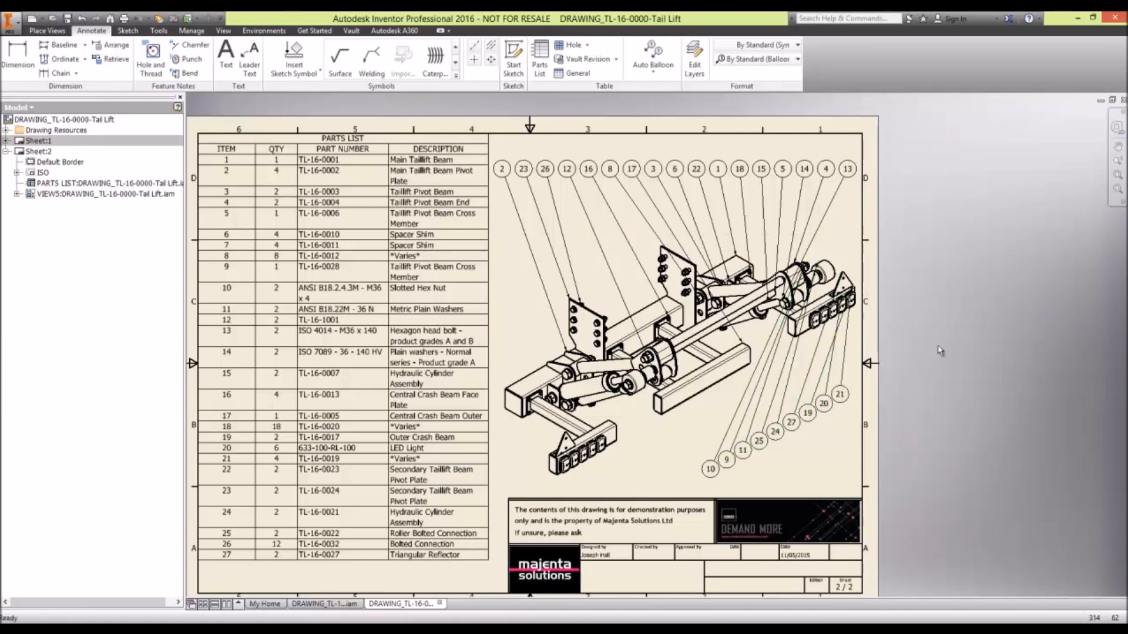
pyautogui.click(742, 450)
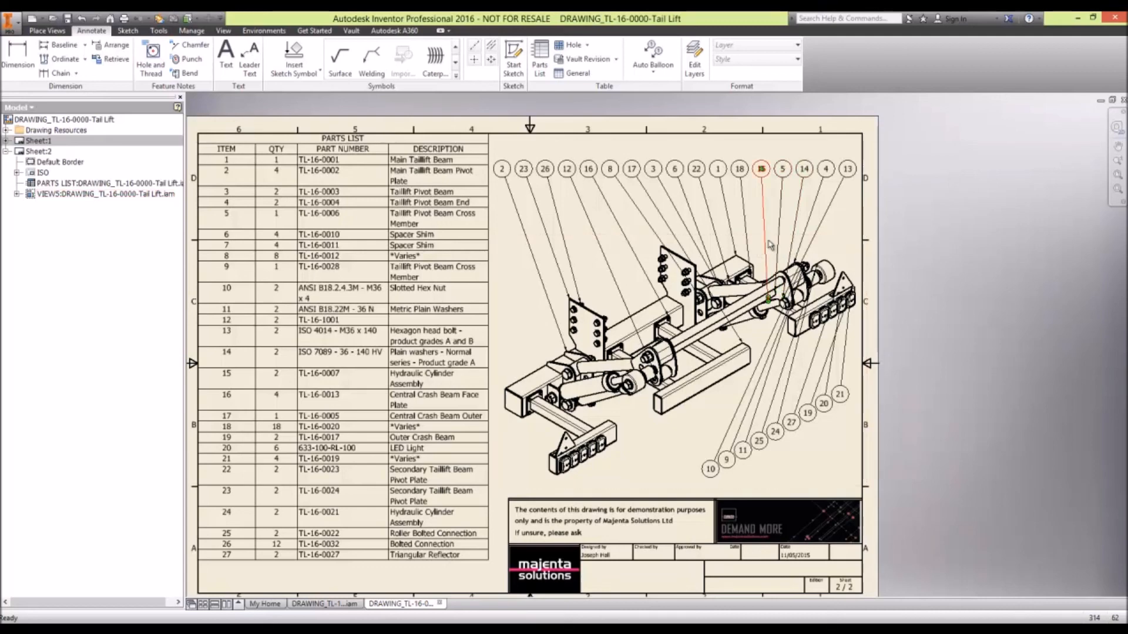
# - Start a leader text note attached to the lower edge of the outer central crash beam, with its bend just below the beam
pyautogui.moveTo(550, 324); pyautogui.dragTo(623, 307, button='middle')
pyautogui.click(249, 61)
pyautogui.click(748, 390)
pyautogui.click(737, 419)
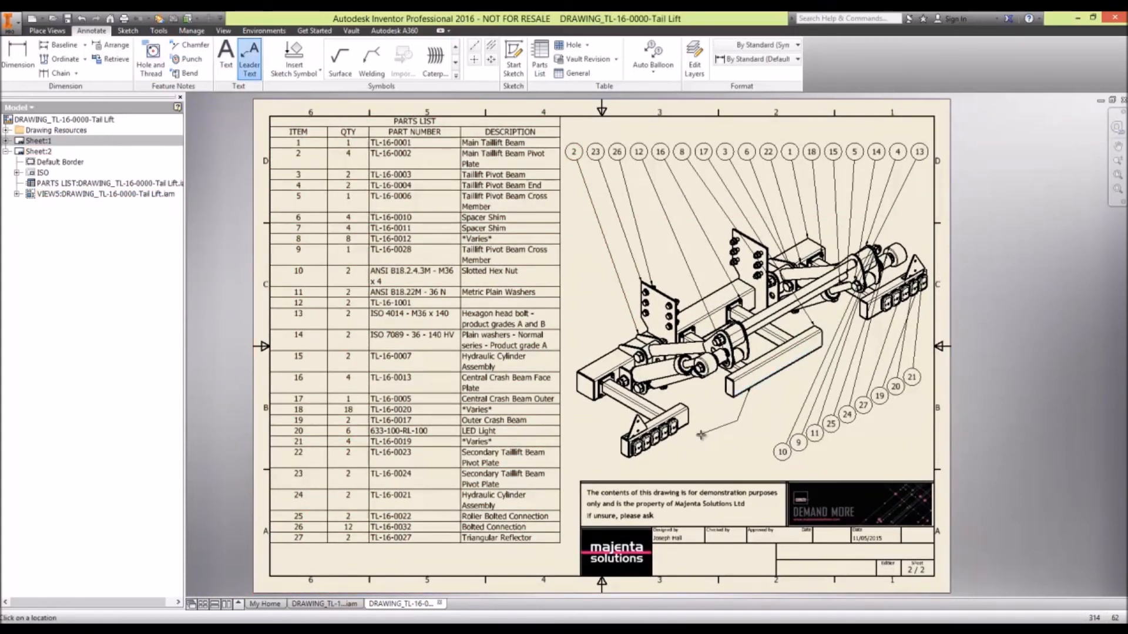
pyautogui.rightClick(721, 421)
pyautogui.click(757, 416)
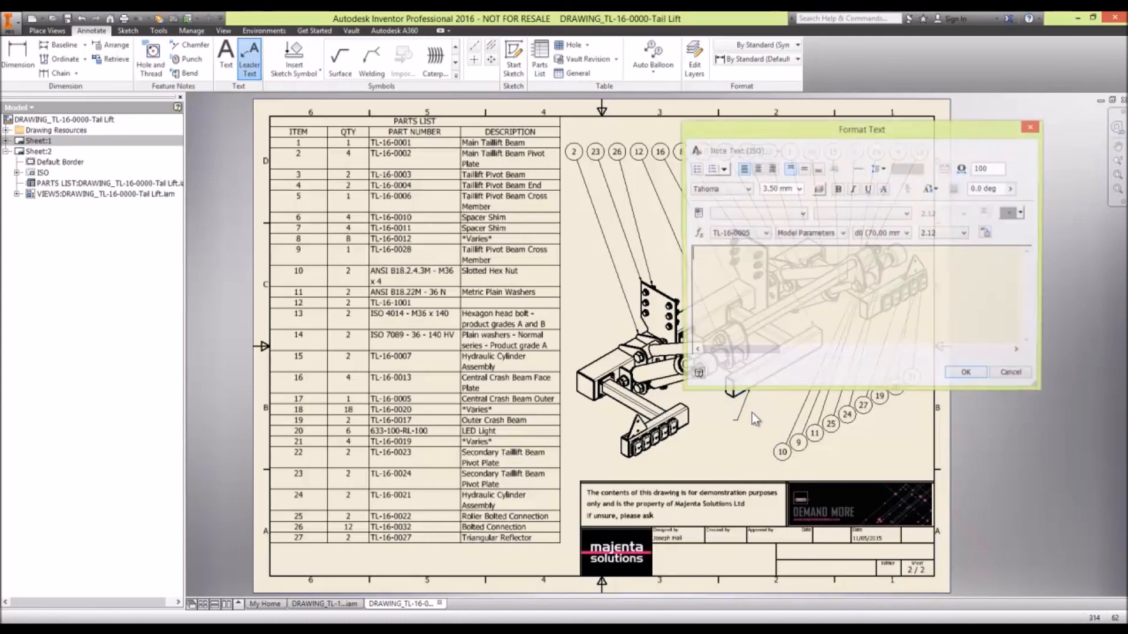
# - Enter "Majenta Academy Live Videos" as the leader note's text
pyautogui.write('this is')
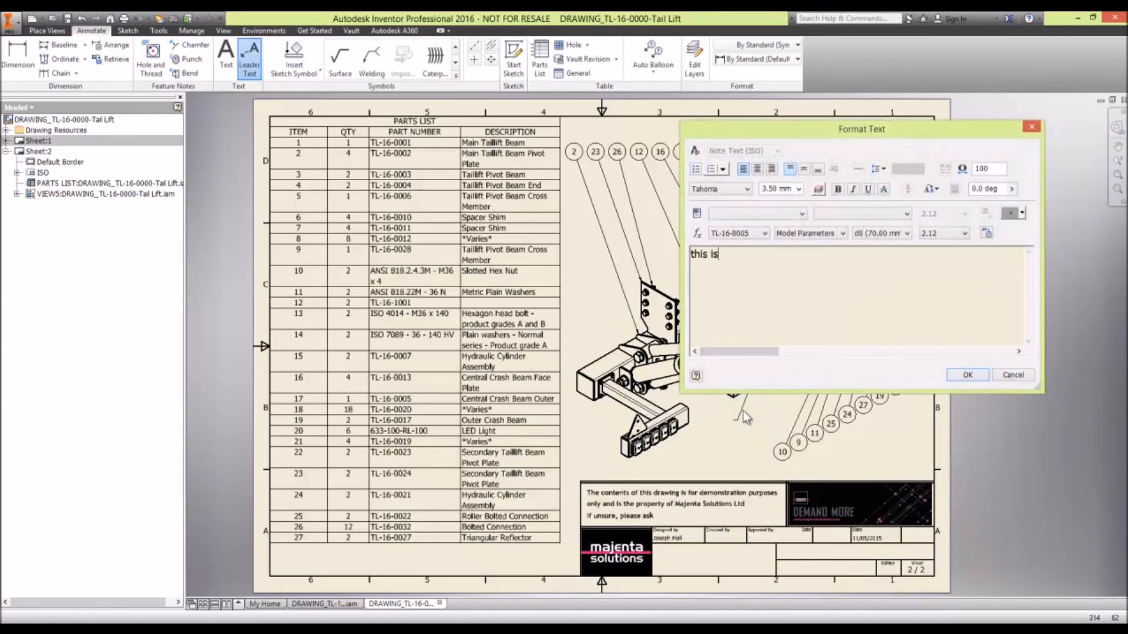
pyautogui.write(' so,')
pyautogui.press('BackSpace')
pyautogui.write('n')
pyautogui.press('BackSpace')
pyautogui.write('me')
pyautogui.press('BackSpace')
pyautogui.press('BackSpace')
pyautogui.press('BackSpace')
pyautogui.press('BackSpace')
pyautogui.press('BackSpace')
pyautogui.press('BackSpace')
pyautogui.press('BackSpace')
pyautogui.press('BackSpace')
pyautogui.press('BackSpace')
pyautogui.press('BackSpace')
pyautogui.press('BackSpace')
pyautogui.press('BackSpace')
pyautogui.write('Majenta Academy Luve')
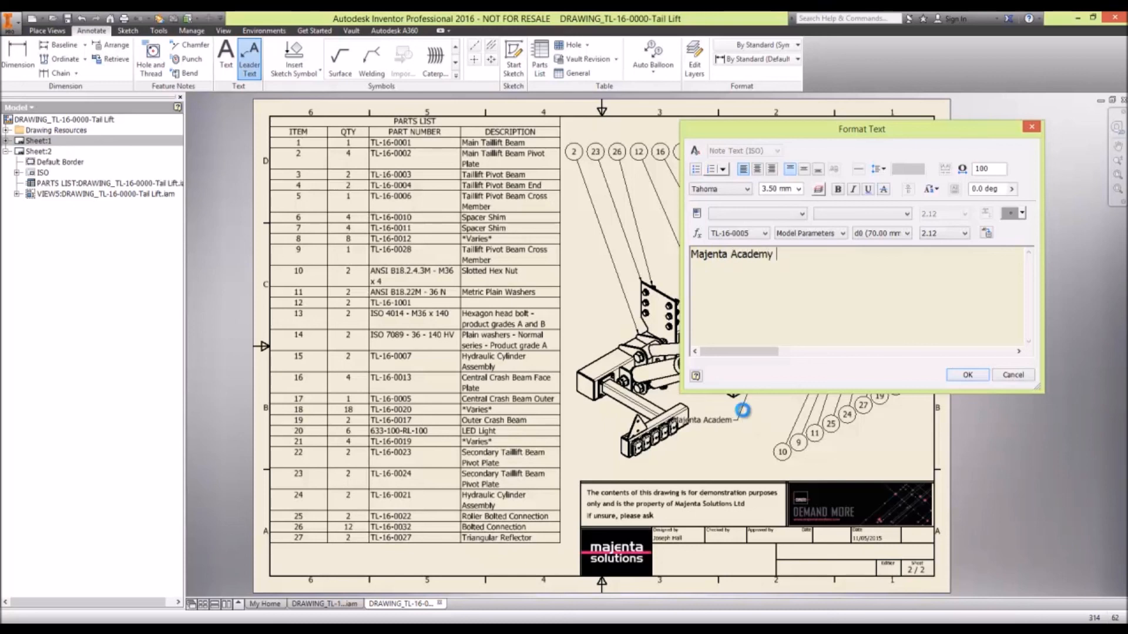
pyautogui.press('BackSpace')
pyautogui.press('BackSpace')
pyautogui.press('BackSpace')
pyautogui.write('ive Videos')
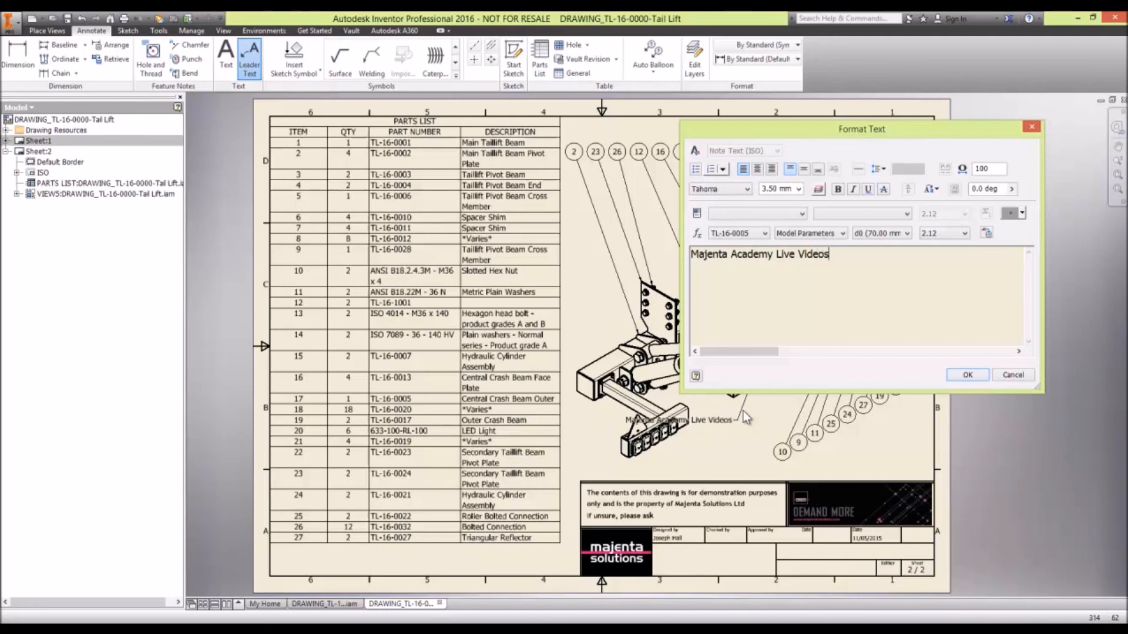
# - Examine the special symbols, the Character Map and the property types available for the note text
pyautogui.click(1022, 213)
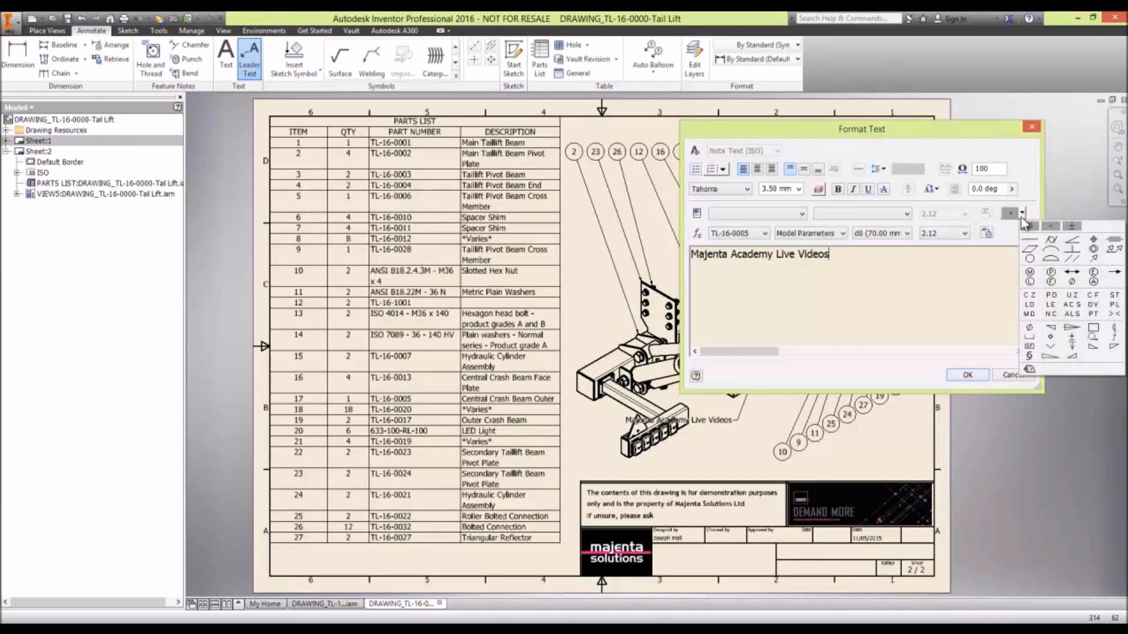
pyautogui.click(1029, 370)
pyautogui.moveTo(194, 59); pyautogui.dragTo(559, 130)
pyautogui.moveTo(646, 184)
pyautogui.mouseDown()
pyautogui.moveTo(655, 303)
pyautogui.moveTo(650, 176)
pyautogui.mouseUp()
pyautogui.click(644, 129)
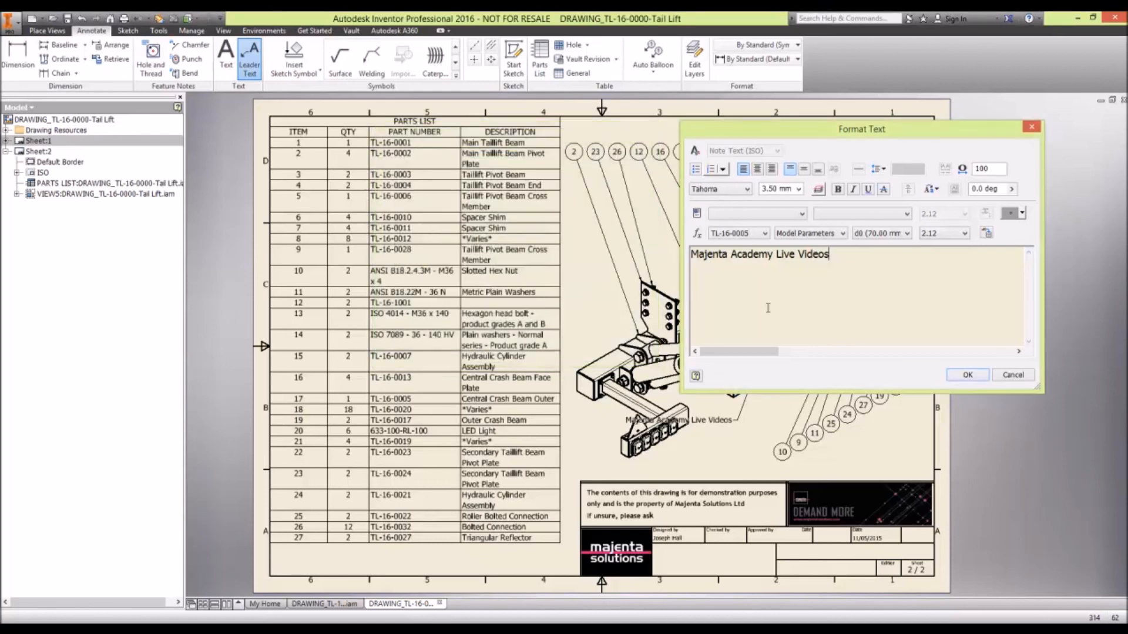
pyautogui.click(777, 212)
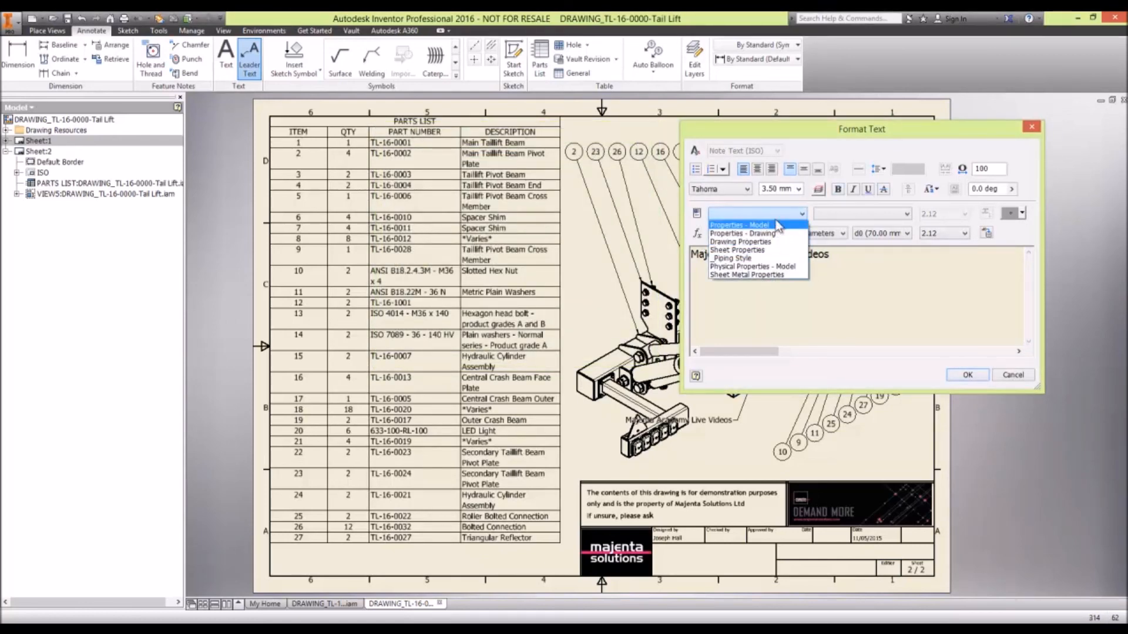
pyautogui.click(847, 216)
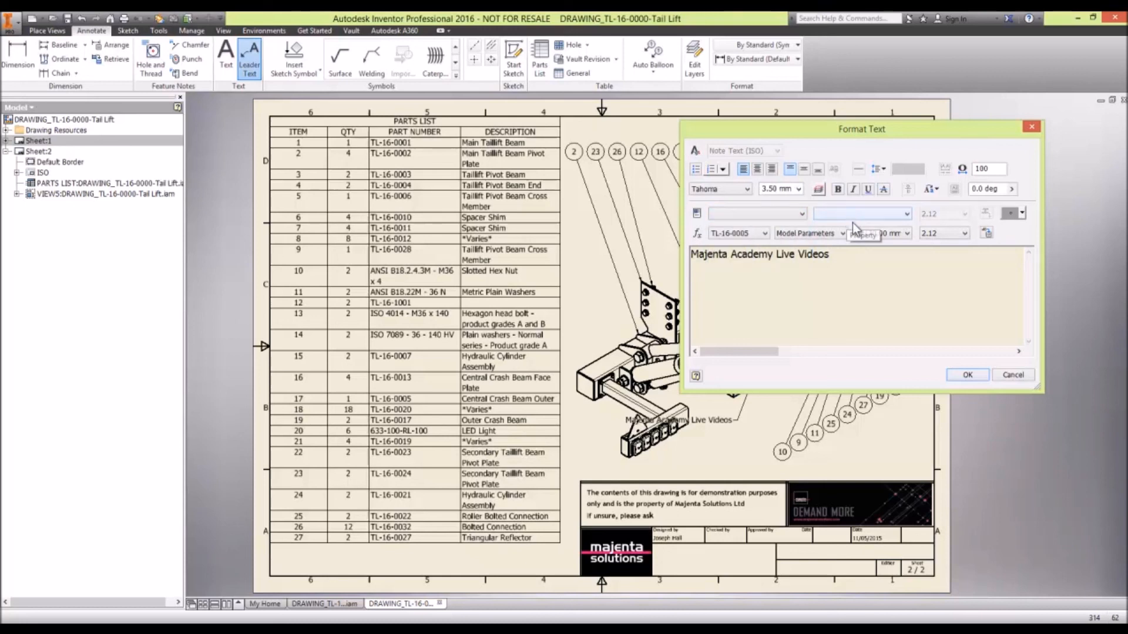
pyautogui.click(800, 214)
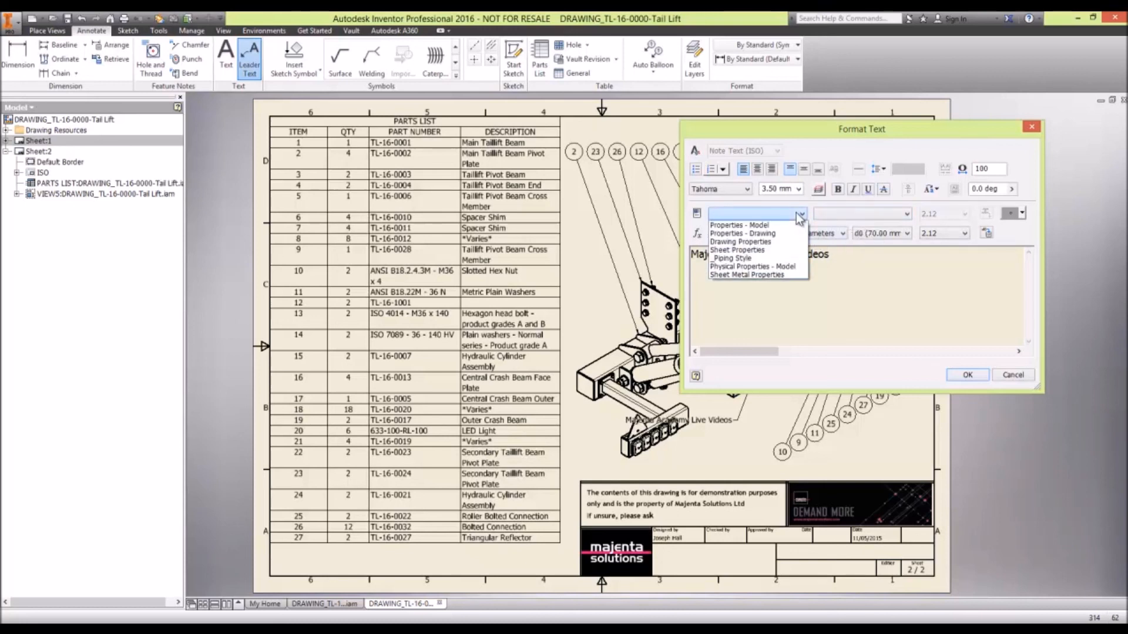
pyautogui.click(939, 283)
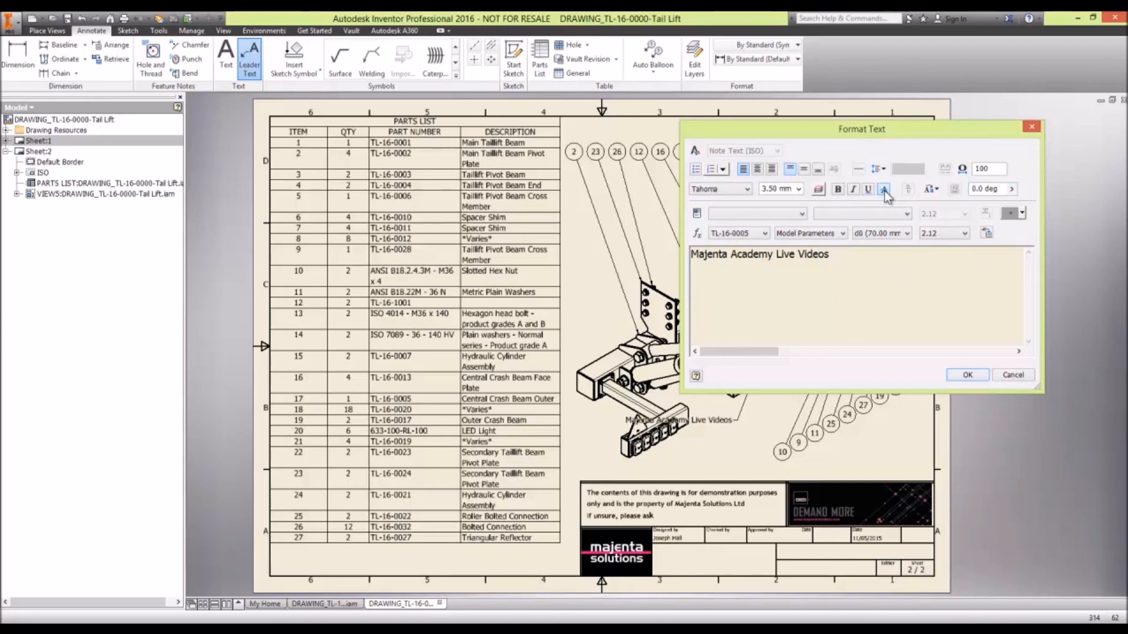
# - Finish the leader note and move its text down to just above the title block
pyautogui.hotkey('ctrl', 'shift', 'Left')
pyautogui.hotkey('ctrl', 'shift', 'Left')
pyautogui.hotkey('ctrl', 'shift', 'Left')
pyautogui.hotkey('ctrl', 'shift', 'Left')
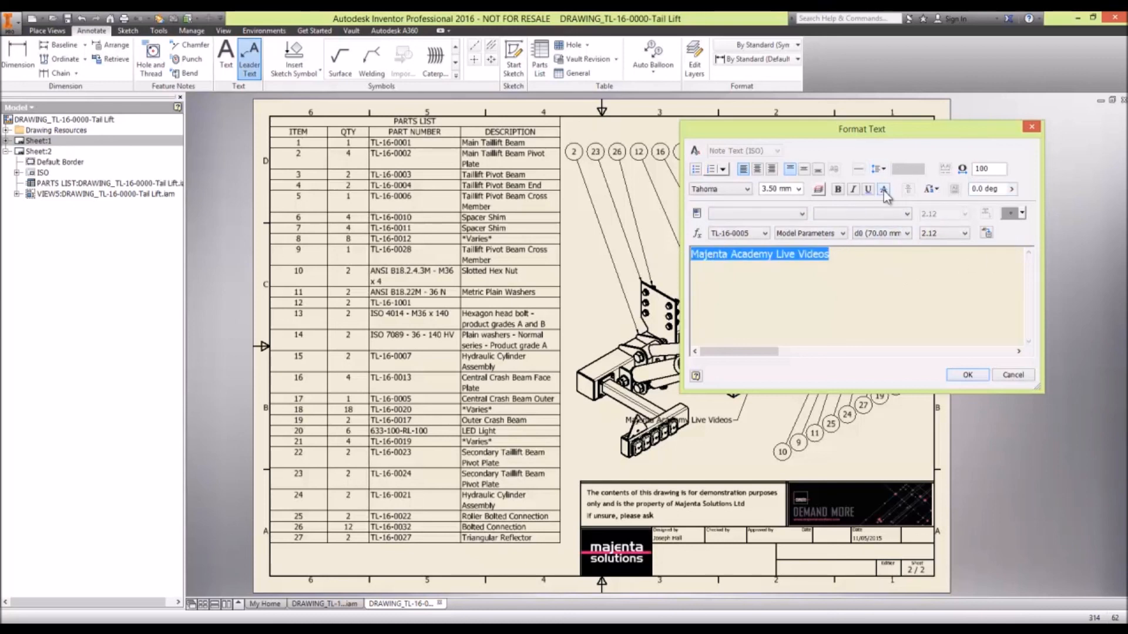
pyautogui.click(897, 296)
pyautogui.click(974, 375)
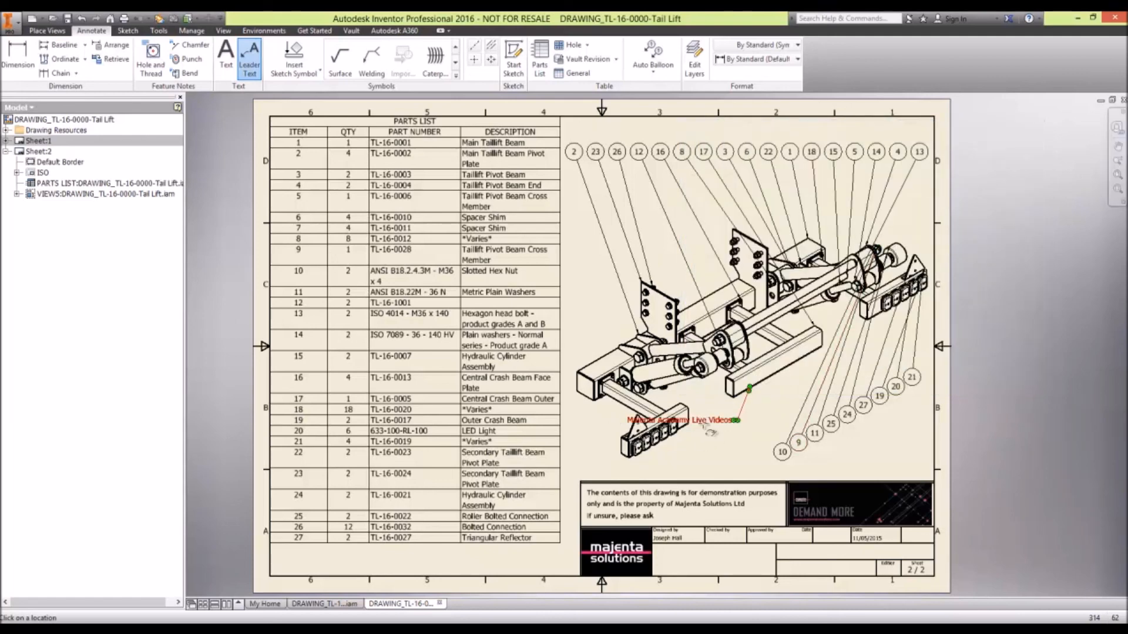
pyautogui.press('Escape')
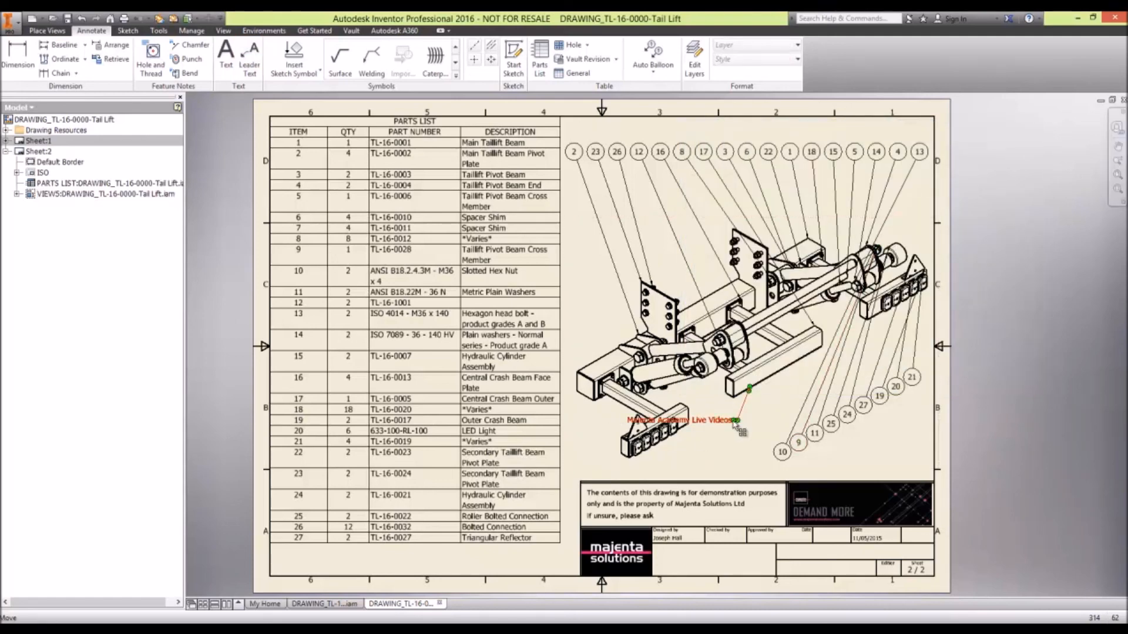
pyautogui.moveTo(735, 433); pyautogui.dragTo(755, 471)
pyautogui.click(1022, 413)
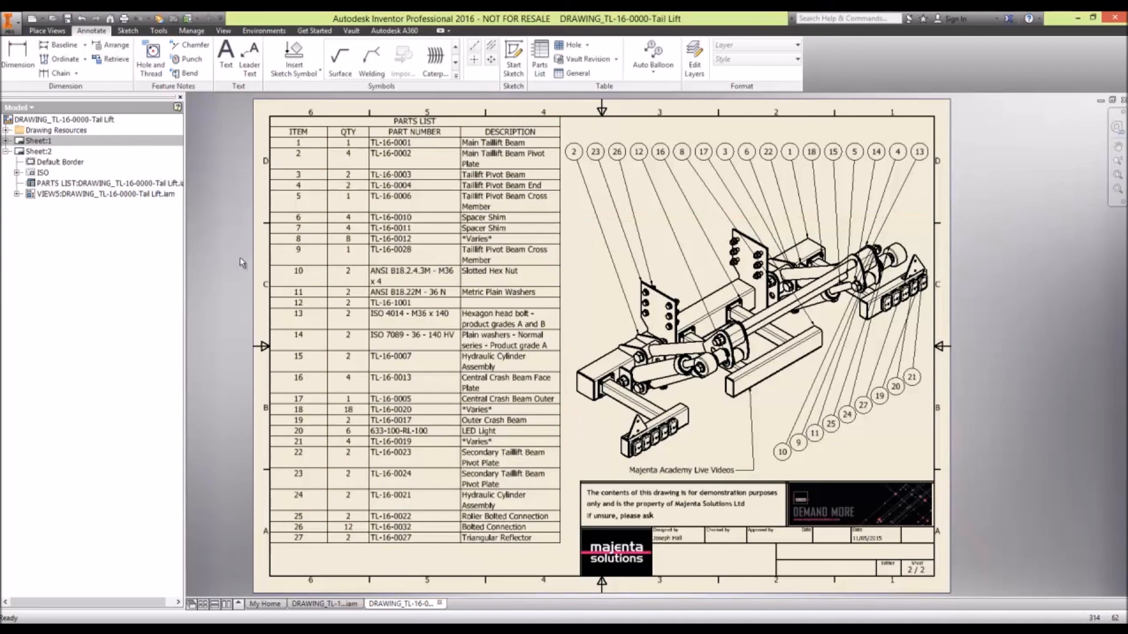
# - Activate the first sheet and reorient its base view to isometric, updating the dependent projected views
pyautogui.doubleClick(47, 153)
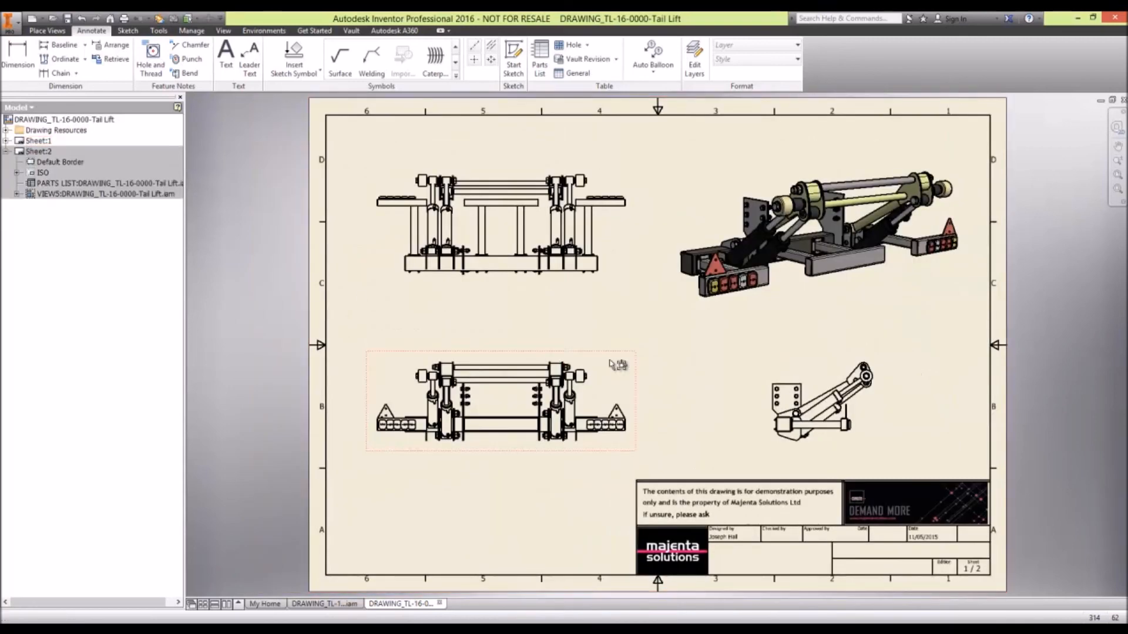
pyautogui.doubleClick(565, 356)
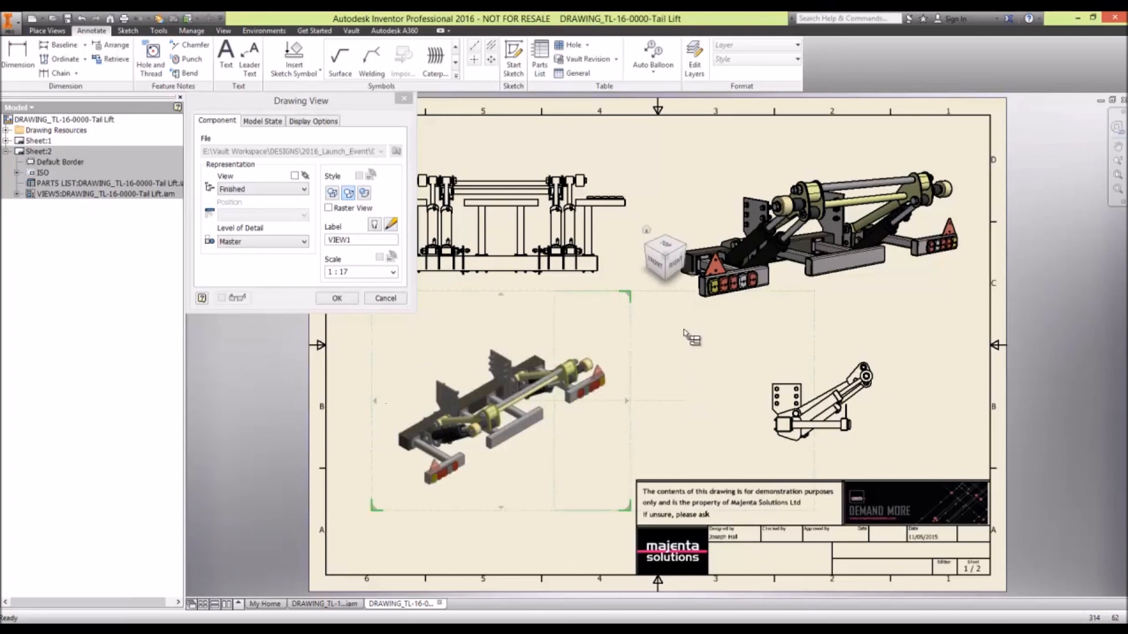
pyautogui.click(343, 298)
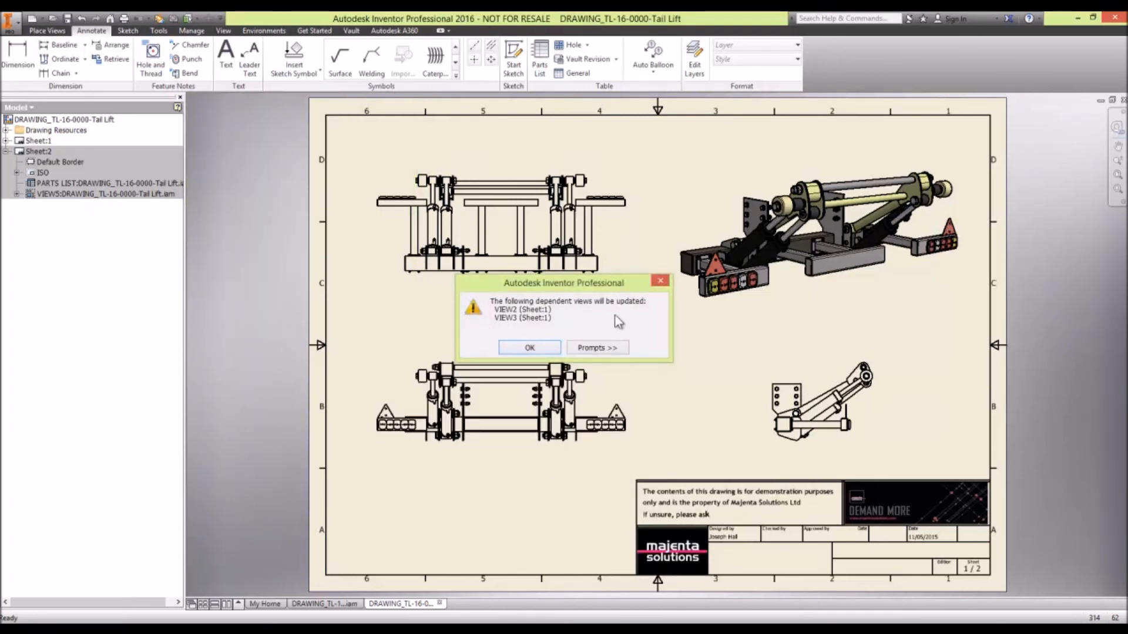
pyautogui.click(529, 347)
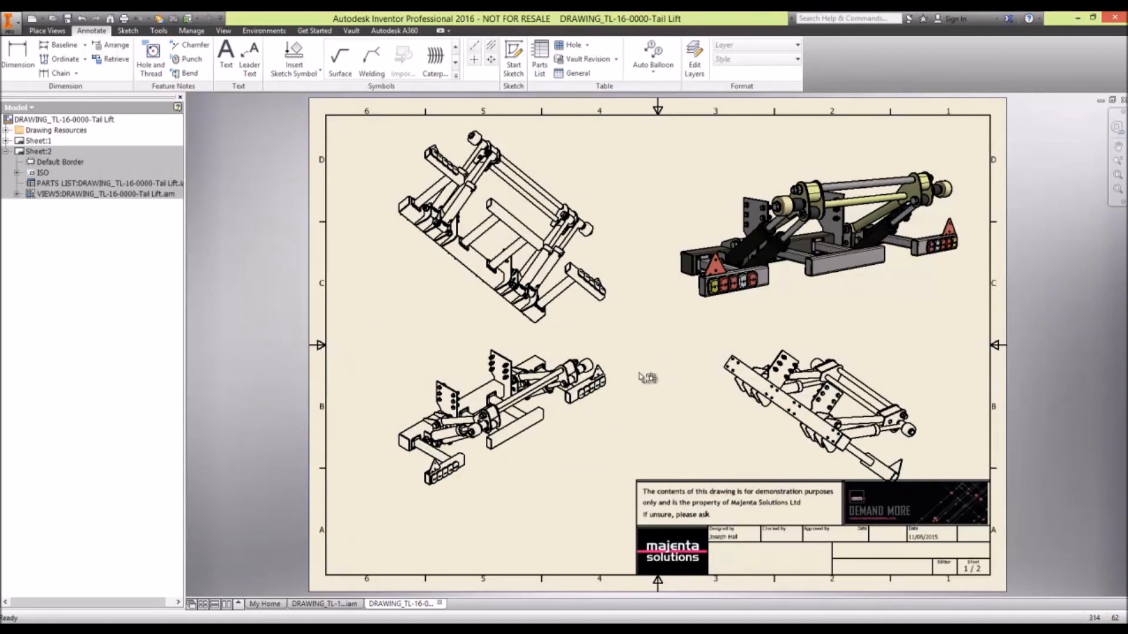
# - Reorient the base view to the Right face and update its dependent views
pyautogui.doubleClick(586, 435)
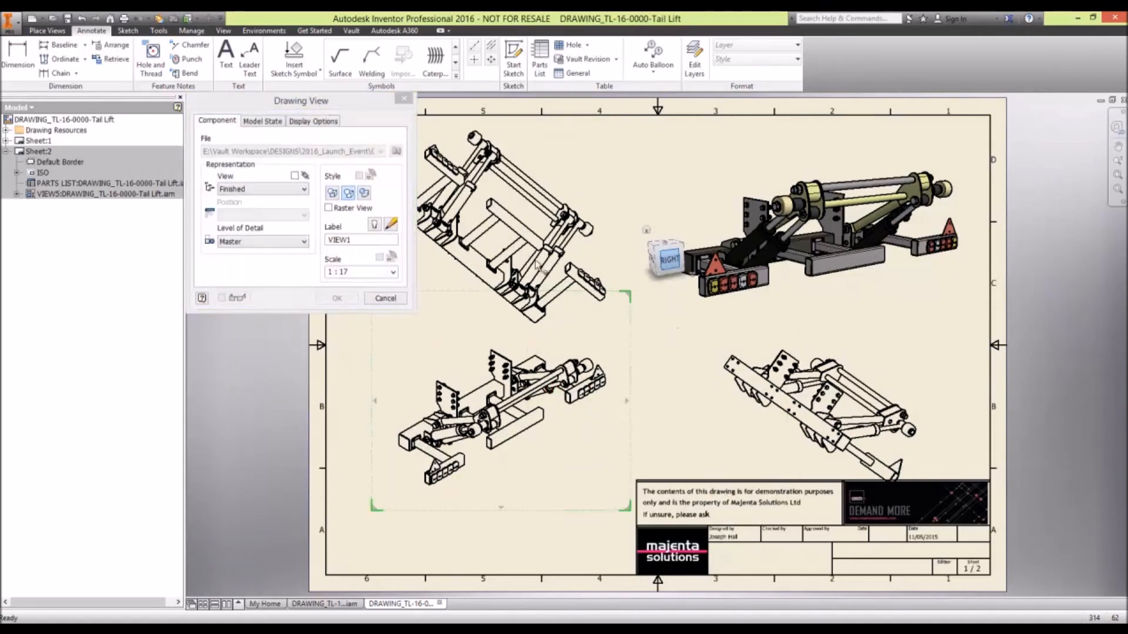
pyautogui.click(338, 298)
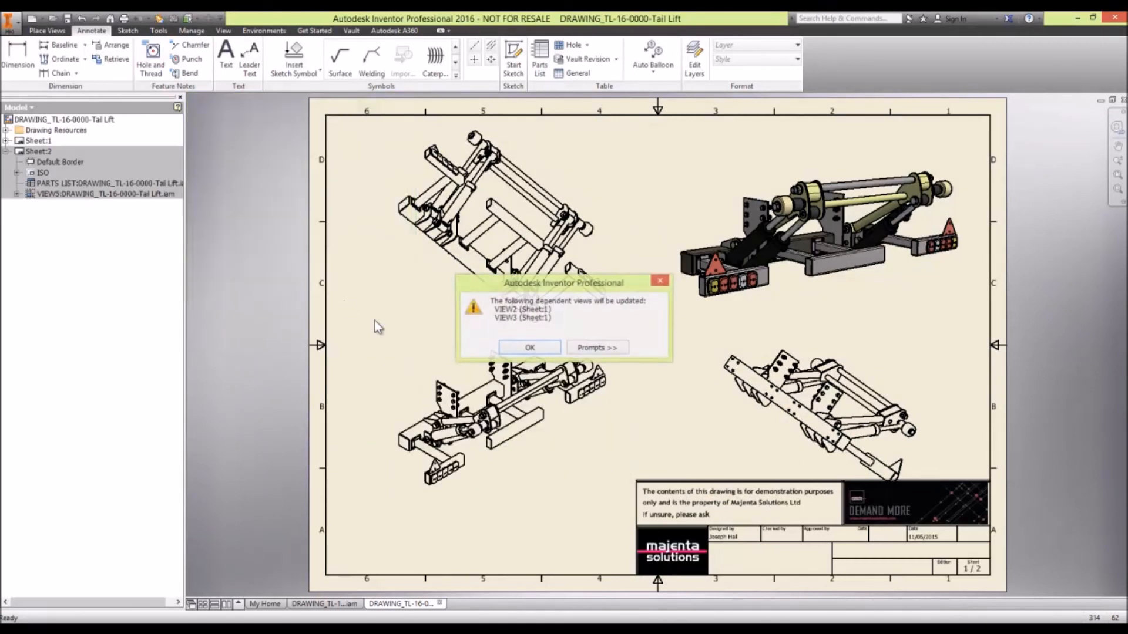
pyautogui.click(520, 348)
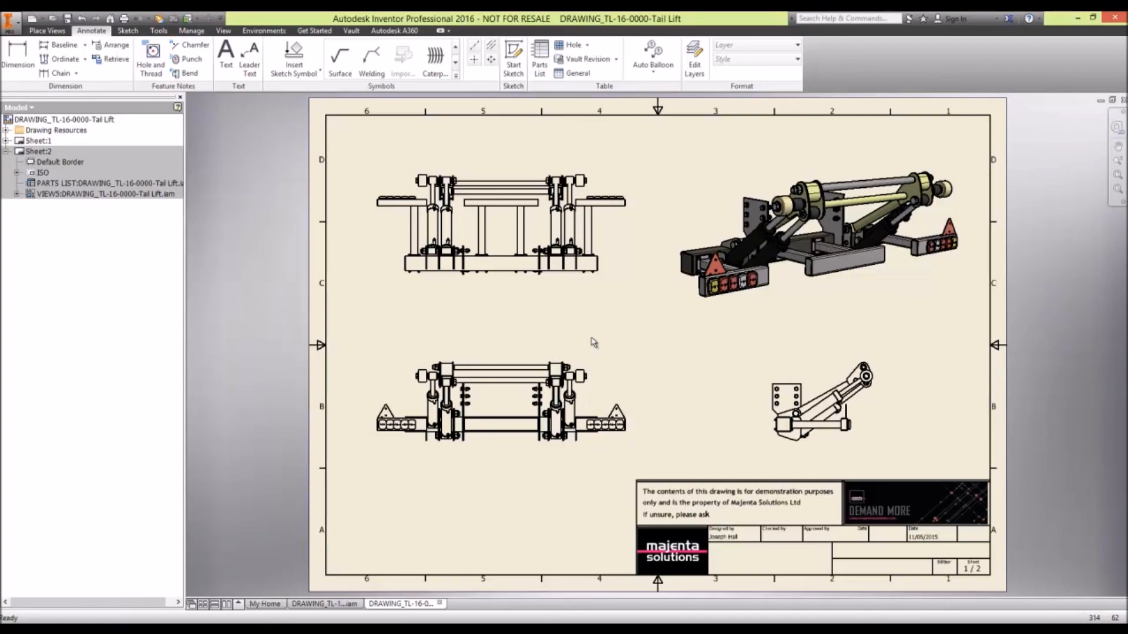
# - Switch to the PowerPoint slide show and advance past the Drawing Enhancements slide
pyautogui.hotkey('alt', 'Tab')
pyautogui.hotkey('alt', 'Tab')
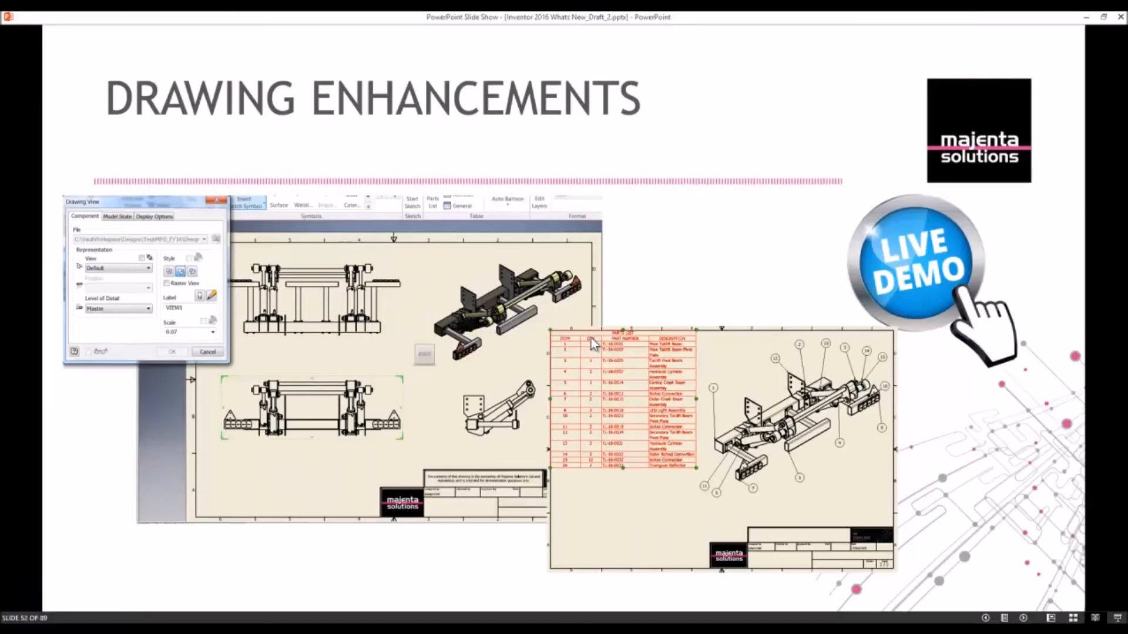
pyautogui.click(592, 338)
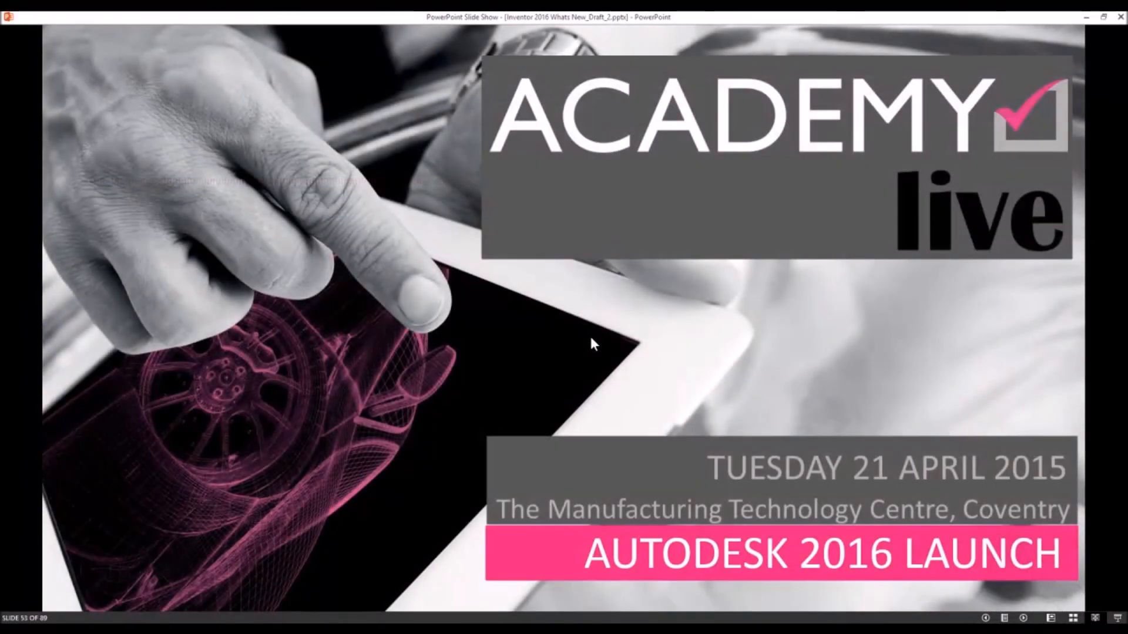